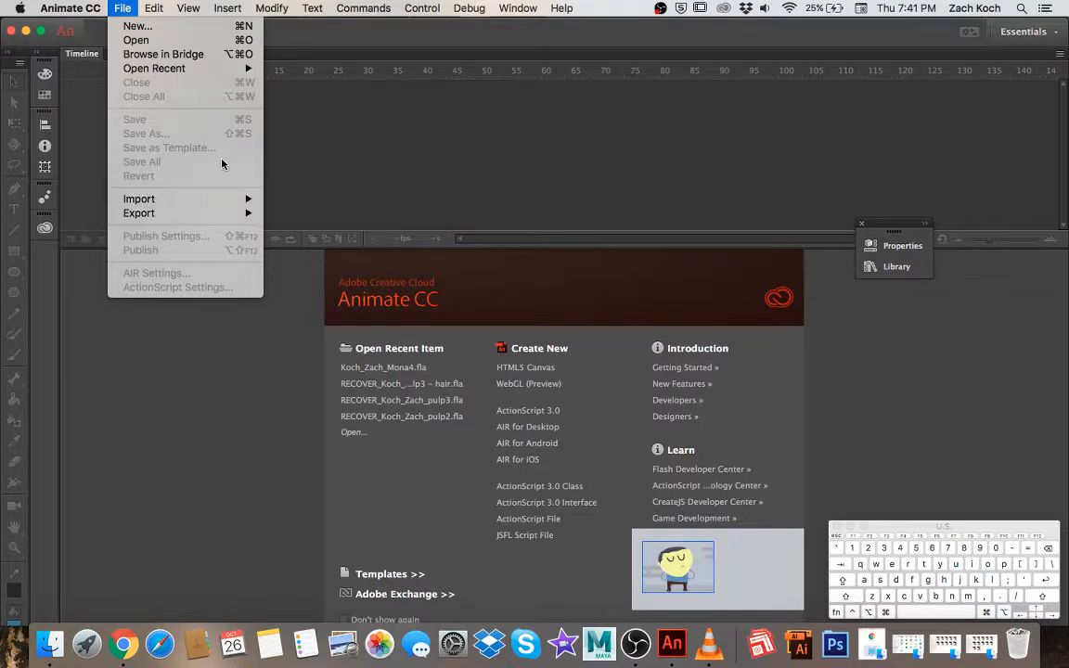
# Create a new ActionScript 3.0 document
pyautogui.click(382, 164)
pyautogui.click(123, 9)
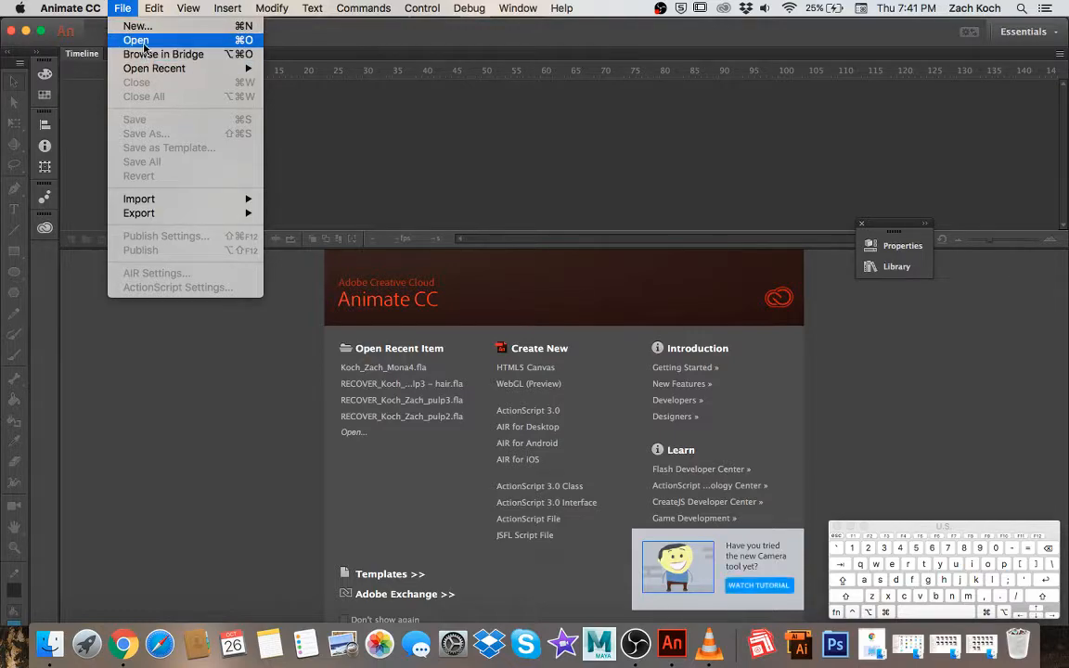
pyautogui.click(371, 172)
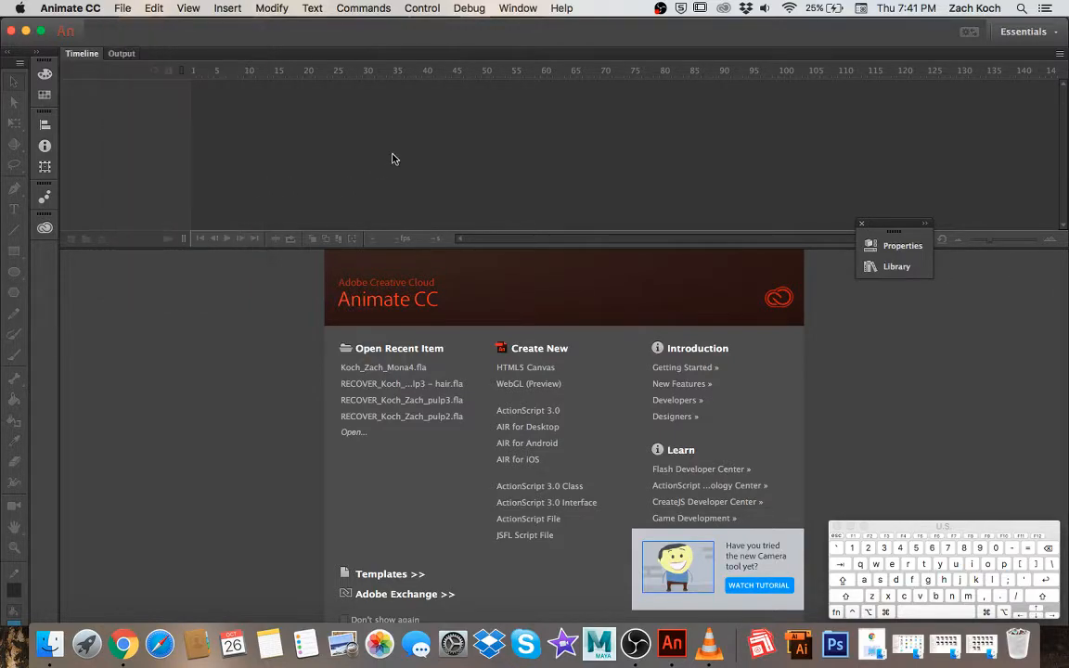
pyautogui.click(552, 411)
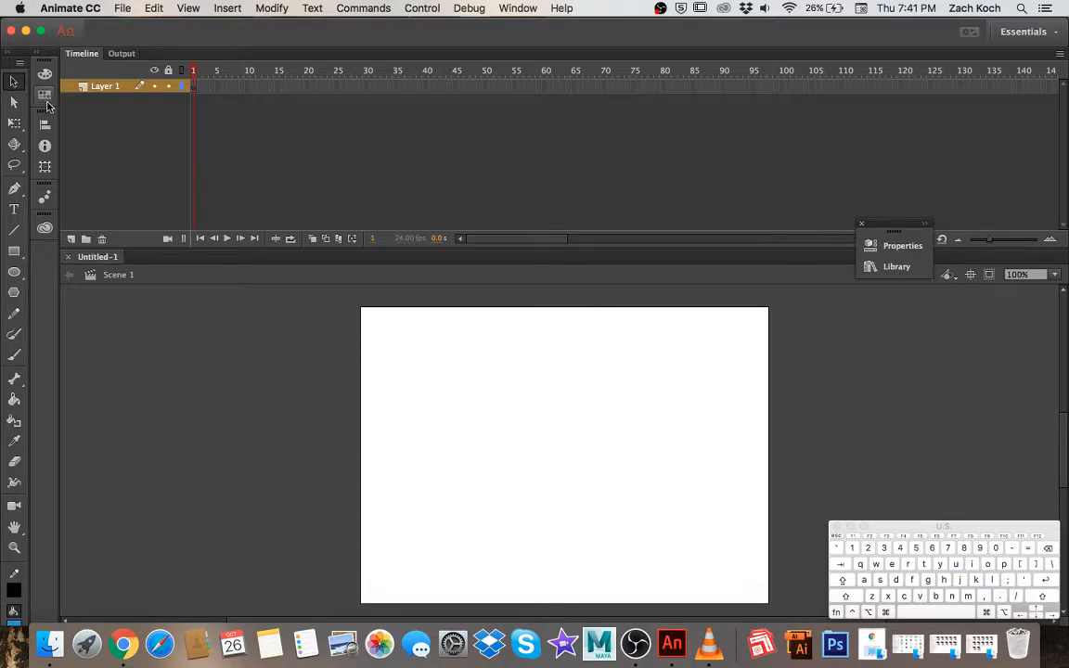
# Start an import to the stage and browse from Intro to Computing through Project 6 - ANimation to the Terry Gilliam Assets folder
pyautogui.click(124, 9)
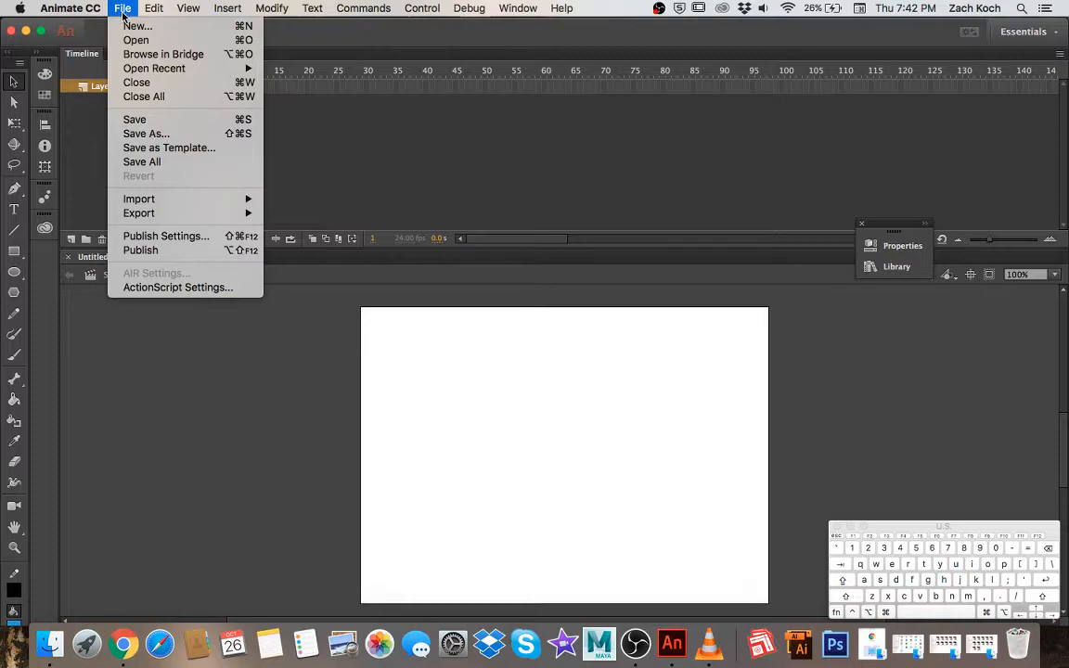
pyautogui.moveTo(181, 202)
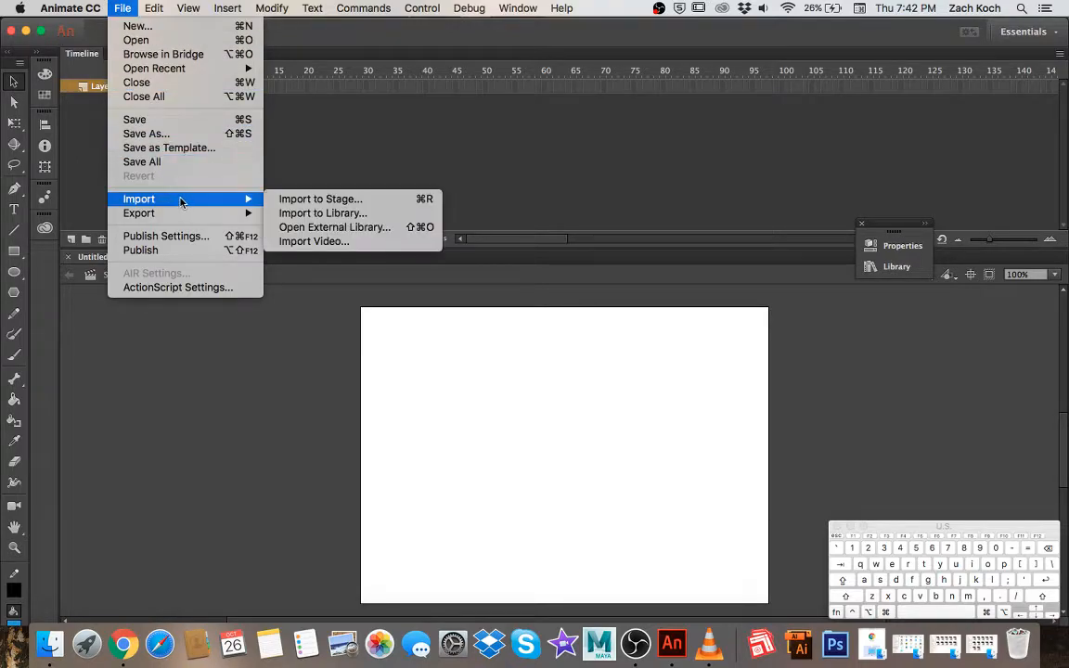
pyautogui.click(310, 199)
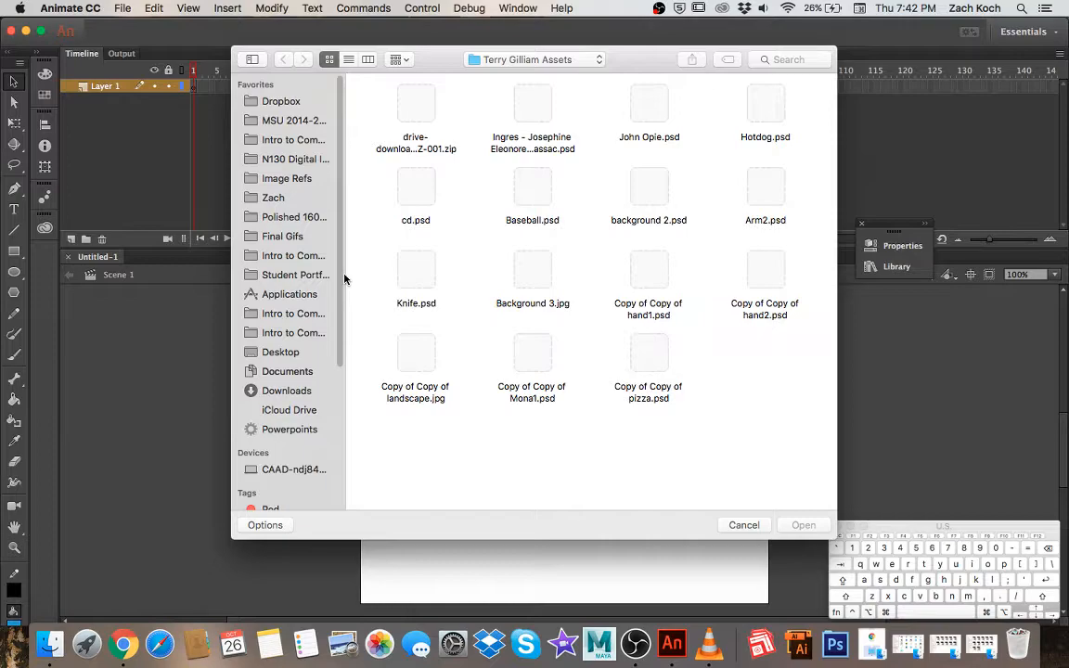
pyautogui.click(281, 142)
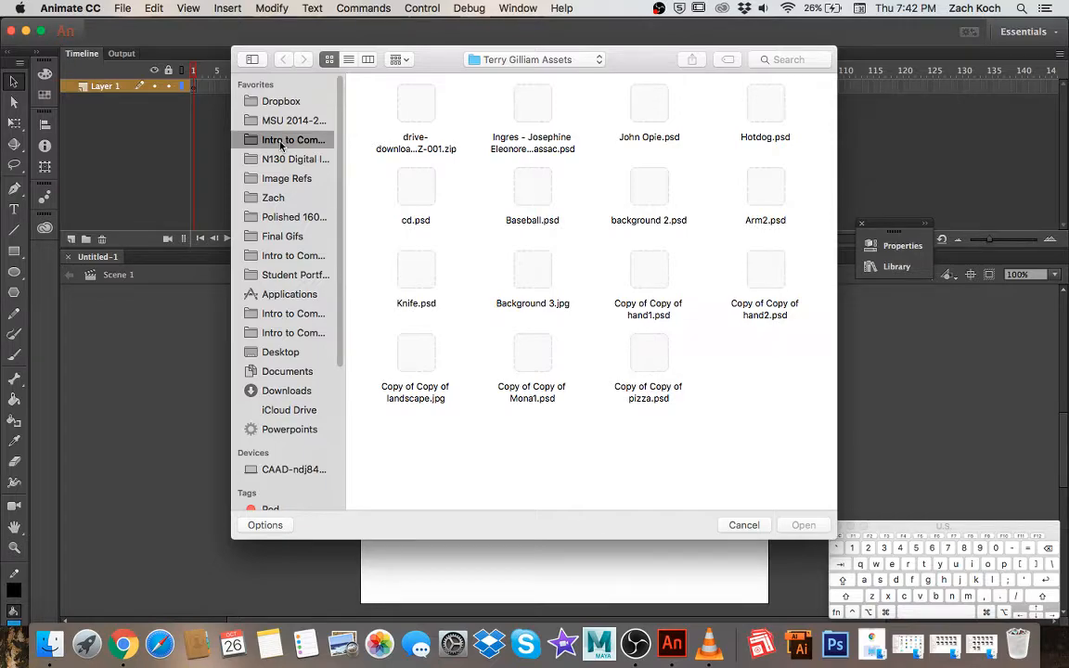
pyautogui.click(415, 129)
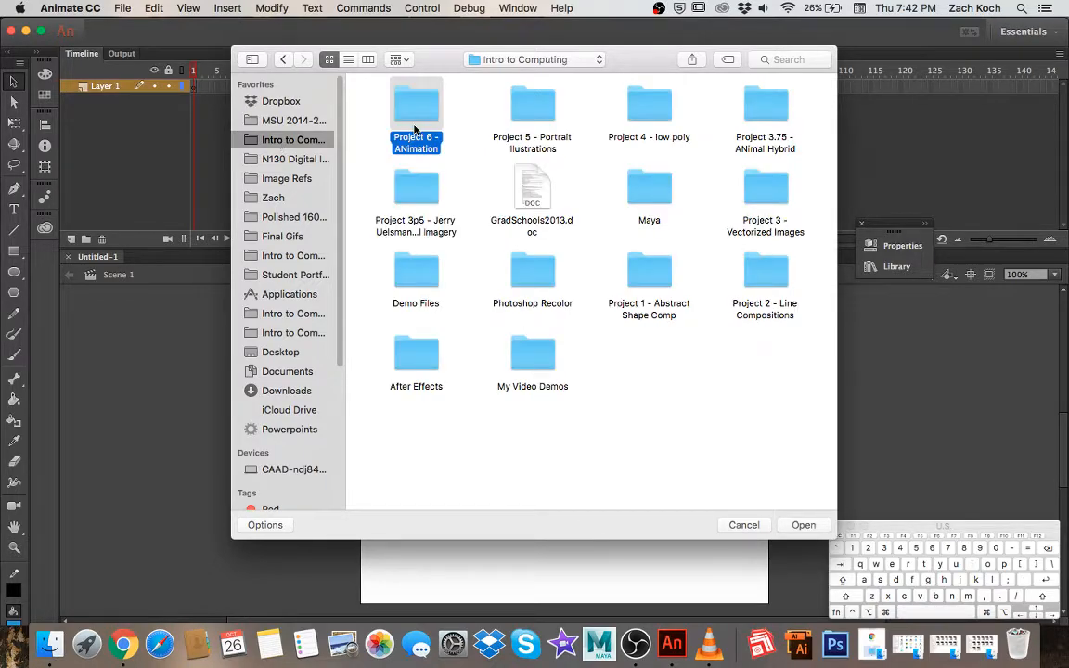
pyautogui.doubleClick(415, 130)
pyautogui.doubleClick(415, 130)
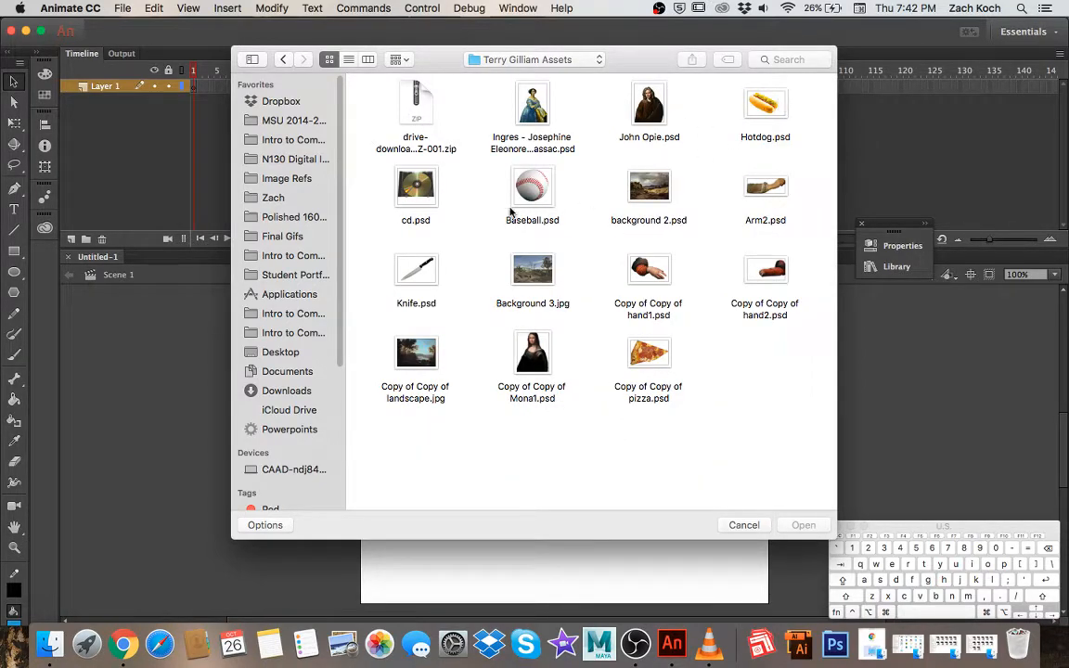
# Choose the landscape JPG and the Mona1, hand1, hand2 and pizza PSD copies together as the files to import
pyautogui.press('shift')
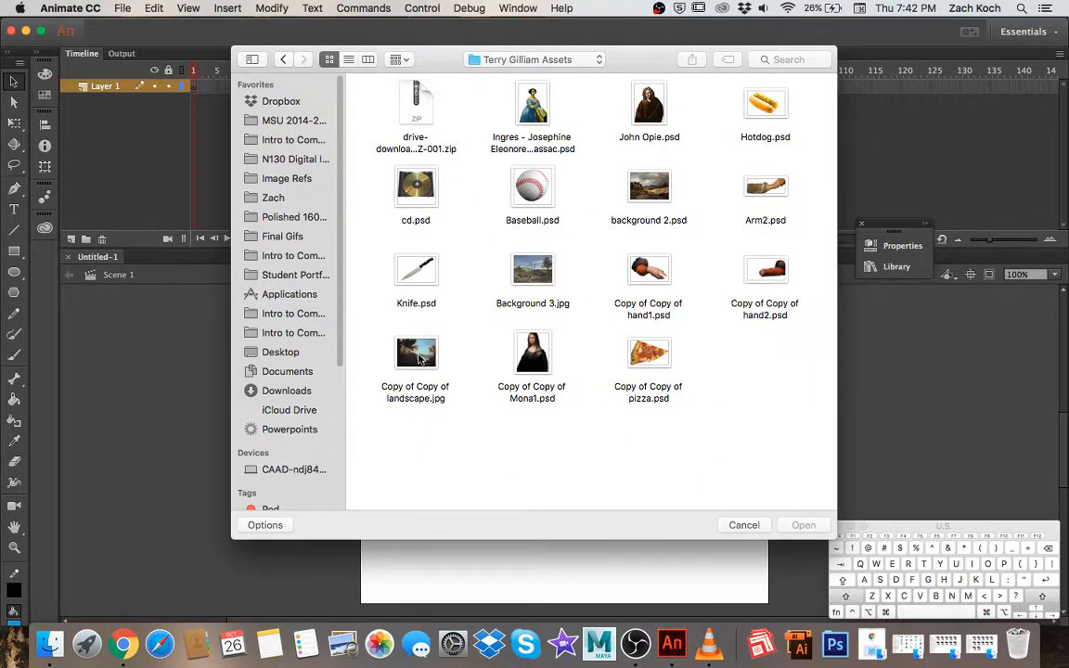
pyautogui.keyDown('shift'); pyautogui.click(416, 353); pyautogui.keyUp('shift')
pyautogui.keyDown('shift'); pyautogui.click(532, 354); pyautogui.keyUp('shift')
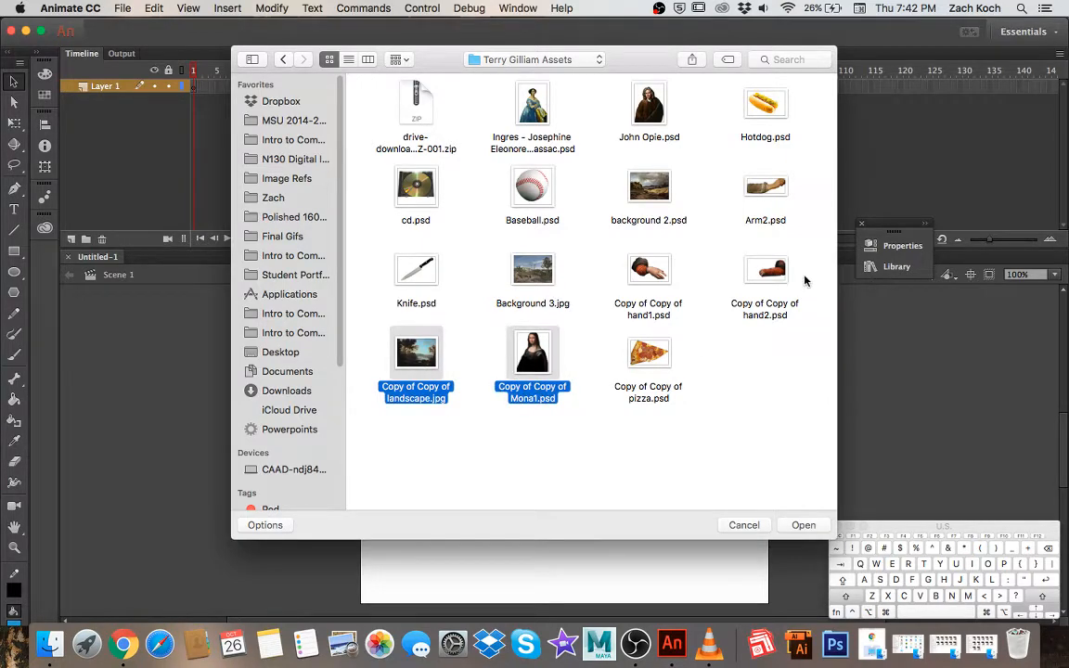
pyautogui.keyDown('shift'); pyautogui.click(648, 271); pyautogui.keyUp('shift')
pyautogui.keyDown('shift'); pyautogui.click(766, 271); pyautogui.keyUp('shift')
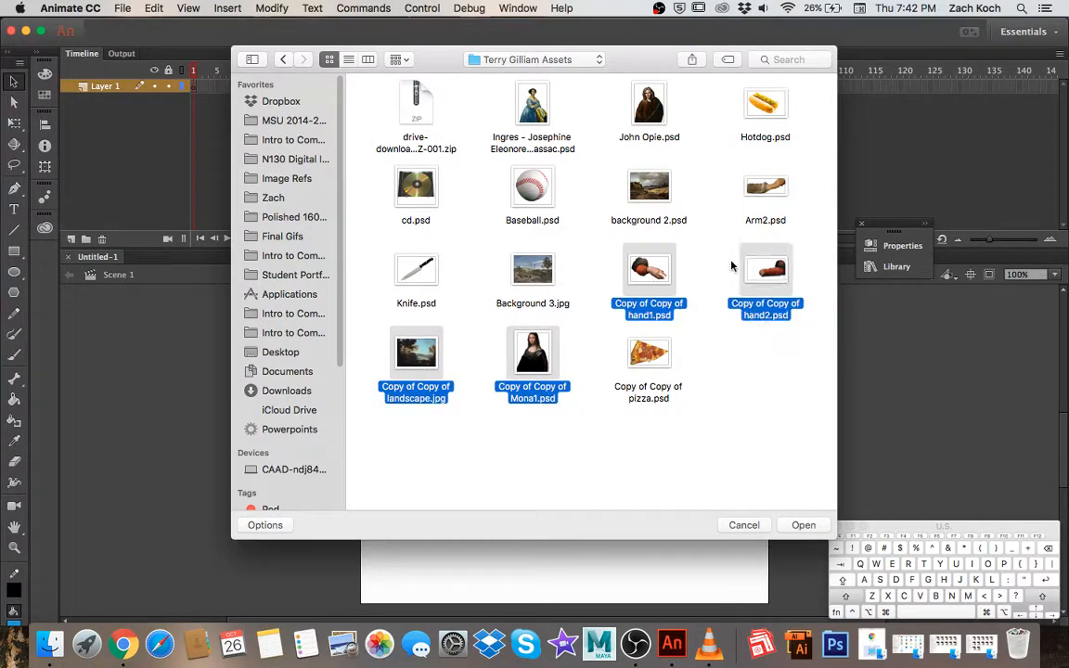
pyautogui.keyDown('shift'); pyautogui.click(641, 357); pyautogui.keyUp('shift')
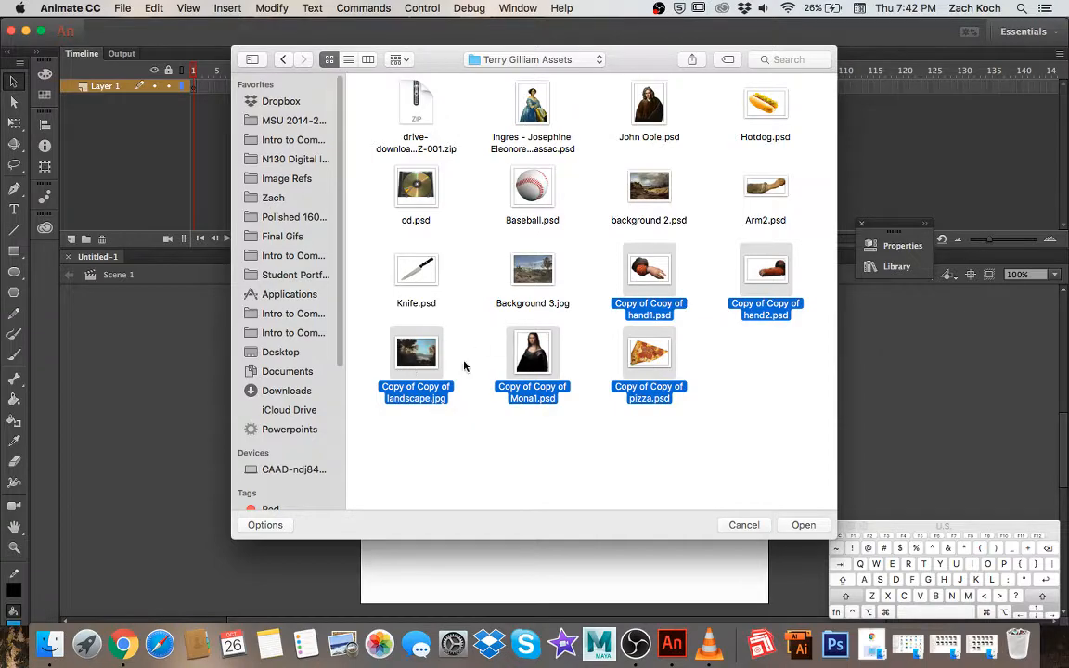
pyautogui.click(804, 525)
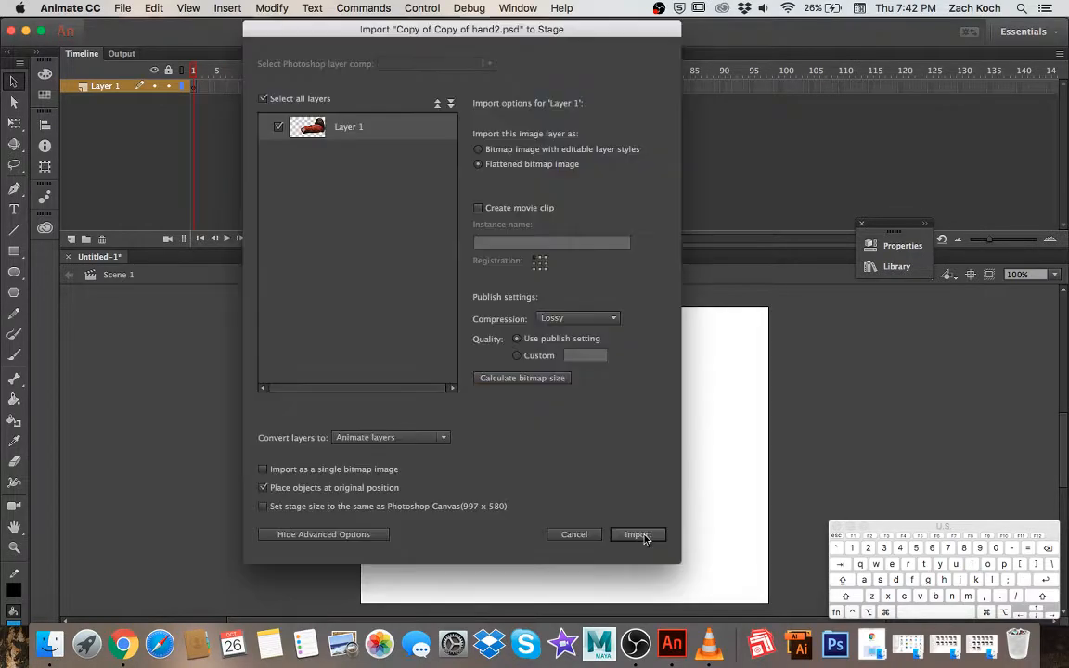
# Import each Photoshop file as a flattened bitmap image on Animate layers, keeping the default import options
pyautogui.click(640, 536)
pyautogui.click(638, 536)
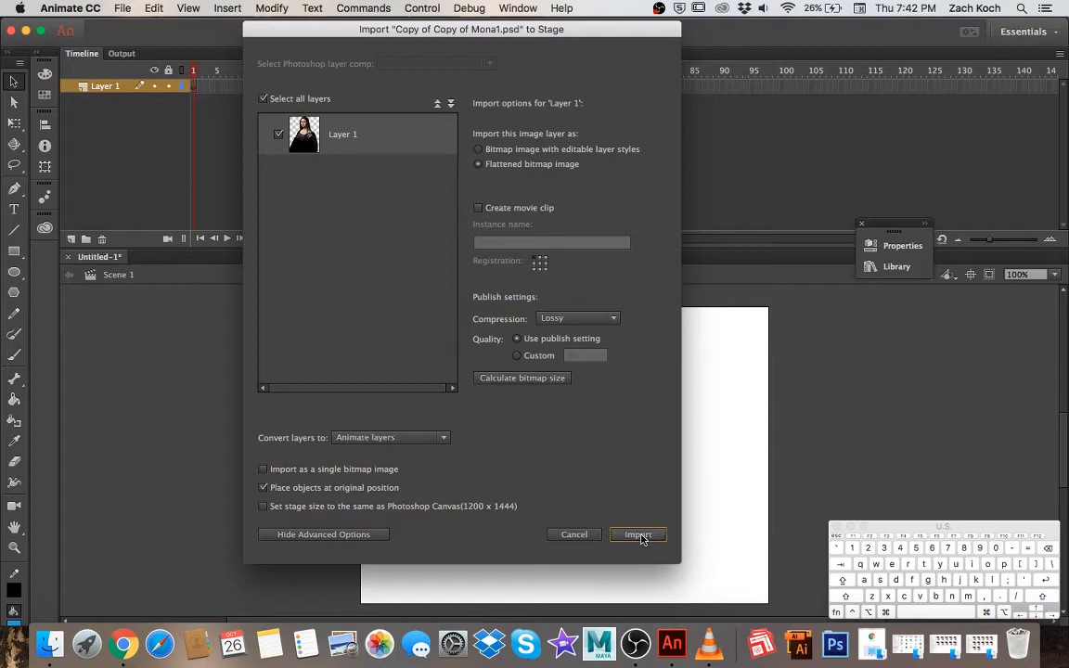
pyautogui.click(640, 536)
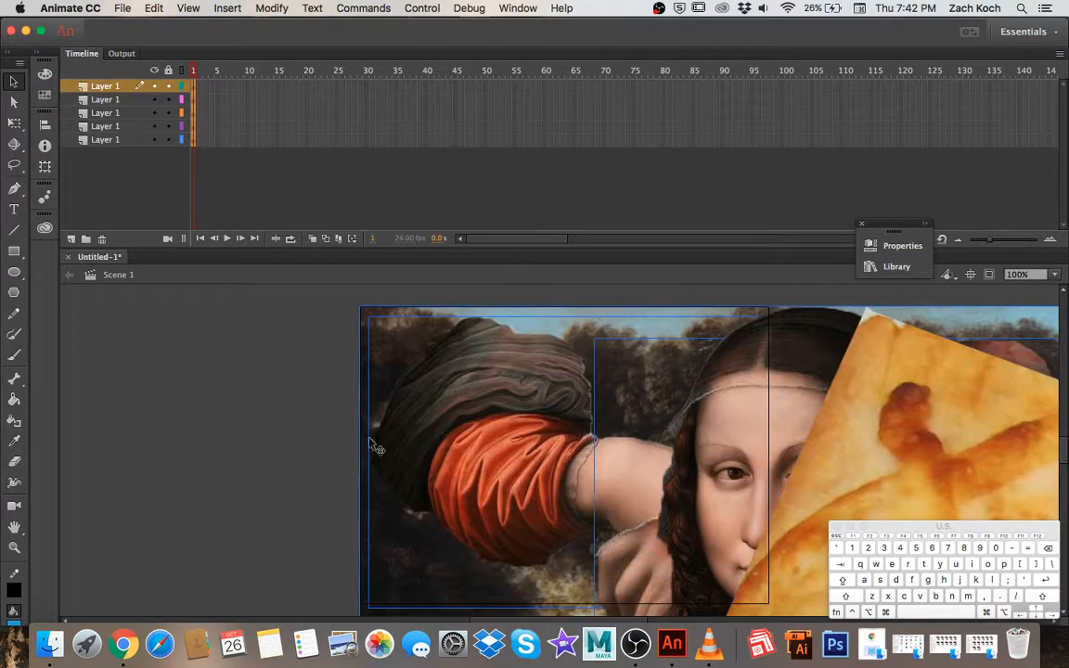
# Move the oversized pizza slice off the stage into the empty pasteboard area to its left
pyautogui.press('super+minus')
pyautogui.press('super+minus')
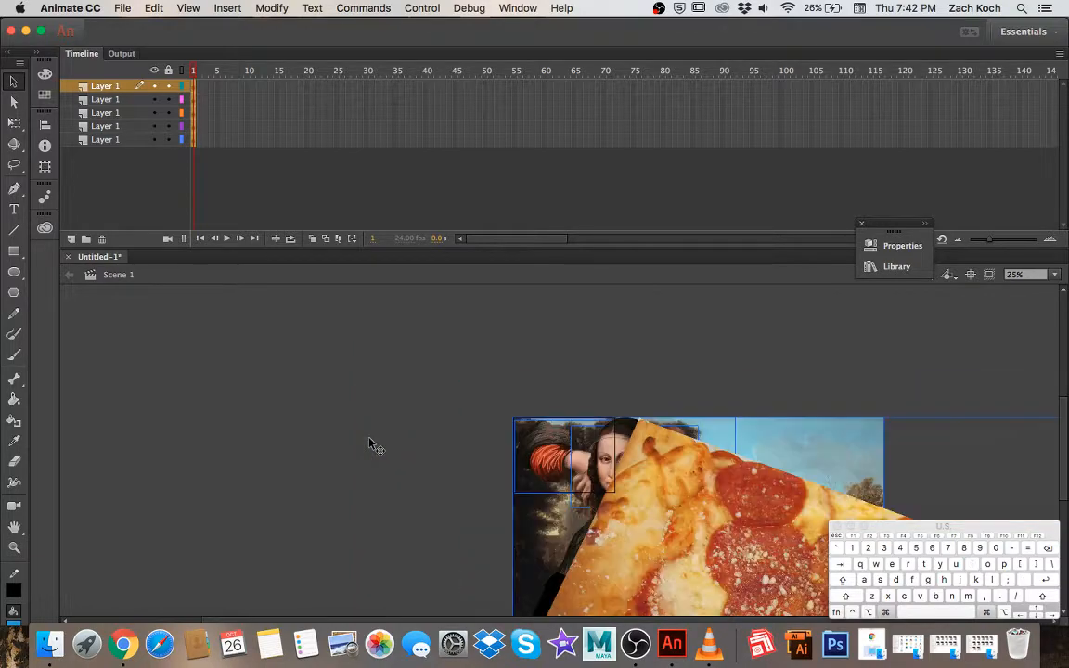
pyautogui.scroll(-5, 458, 437)
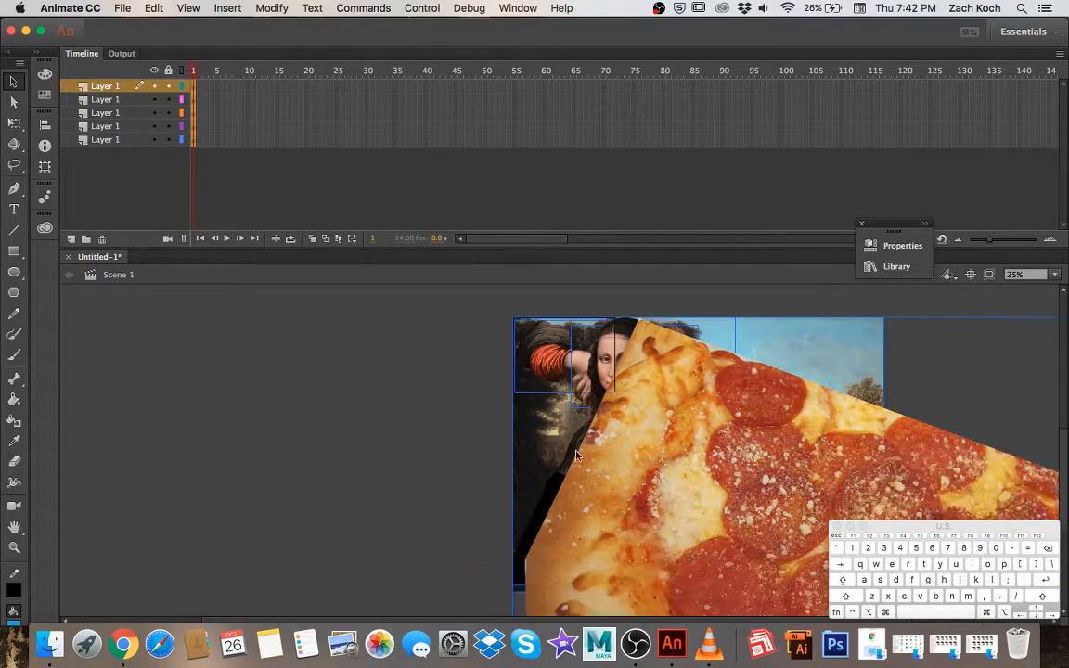
pyautogui.click(222, 444)
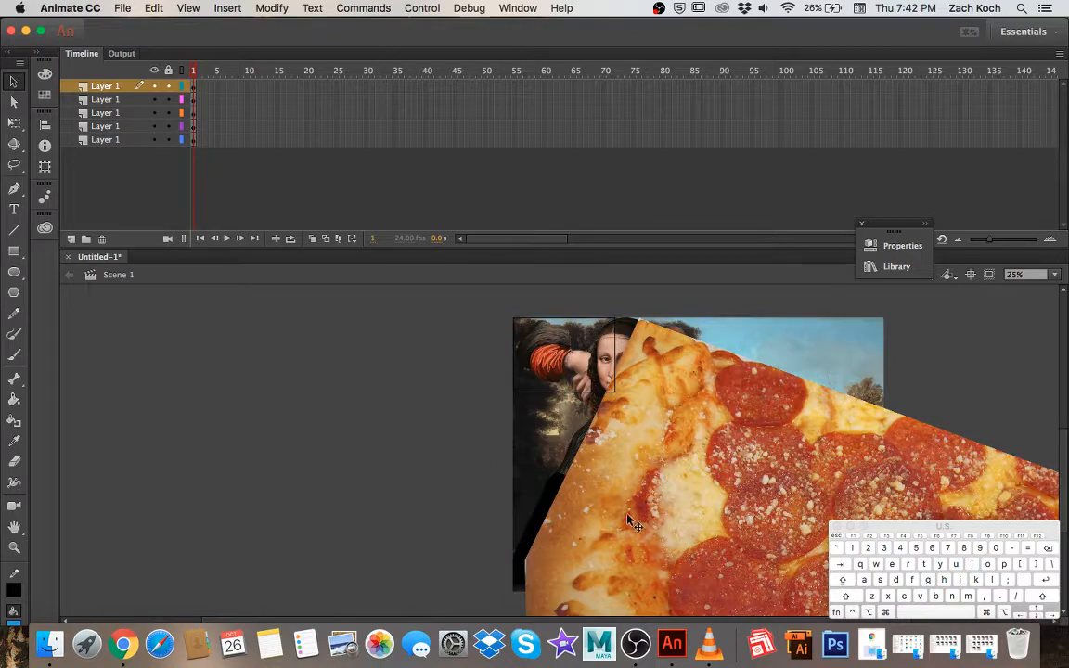
pyautogui.moveTo(668, 527); pyautogui.dragTo(222, 487)
pyautogui.press('super+minus')
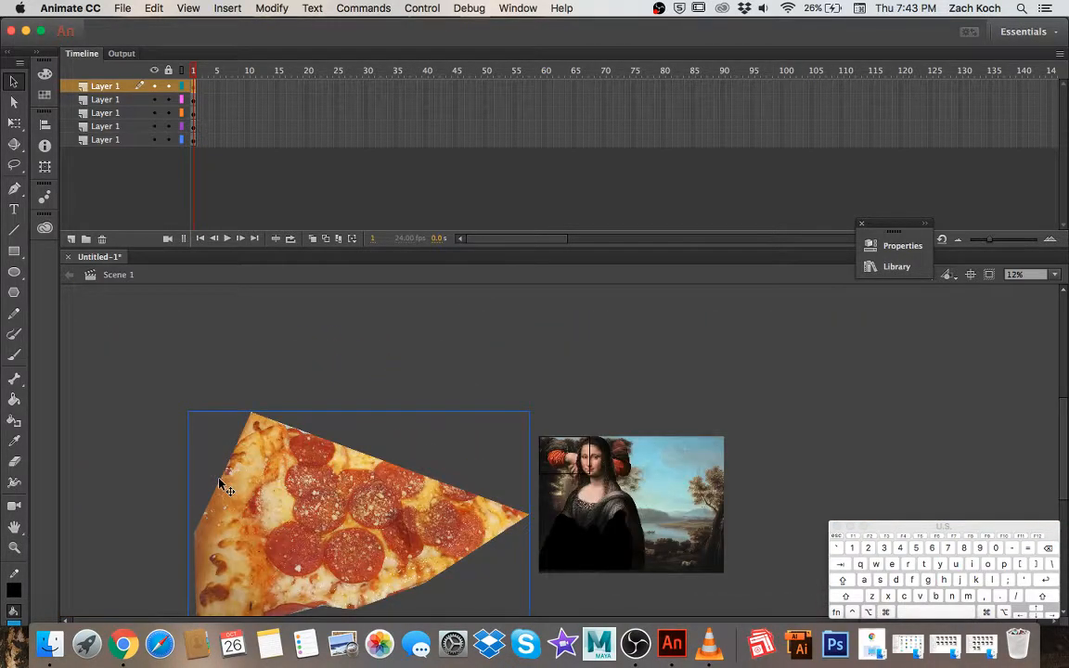
# Spread the Mona Lisa figure, the landscape and both arms around the outside of the stage so nothing overlaps it
pyautogui.click(555, 459)
pyautogui.moveTo(555, 459); pyautogui.dragTo(721, 350)
pyautogui.moveTo(613, 555); pyautogui.dragTo(705, 592)
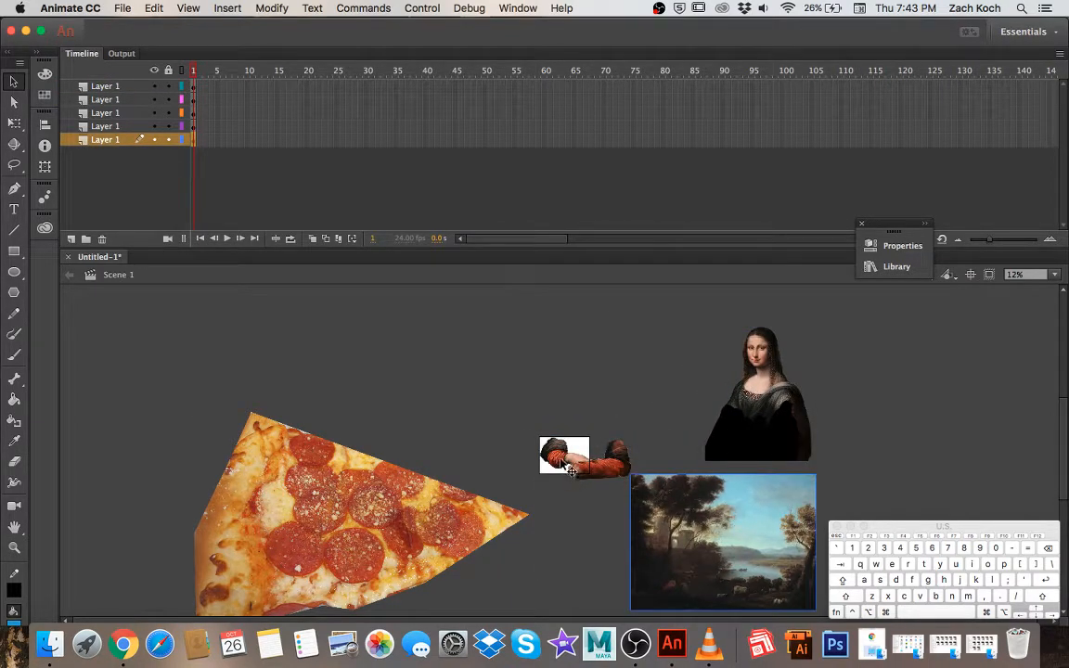
pyautogui.moveTo(557, 454); pyautogui.dragTo(444, 392)
pyautogui.moveTo(601, 459); pyautogui.dragTo(599, 348)
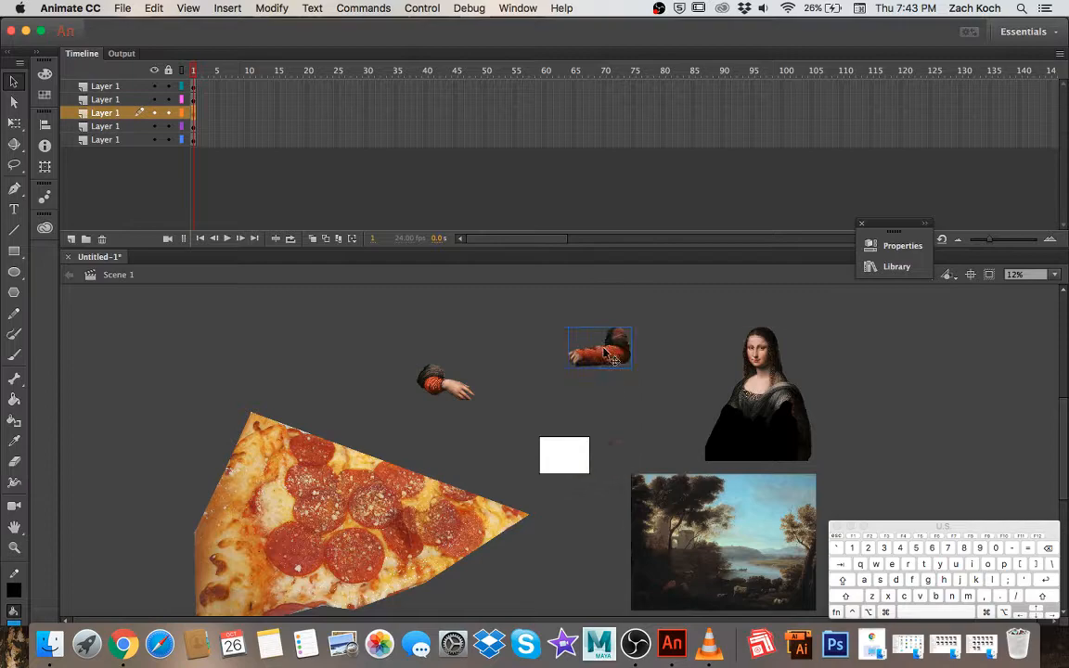
pyautogui.scroll(-2, 659, 459)
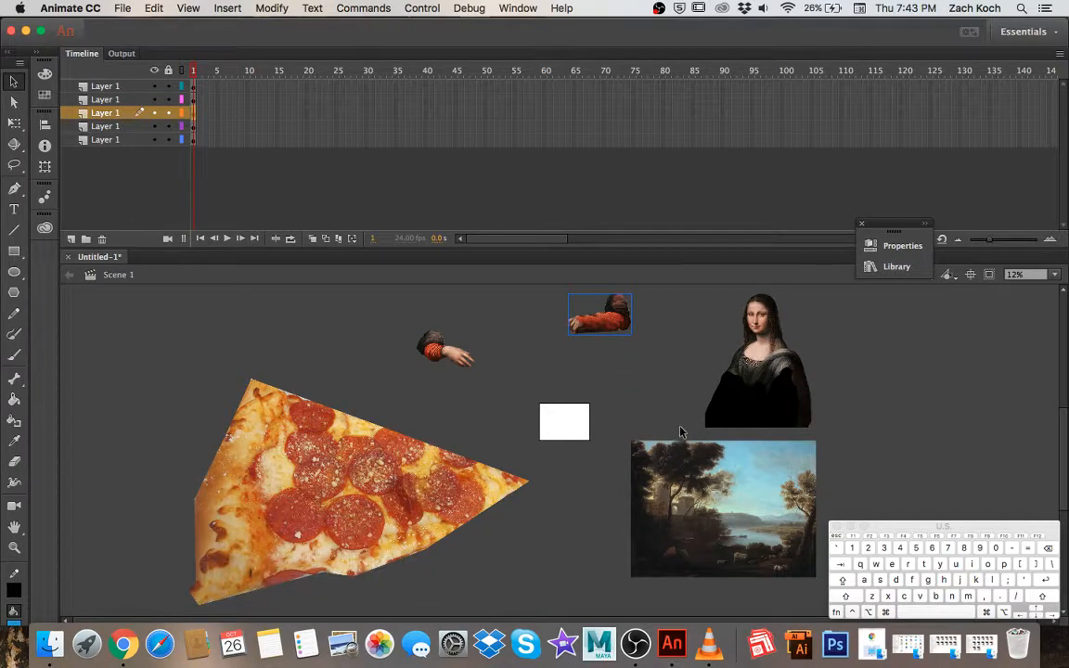
# Move the floating Properties and Library group clear of the canvas, deselect everything and show the document properties
pyautogui.moveTo(902, 225); pyautogui.dragTo(980, 165)
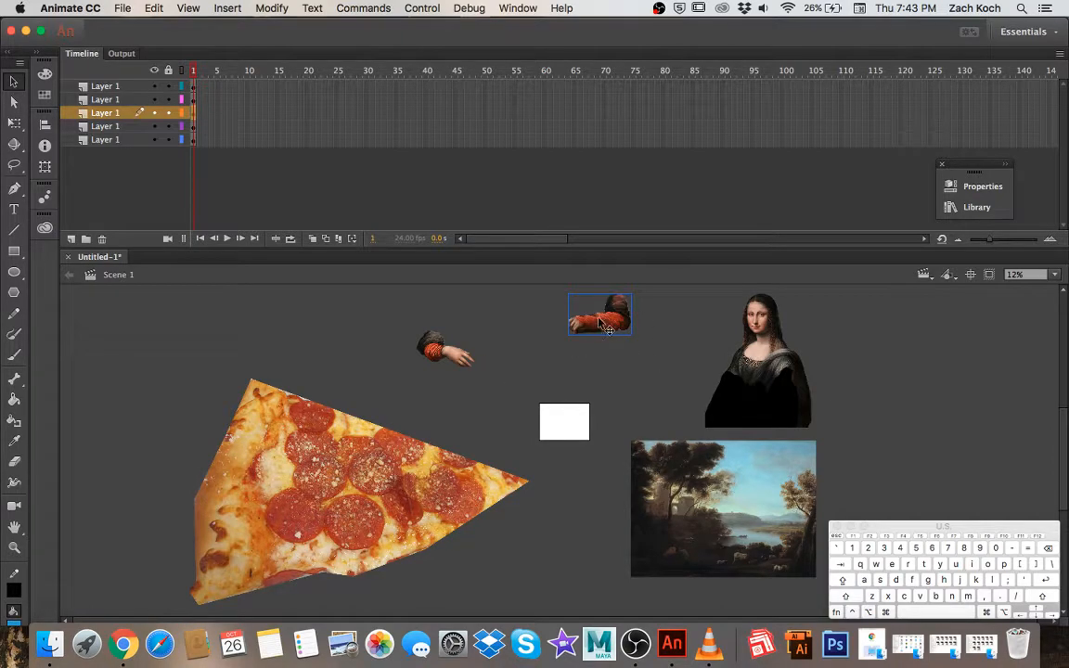
pyautogui.click(640, 381)
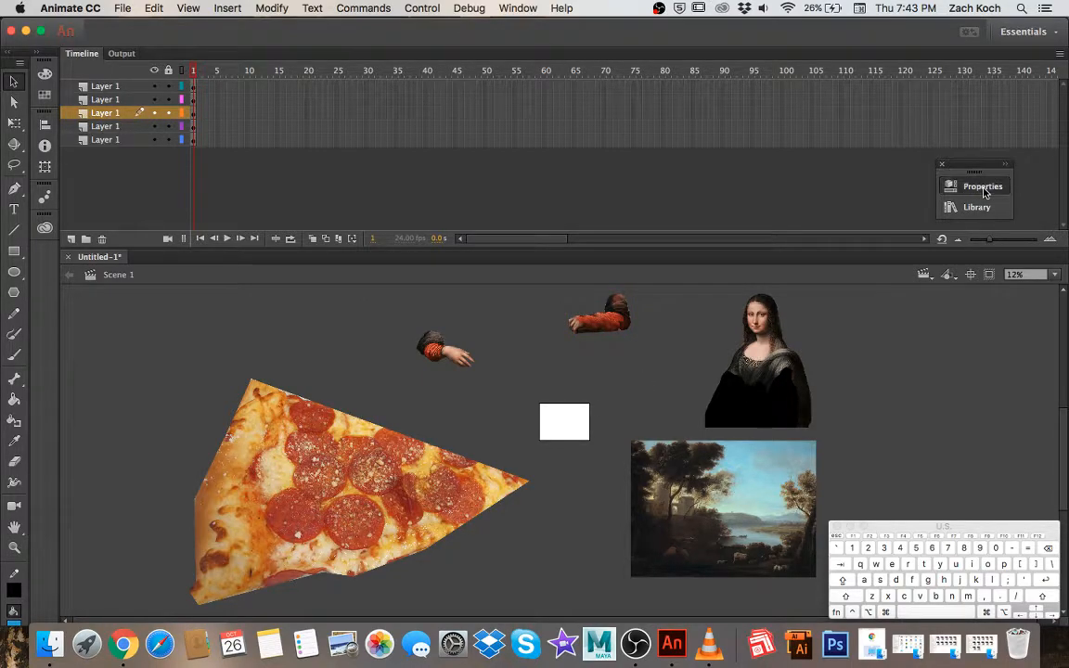
pyautogui.click(985, 190)
pyautogui.click(517, 7)
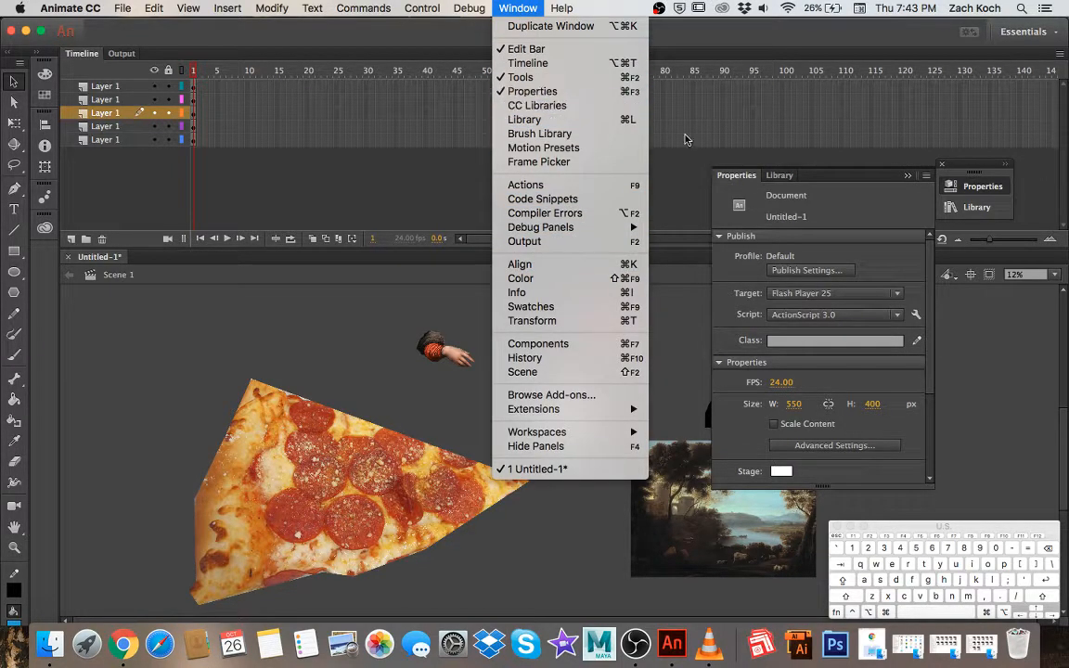
pyautogui.click(736, 164)
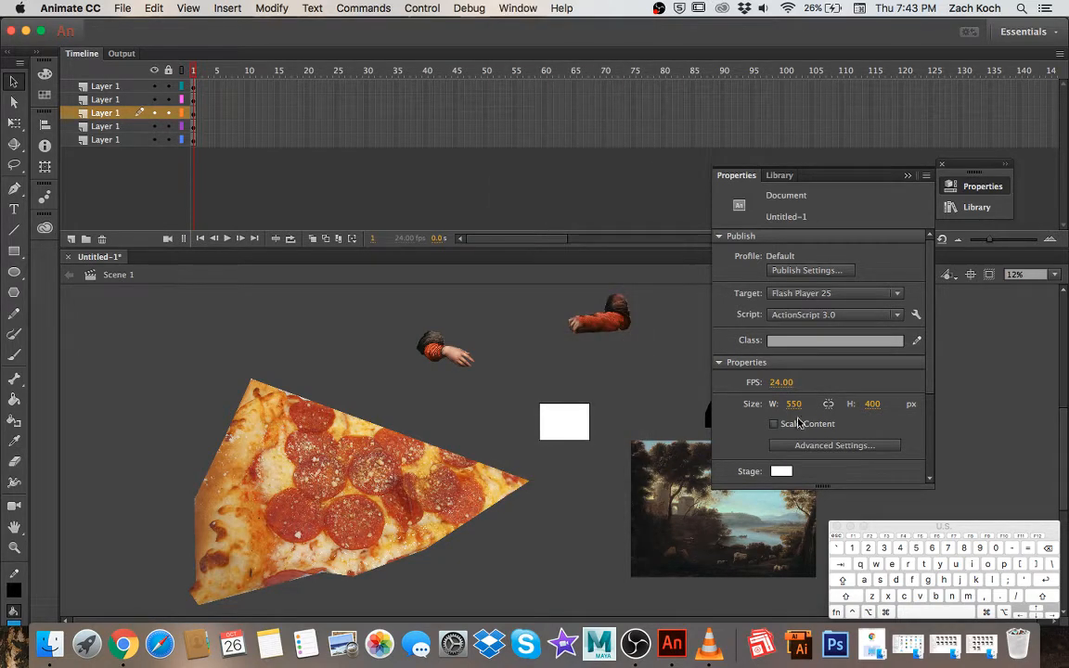
# Set the stage size to 800 px wide by 1000 px high
pyautogui.scroll(-2, 833, 417)
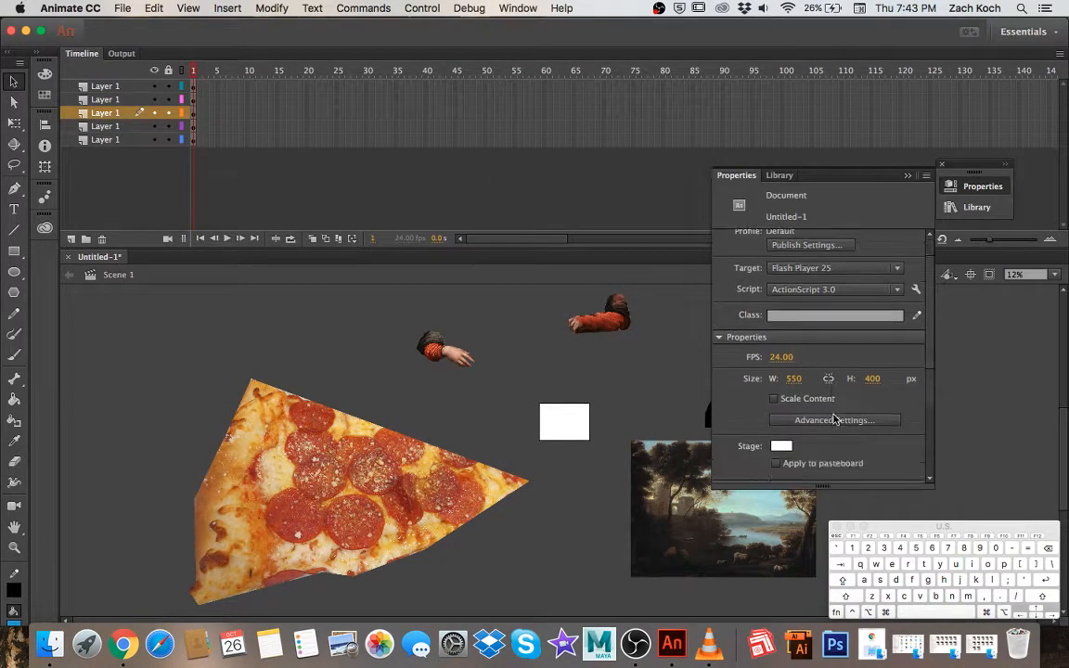
pyautogui.click(793, 380)
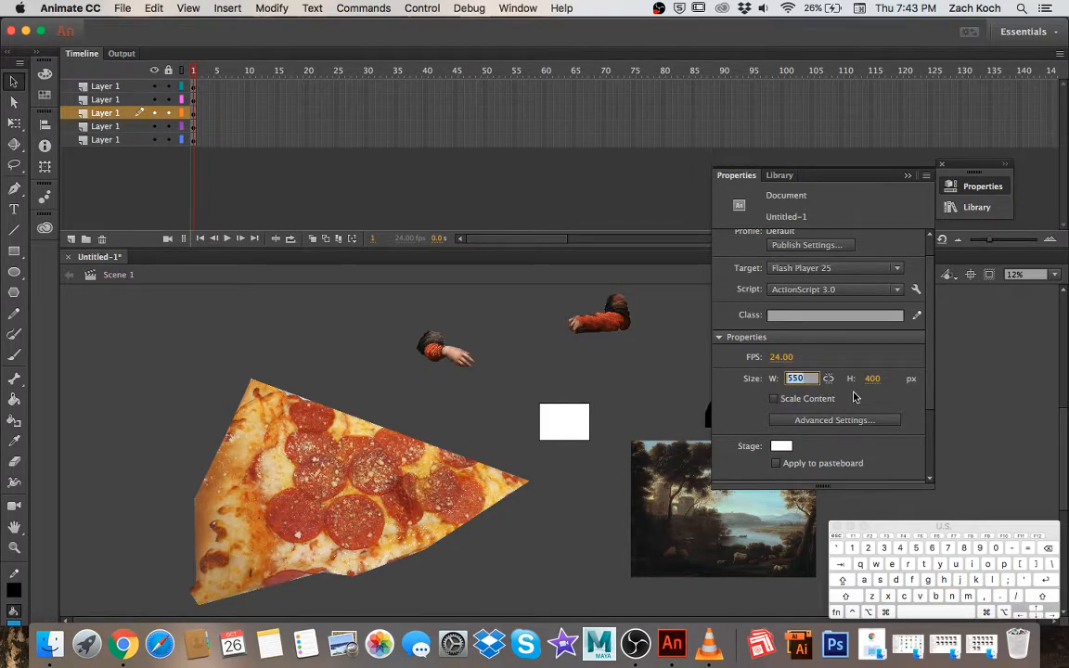
pyautogui.write('800')
pyautogui.press('Tab')
pyautogui.write('10')
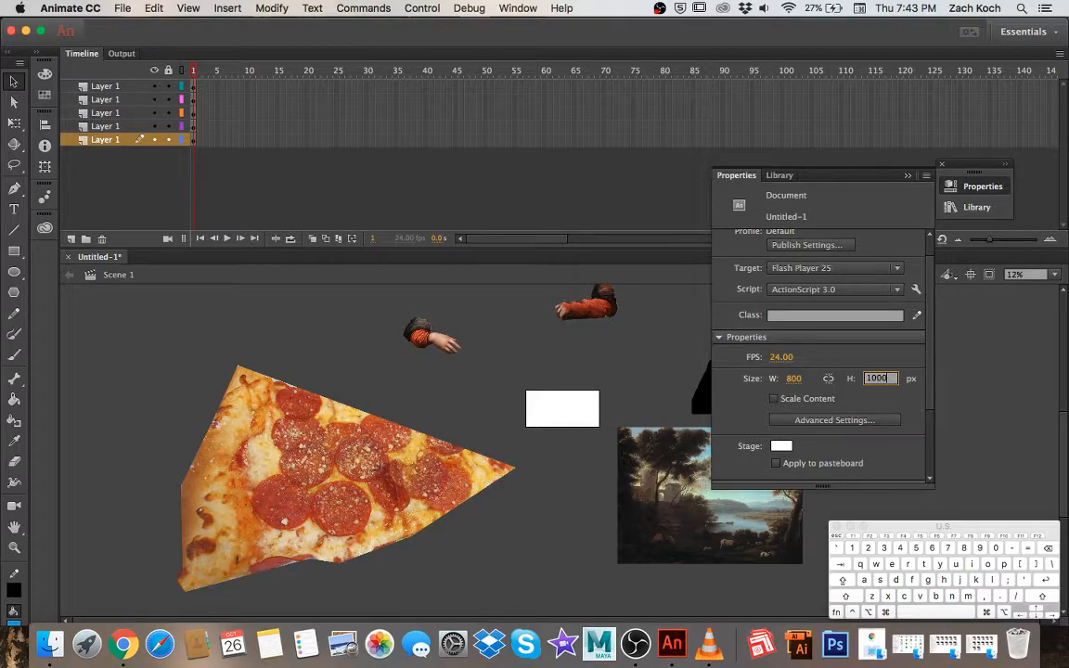
pyautogui.write('00')
pyautogui.click(668, 387)
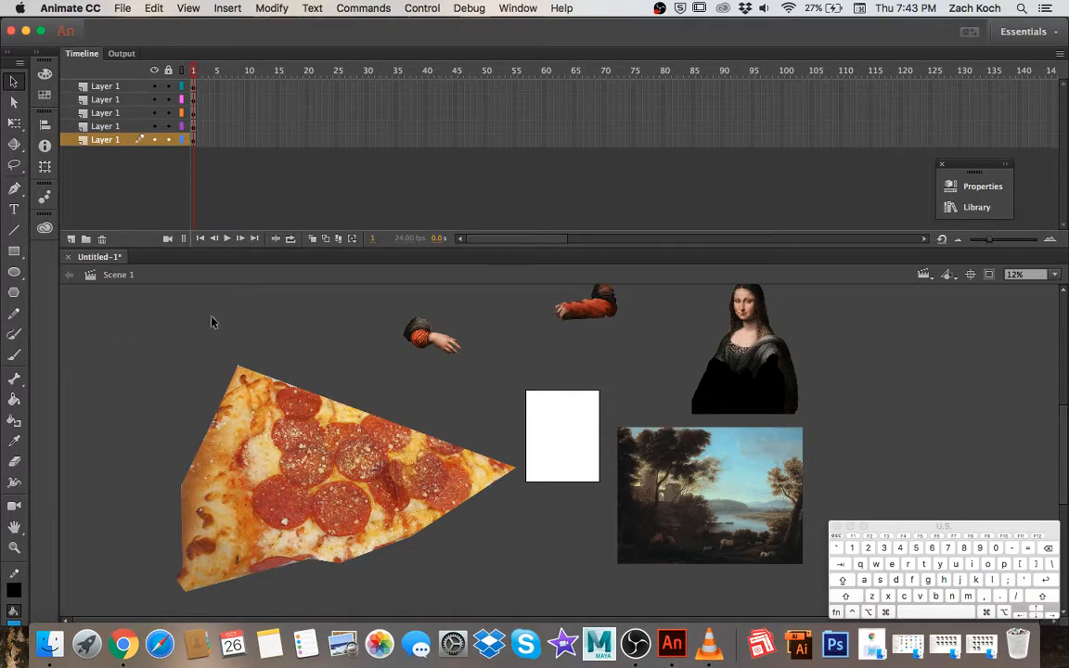
# Rename the lowest layer, which holds the landscape, as "Background"
pyautogui.click(94, 141)
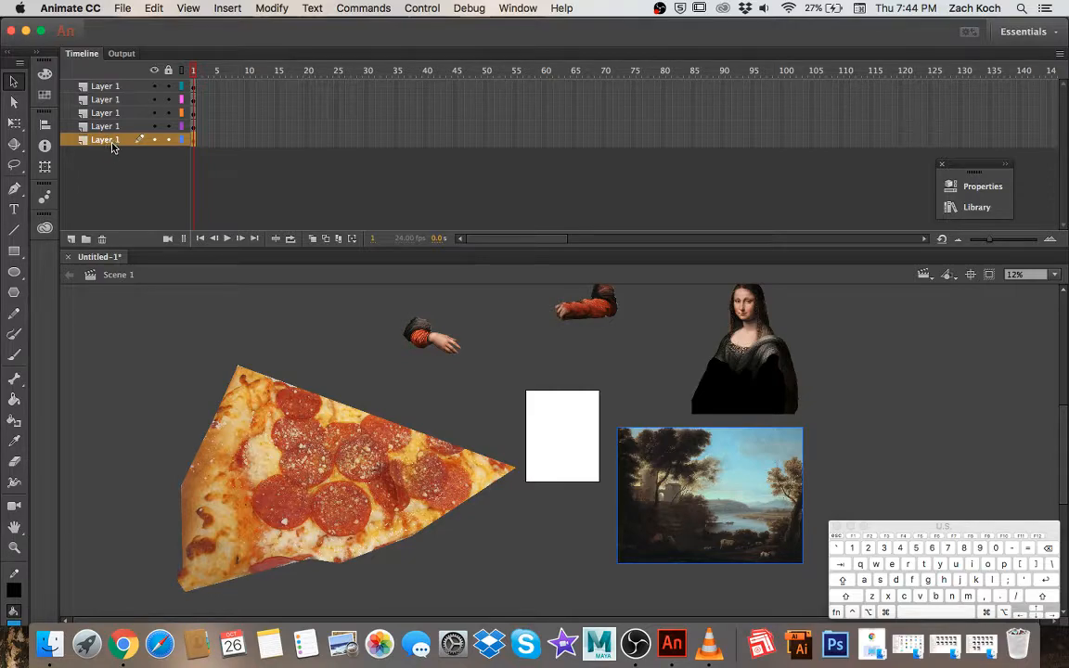
pyautogui.doubleClick(106, 140)
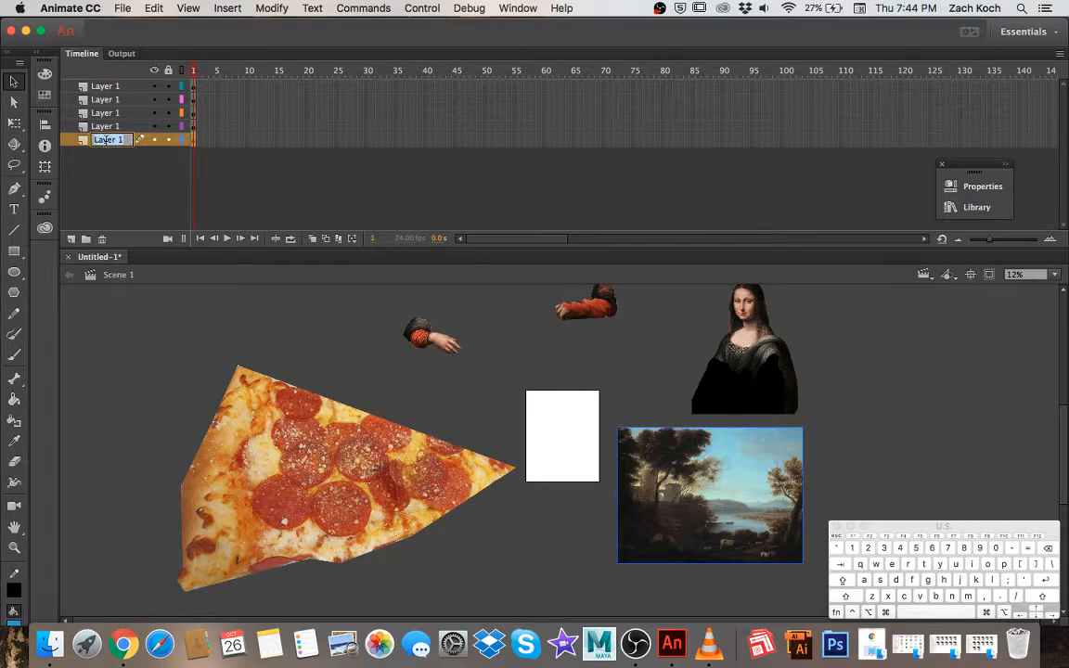
pyautogui.write('Background')
# Rename the layer directly above the background as "Left hand"
pyautogui.click(98, 126)
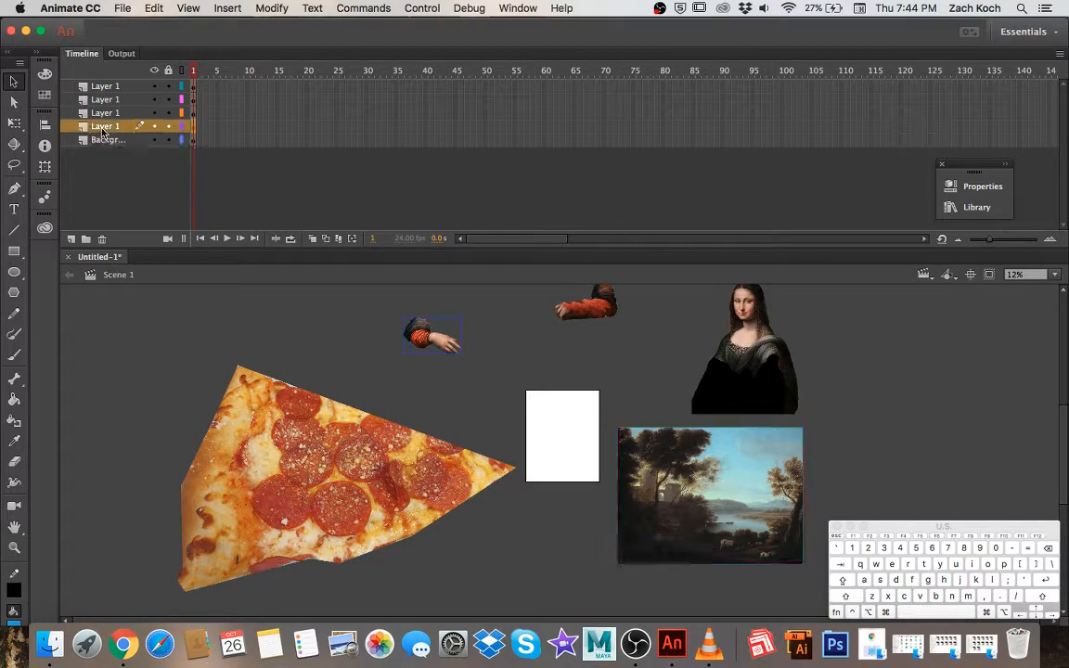
pyautogui.doubleClick(98, 126)
pyautogui.write('Left hand')
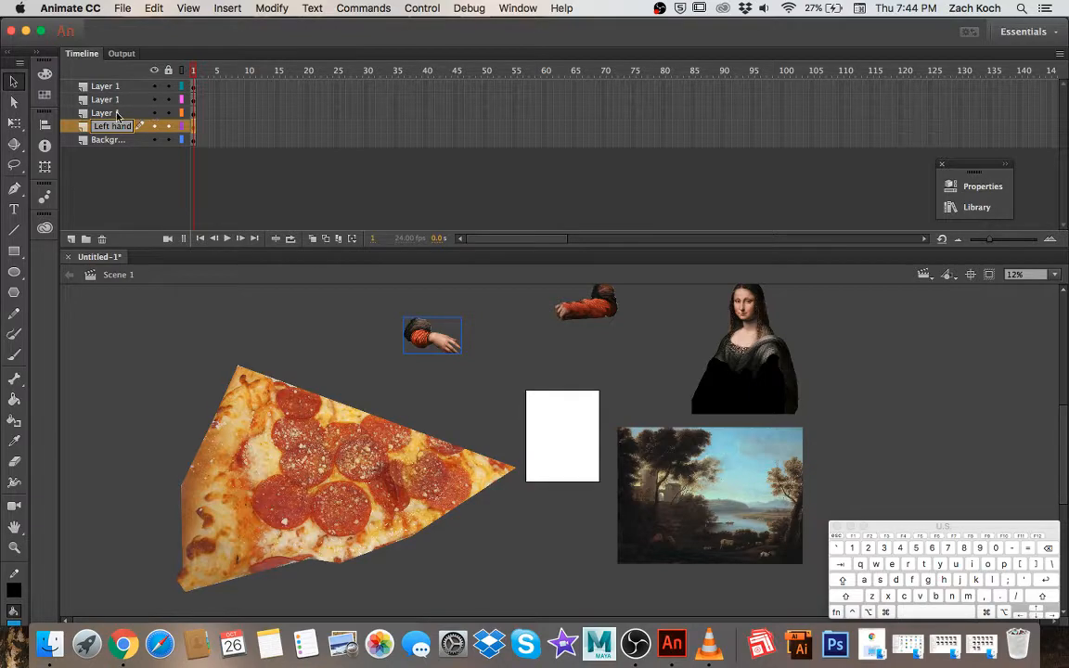
# Rename the layer directly above "Left hand" as "right hand" and the one above that as "Mona Lisa"
pyautogui.click(112, 115)
pyautogui.doubleClick(112, 116)
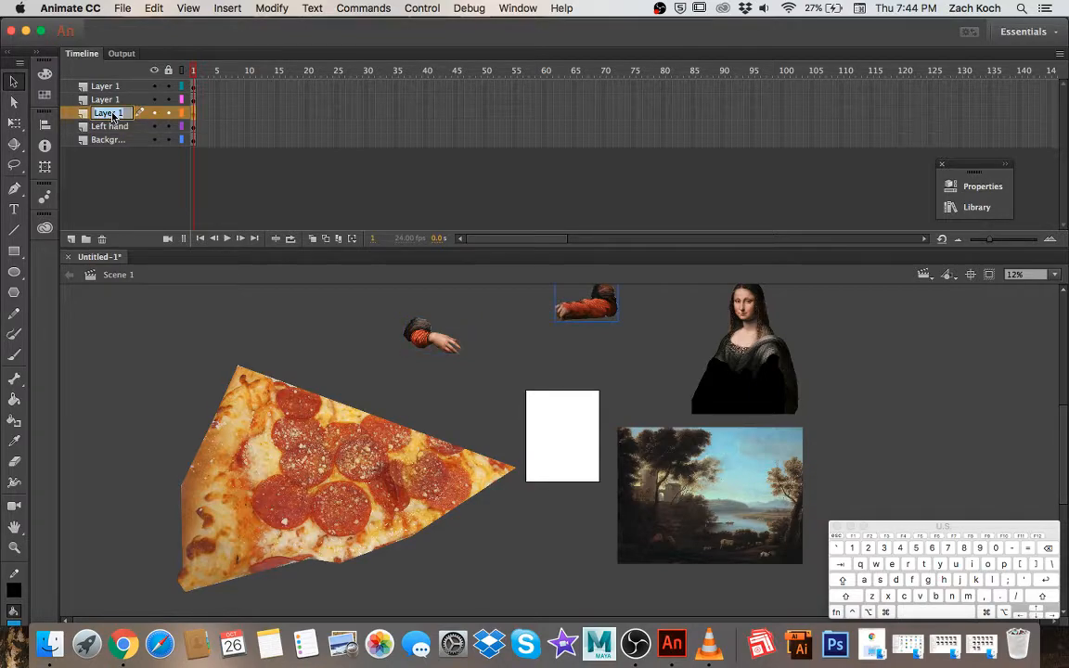
pyautogui.write('Right hand')
pyautogui.click(98, 100)
pyautogui.doubleClick(98, 100)
pyautogui.write('Mona Lisa')
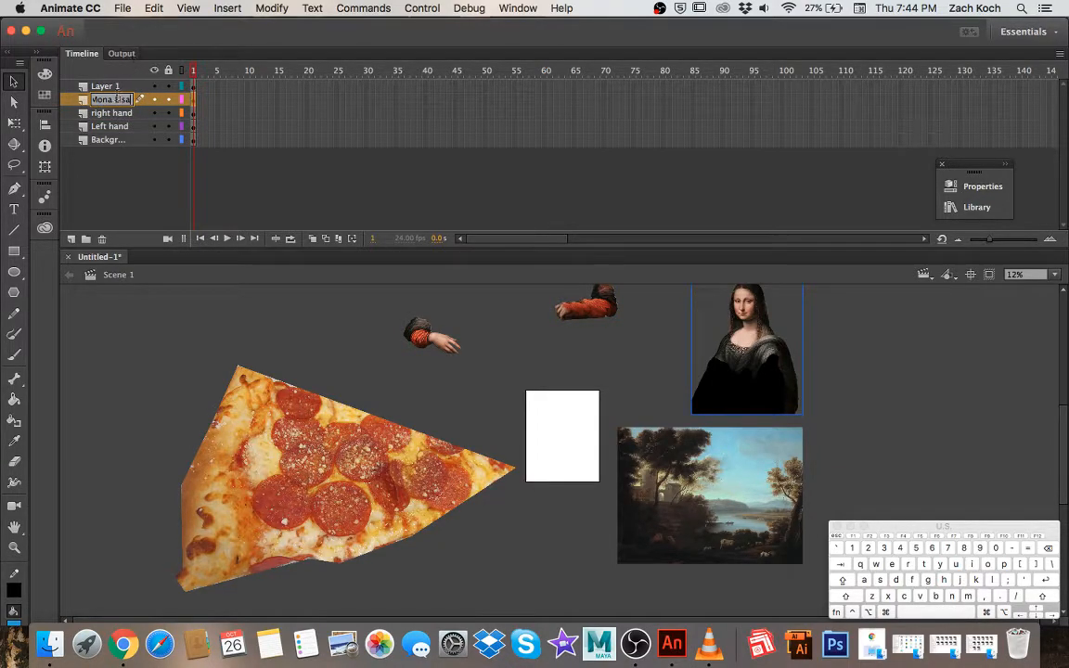
# Rename the topmost layer, which holds the pizza slice, as "Pizza"
pyautogui.click(107, 85)
pyautogui.doubleClick(107, 85)
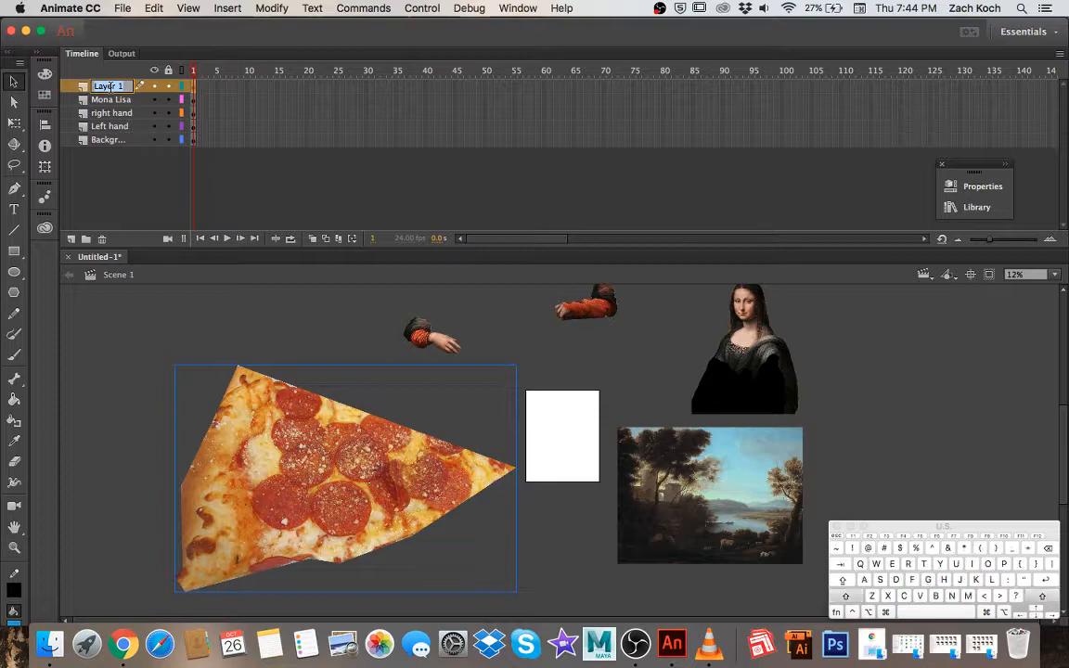
pyautogui.write('Pizza')
pyautogui.press('Return')
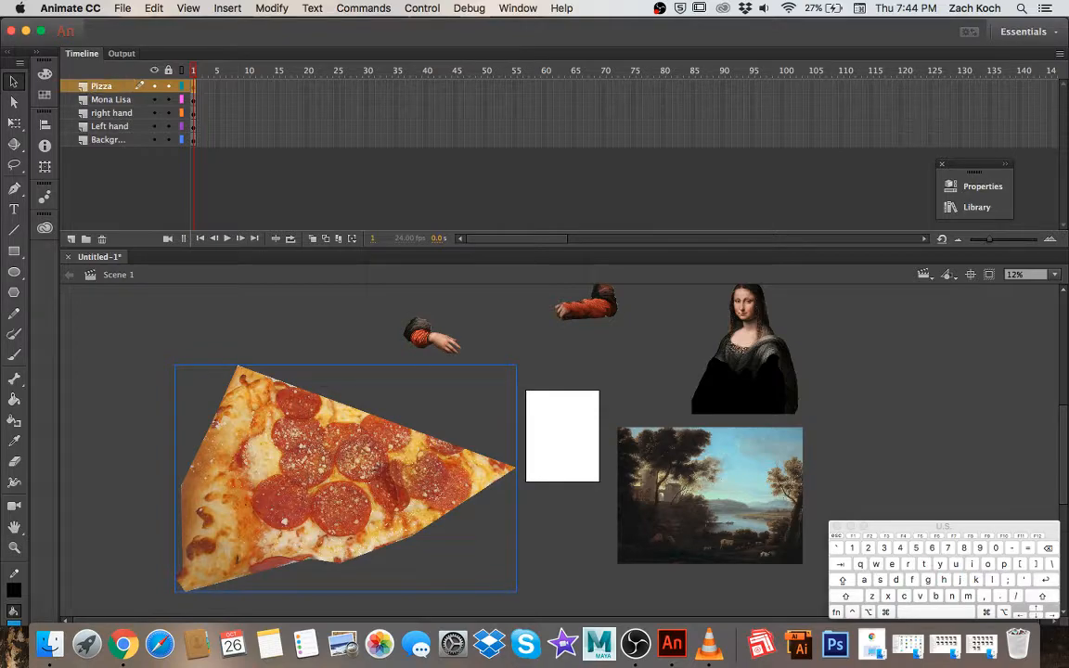
# Move the landscape over the stage and shift the pizza slice left, clear of the landscape
pyautogui.moveTo(712, 493)
pyautogui.mouseDown()
pyautogui.moveTo(642, 491)
pyautogui.moveTo(646, 464)
pyautogui.moveTo(525, 410)
pyautogui.moveTo(511, 431)
pyautogui.moveTo(521, 443)
pyautogui.mouseUp()
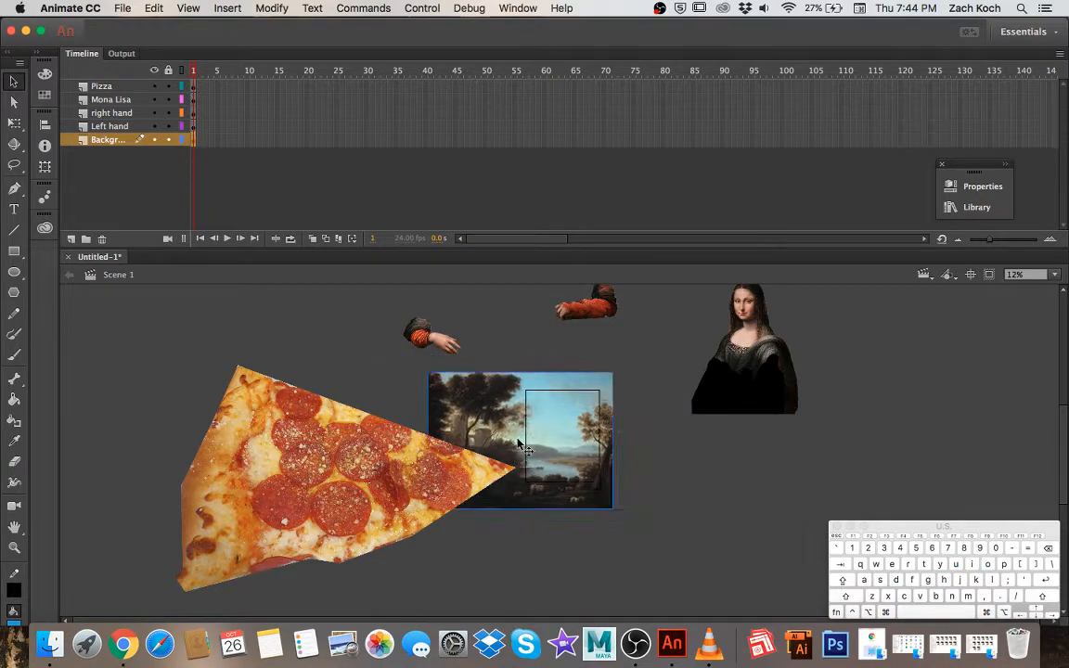
pyautogui.click(14, 124)
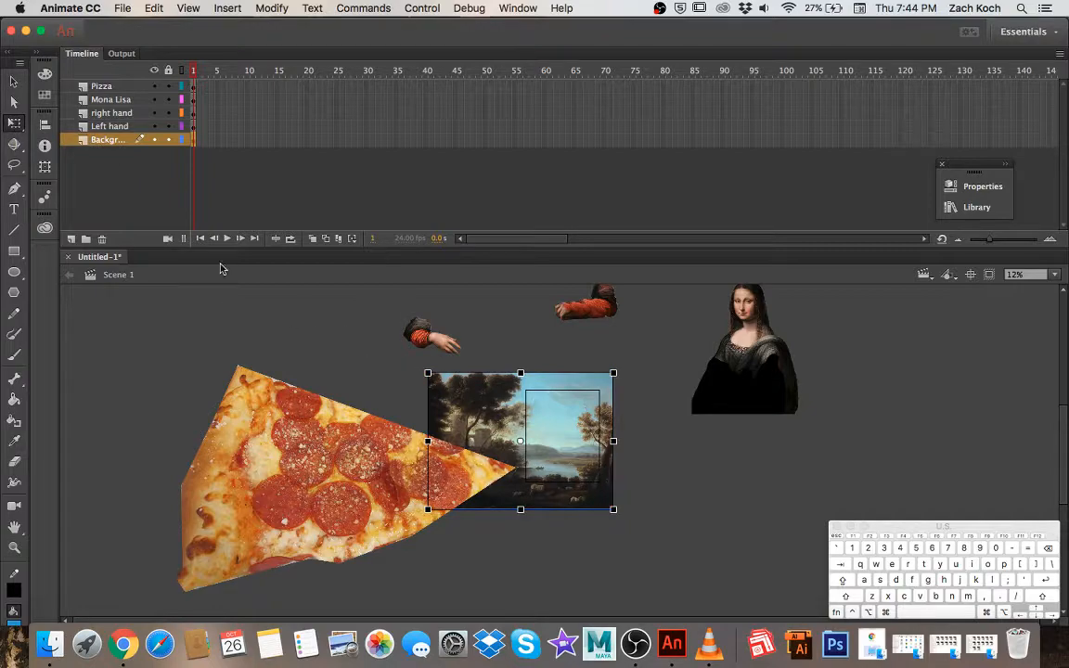
pyautogui.moveTo(480, 409)
pyautogui.mouseDown()
pyautogui.moveTo(365, 406)
pyautogui.moveTo(376, 403)
pyautogui.mouseUp()
# Scale the landscape down proportionally with Free Transform and position it so the stage frames its right-hand part
pyautogui.click(463, 392)
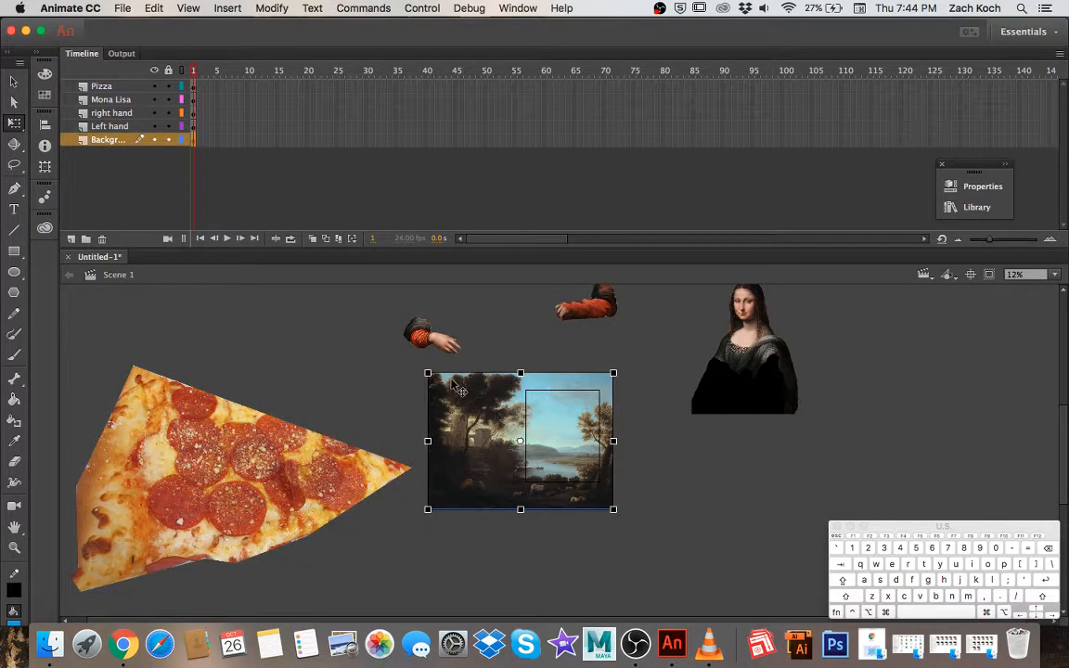
pyautogui.moveTo(427, 372); pyautogui.dragTo(441, 383)
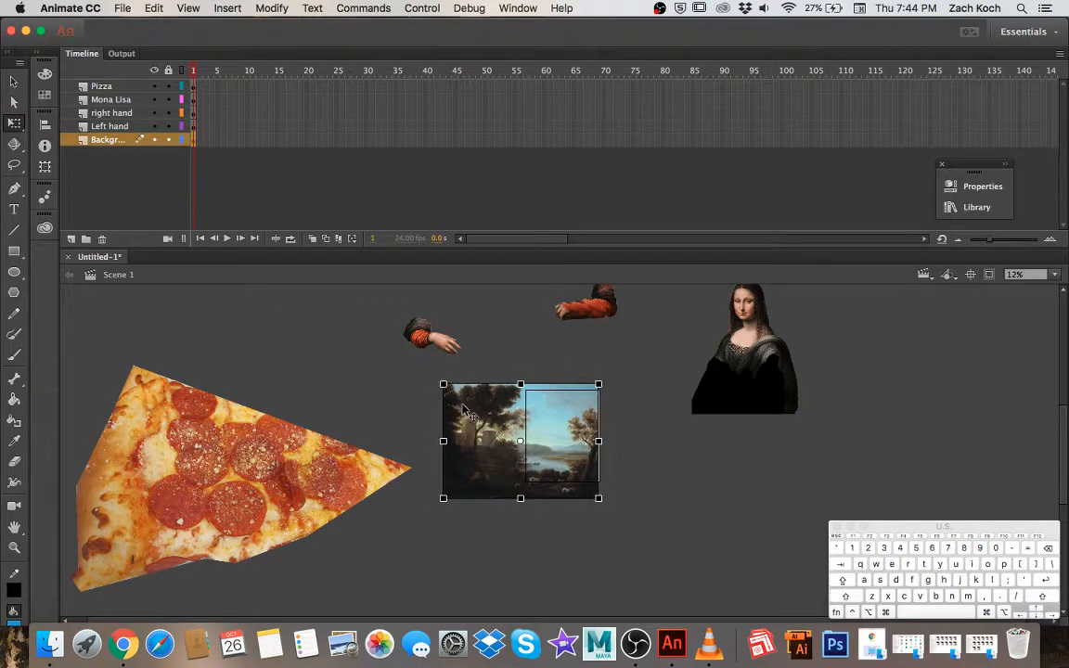
pyautogui.moveTo(469, 422); pyautogui.dragTo(475, 422)
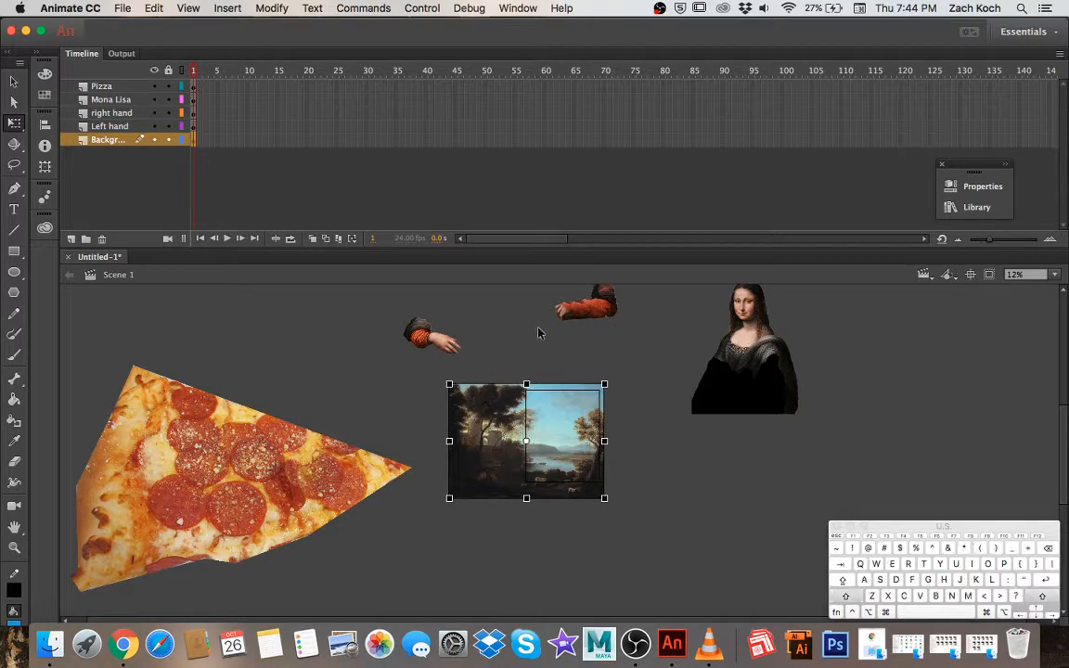
pyautogui.click(642, 438)
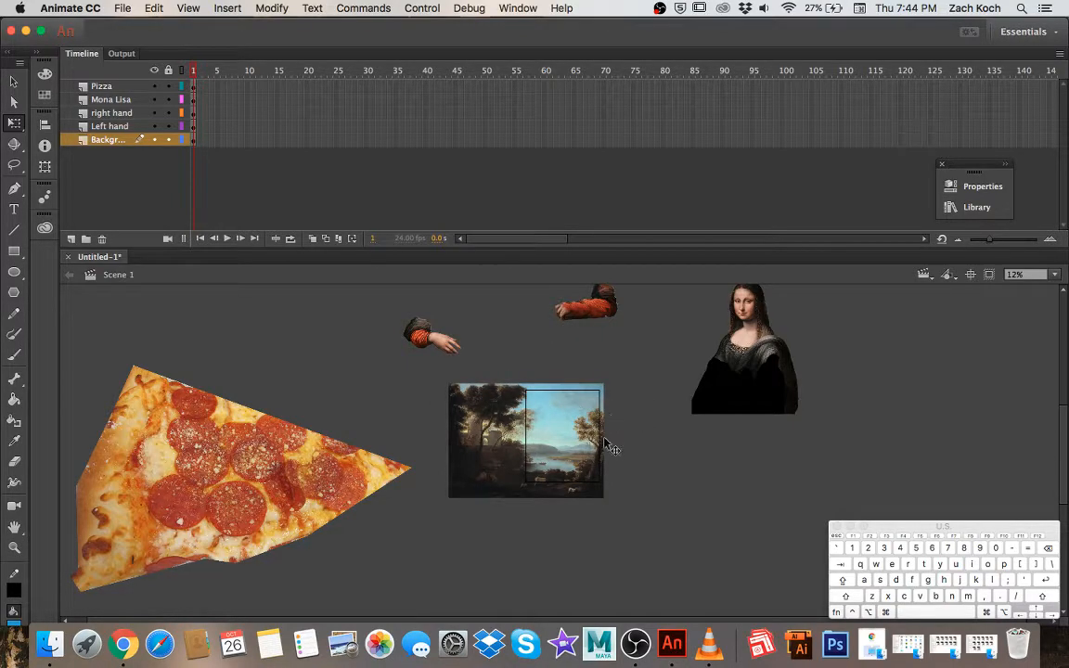
pyautogui.moveTo(506, 433); pyautogui.dragTo(504, 430)
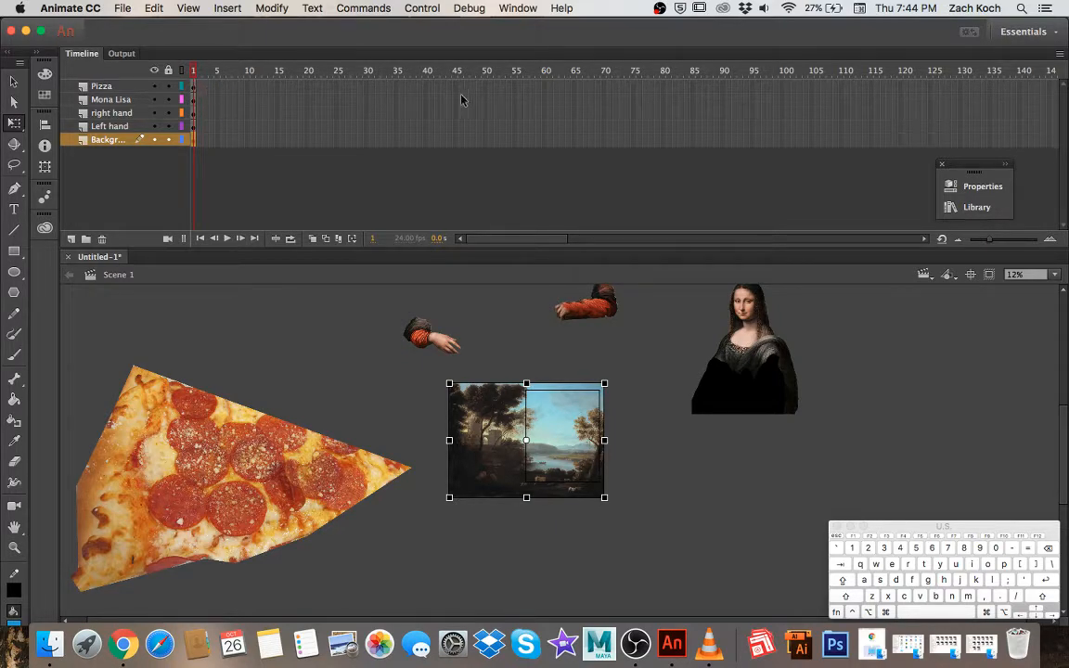
# Extend the Pizza and Mona Lisa layers by inserting a frame at frame 101 on each
pyautogui.click(788, 87)
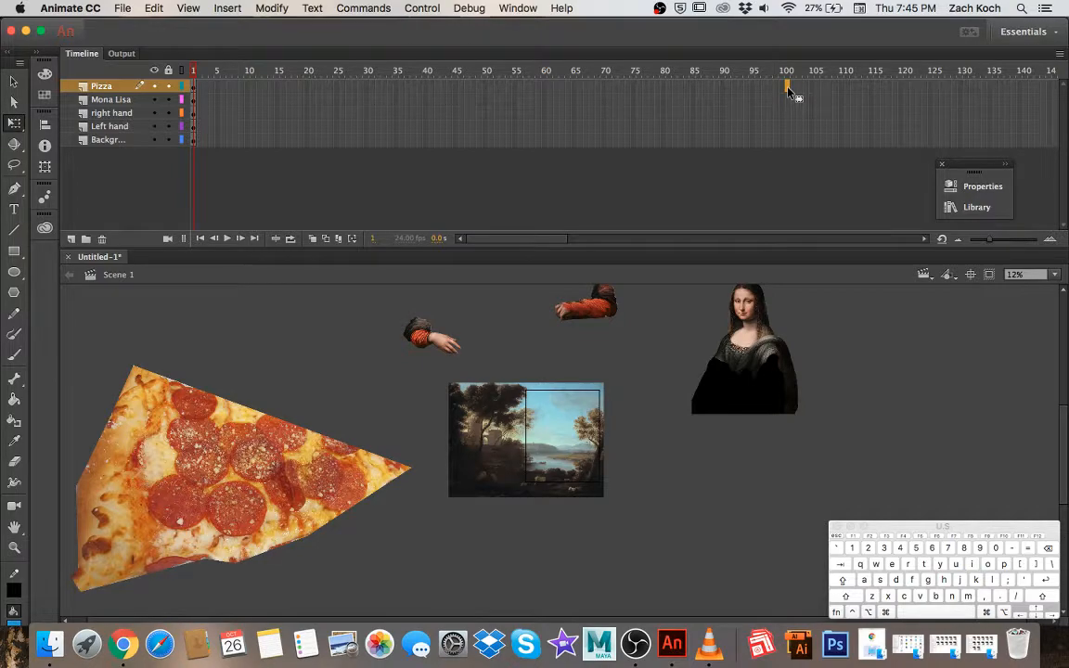
pyautogui.rightClick(788, 89)
pyautogui.click(828, 167)
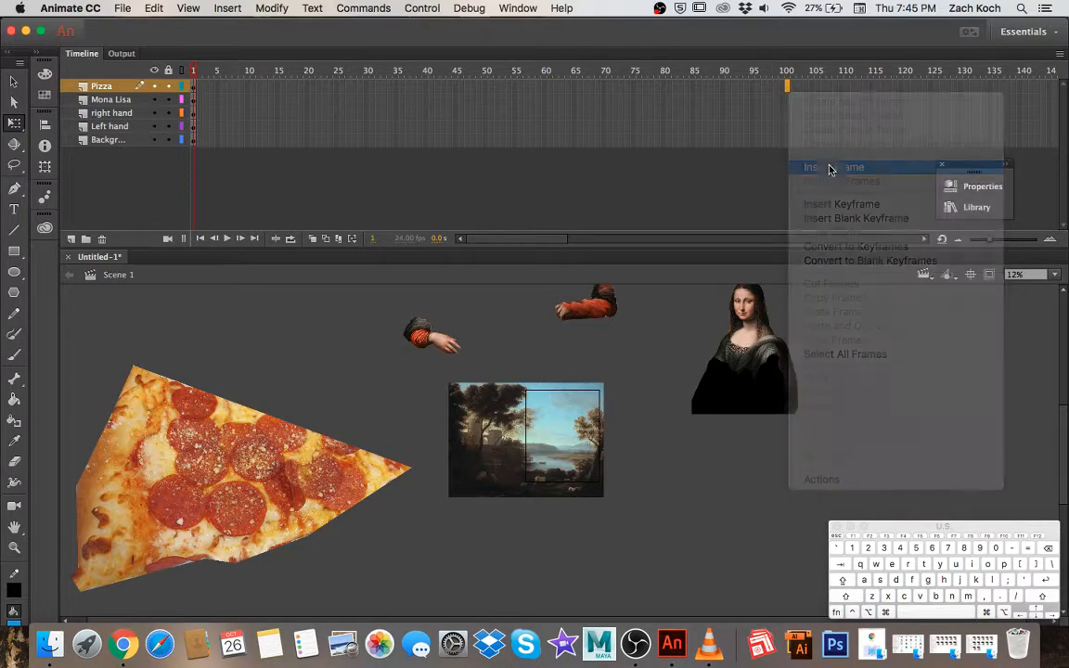
pyautogui.click(789, 100)
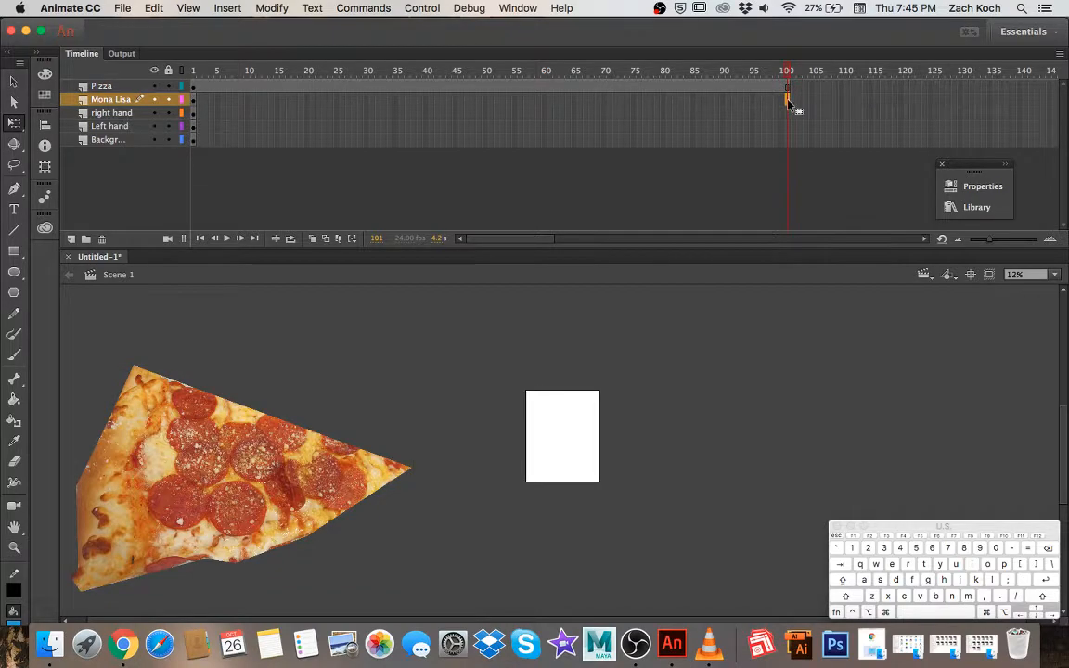
pyautogui.rightClick(789, 101)
pyautogui.click(812, 179)
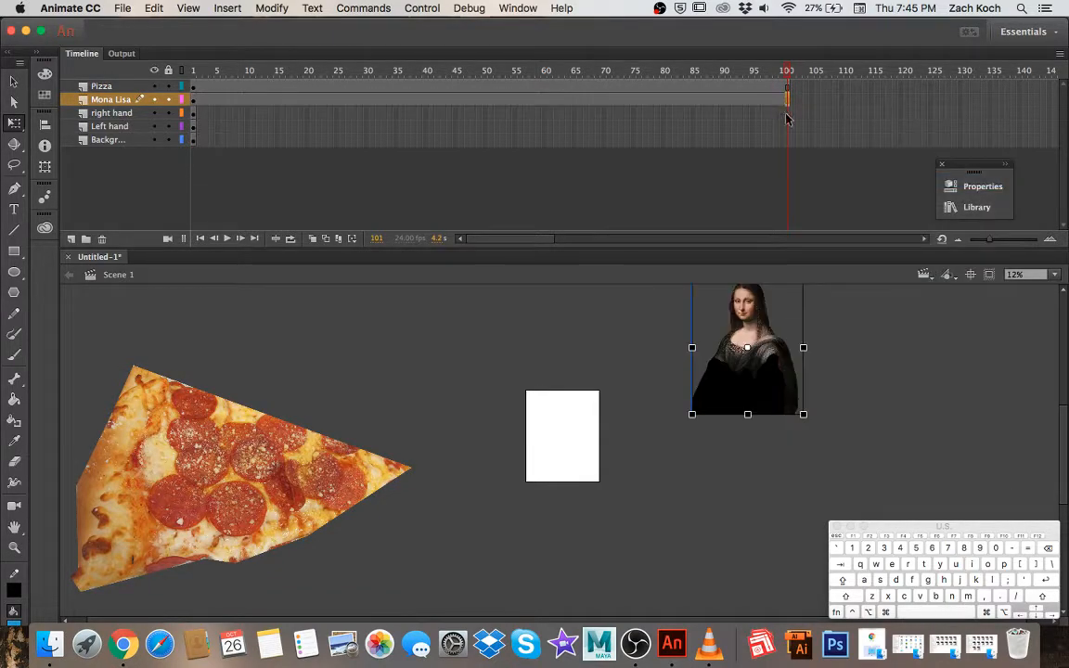
# Extend the right hand, Left hand and Background layers by inserting a frame at frame 101 on each
pyautogui.click(787, 113)
pyautogui.rightClick(787, 113)
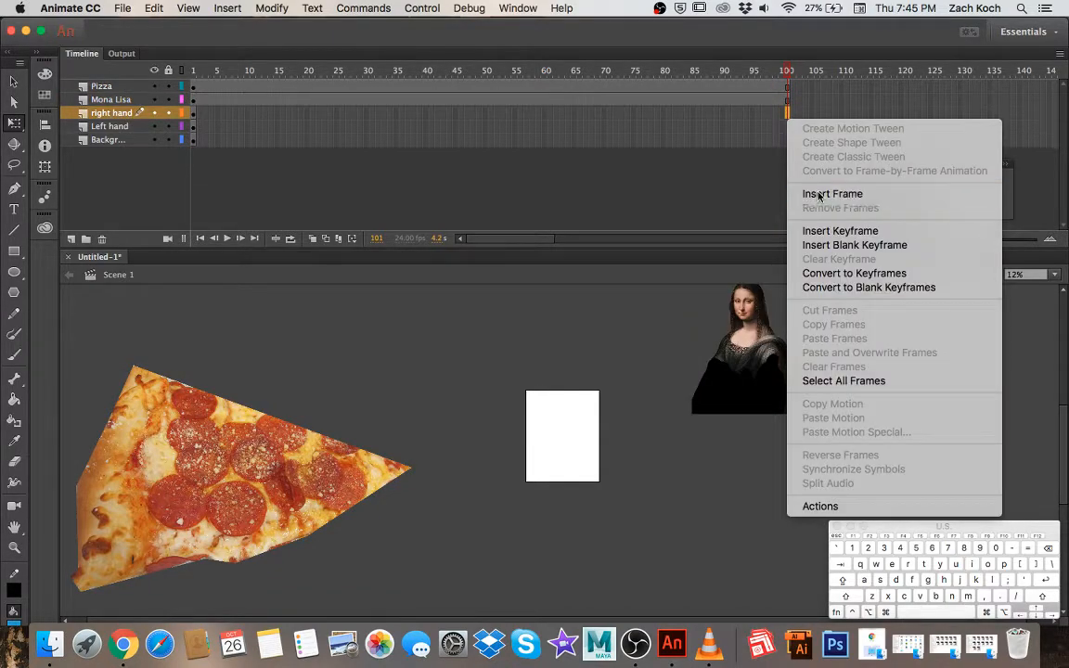
pyautogui.click(814, 192)
pyautogui.click(788, 127)
pyautogui.rightClick(788, 126)
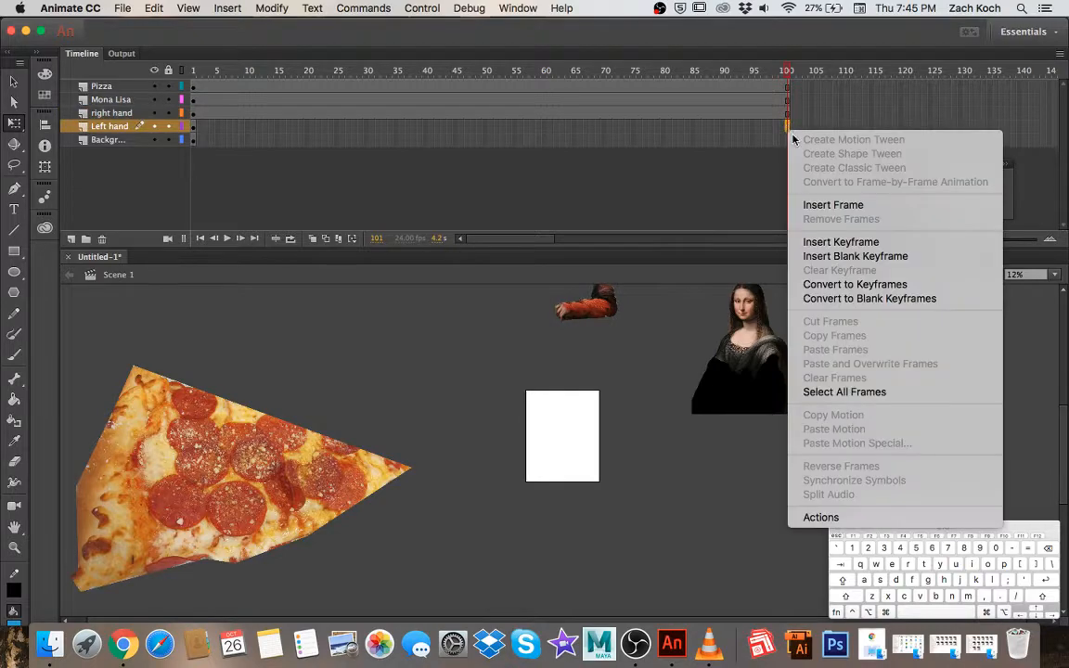
pyautogui.click(813, 205)
pyautogui.click(787, 139)
pyautogui.rightClick(786, 139)
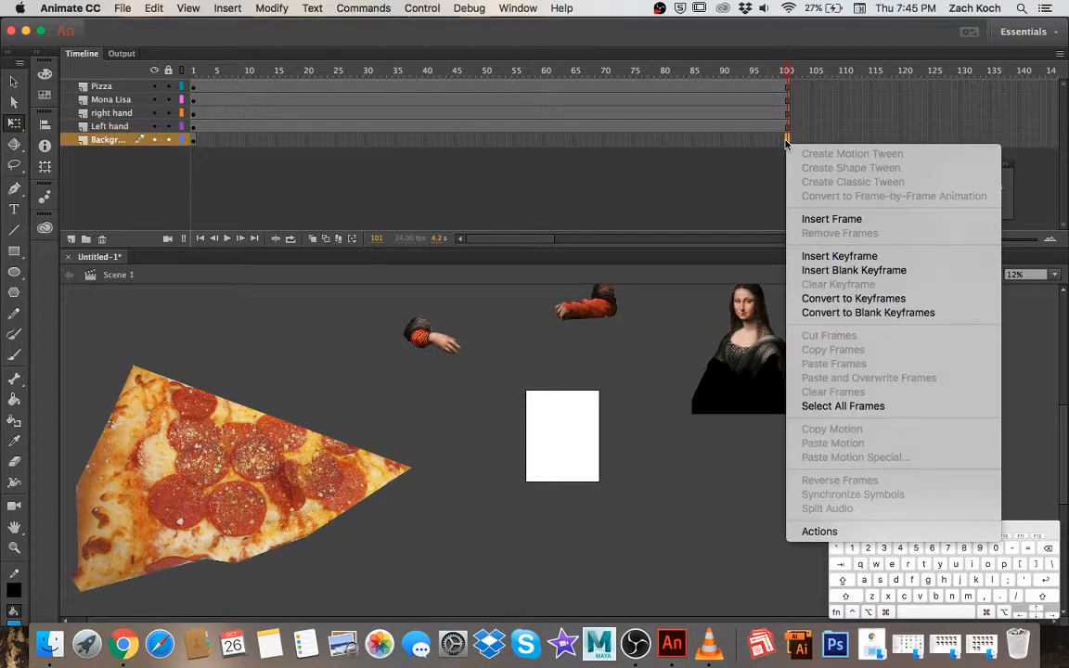
pyautogui.click(807, 218)
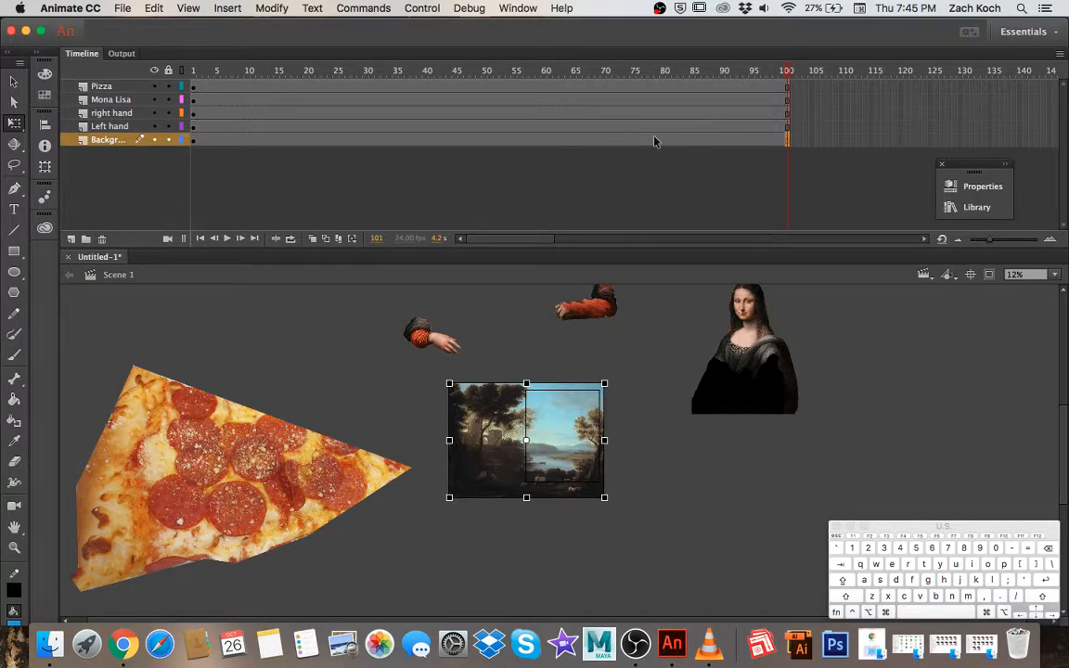
# Insert a keyframe at frame 101 of the Background layer and return the playhead to frame 1
pyautogui.rightClick(788, 145)
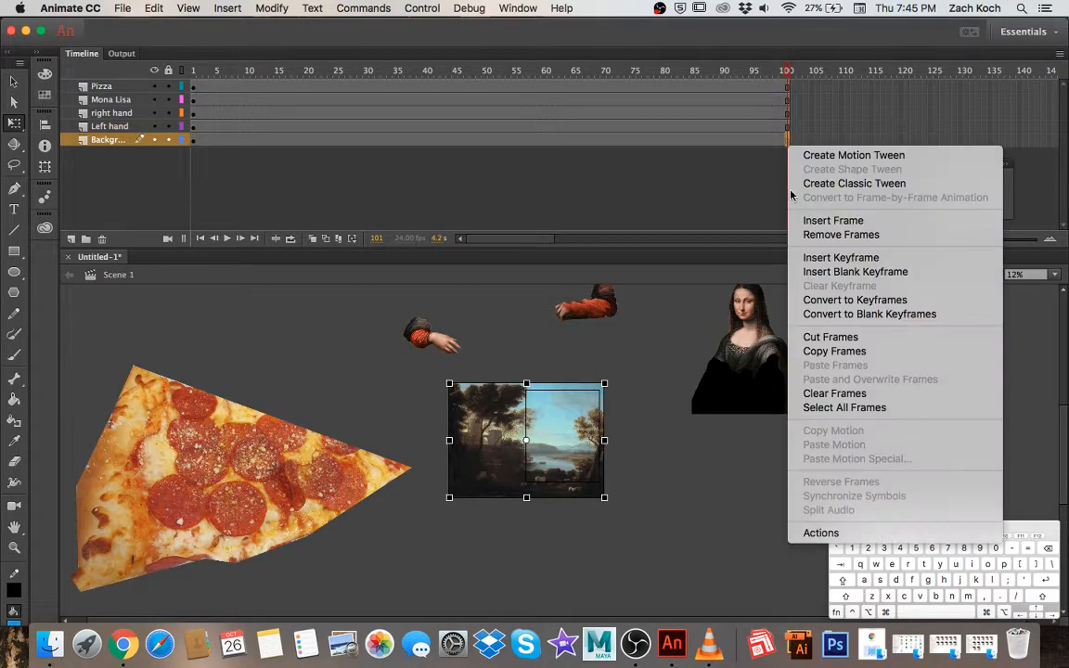
pyautogui.click(842, 258)
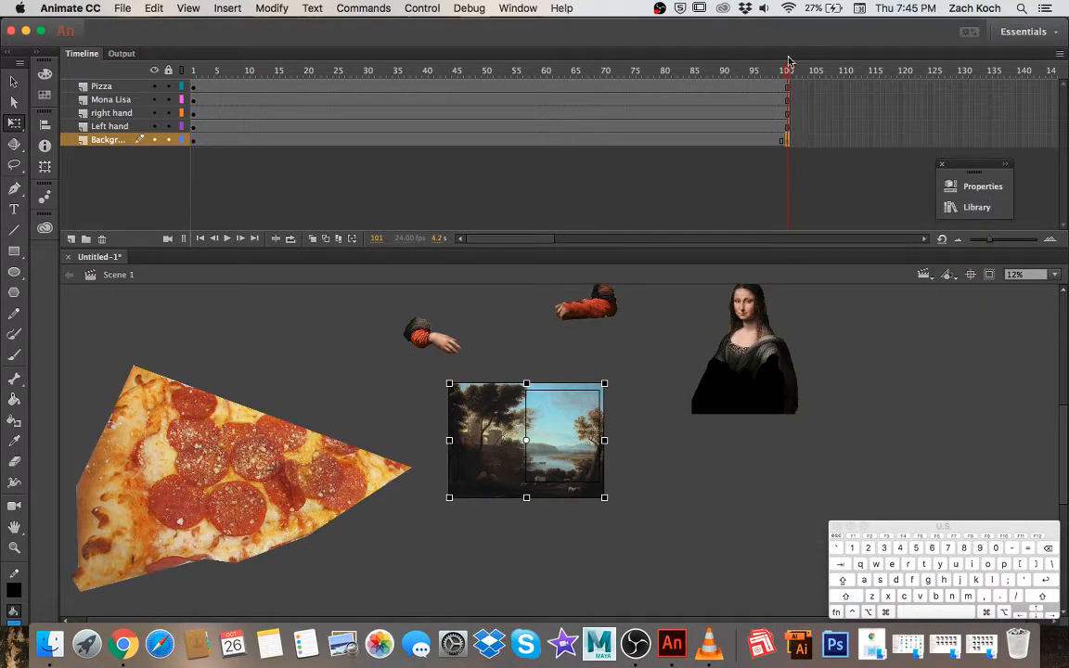
pyautogui.click(668, 70)
pyautogui.moveTo(669, 69); pyautogui.dragTo(172, 100)
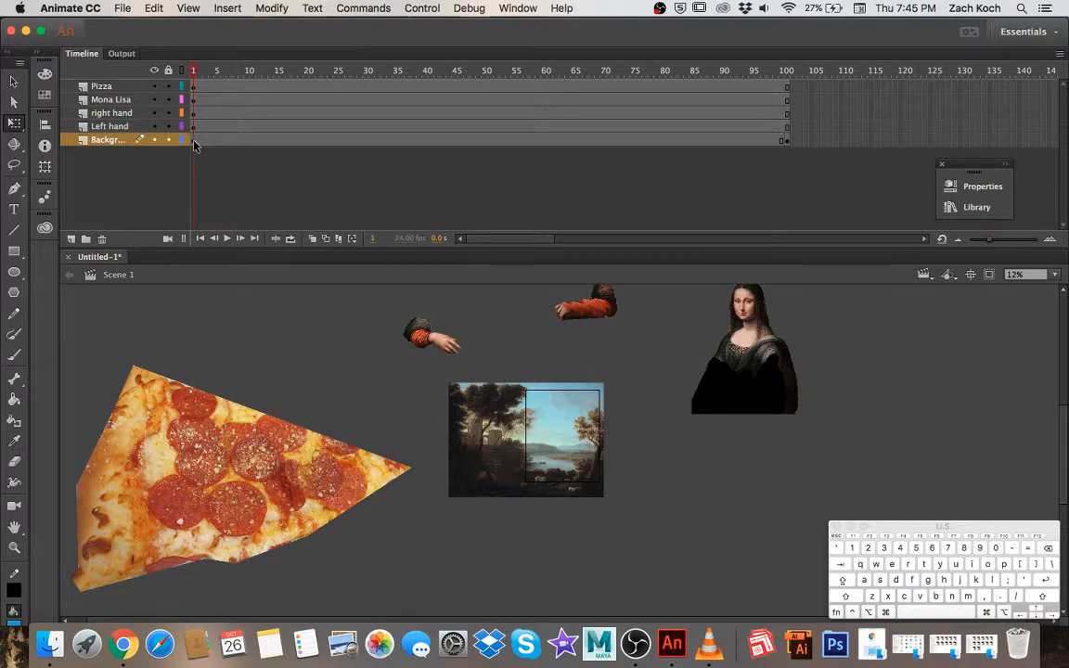
# Create a classic tween on the Background layer between its keyframes at frames 1 and 101
pyautogui.click(193, 140)
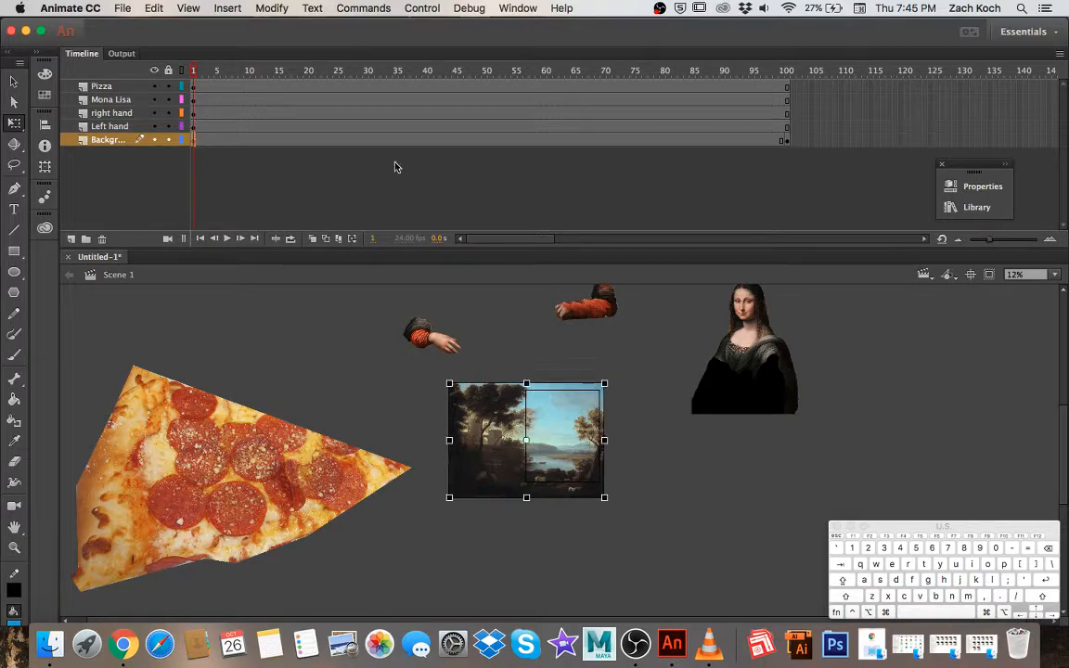
pyautogui.click(790, 143)
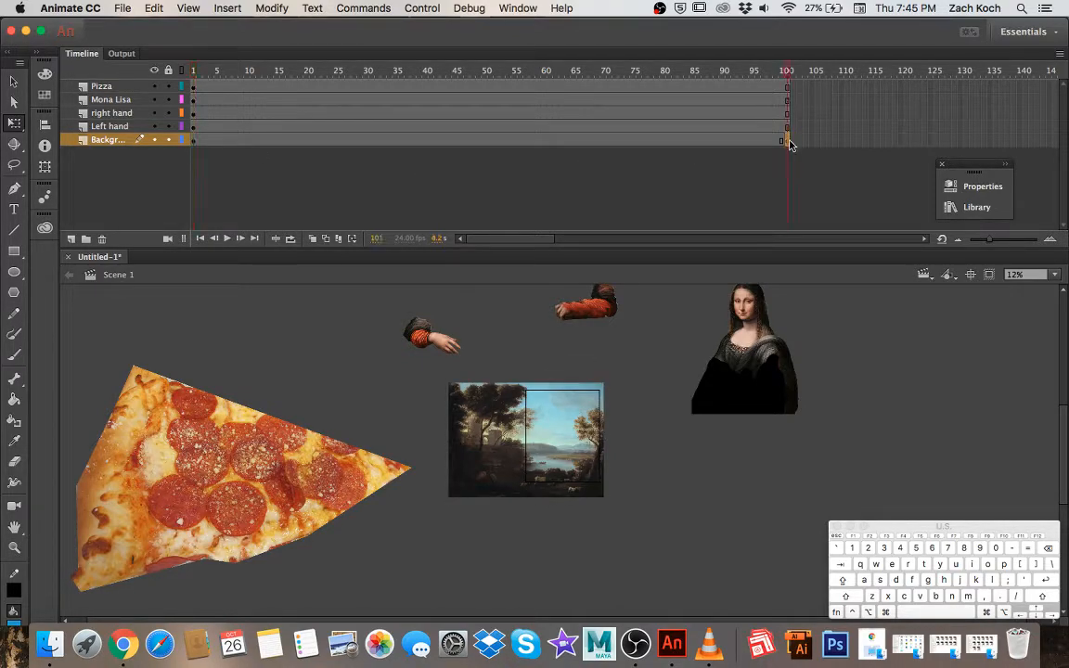
pyautogui.click(787, 72)
pyautogui.moveTo(787, 74); pyautogui.dragTo(473, 90)
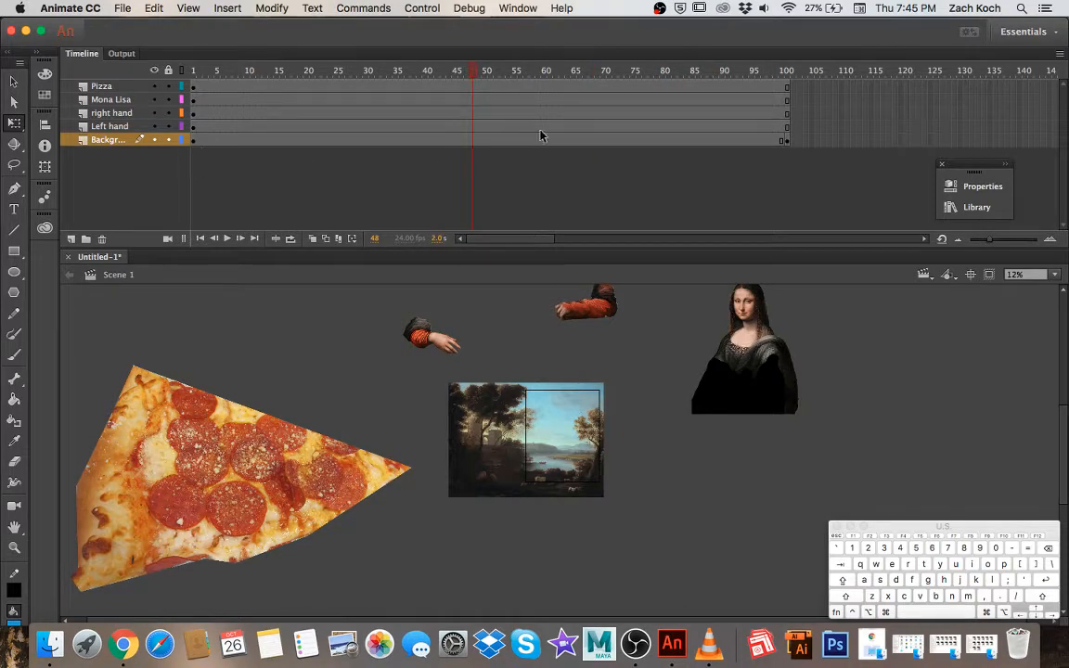
pyautogui.click(478, 140)
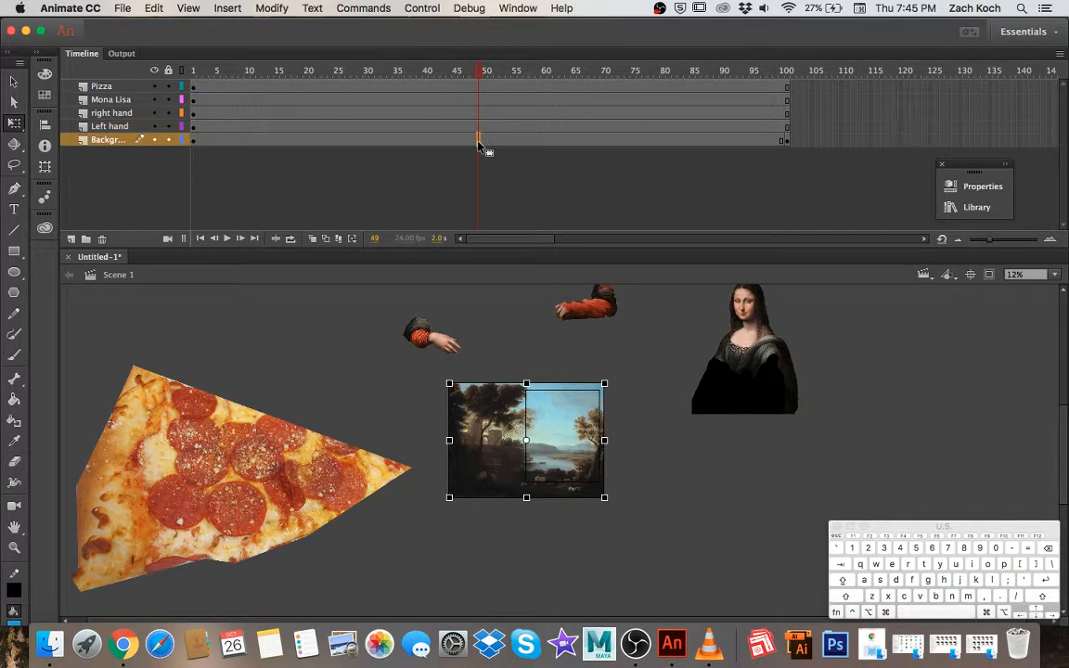
pyautogui.rightClick(478, 143)
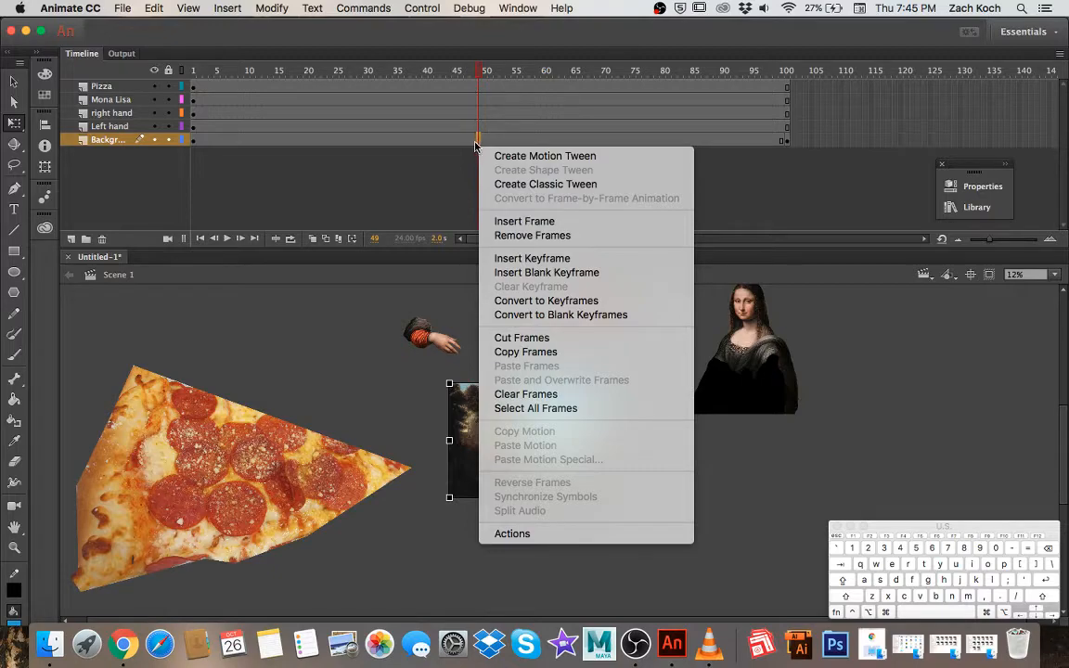
pyautogui.click(535, 192)
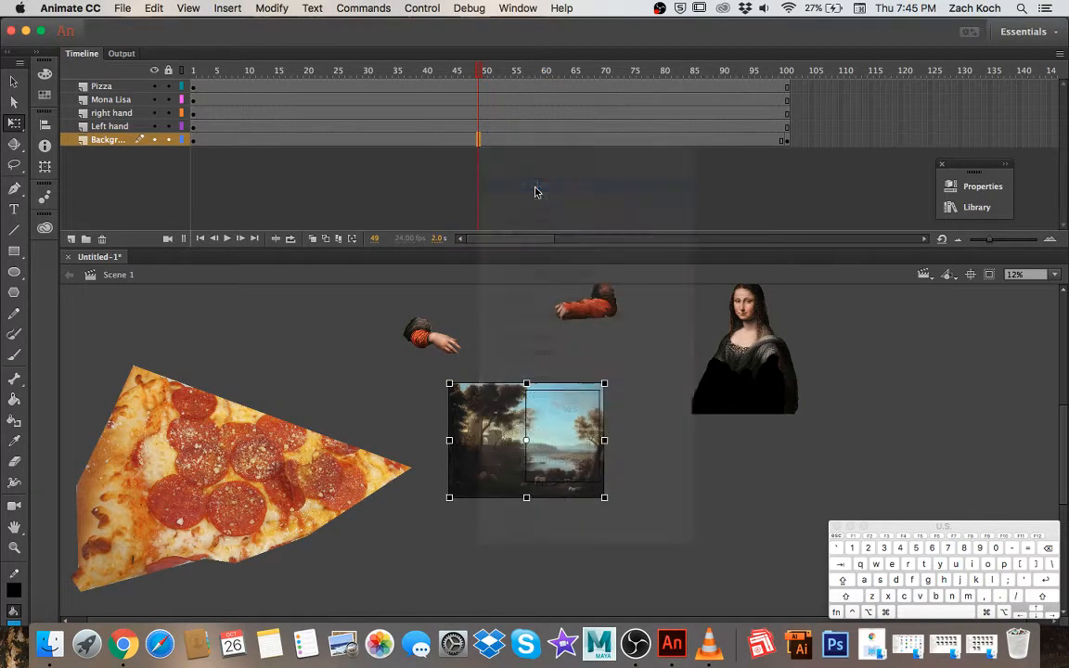
pyautogui.click(473, 145)
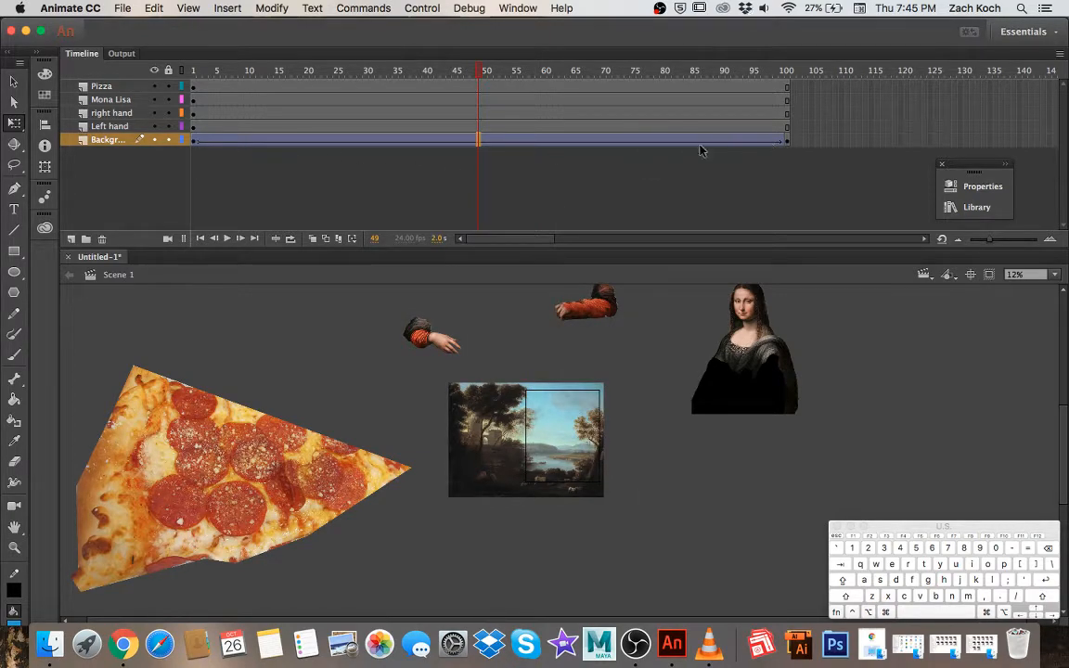
# At frame 101, move the landscape horizontally to the right so the stage frames its left-hand part
pyautogui.click(789, 144)
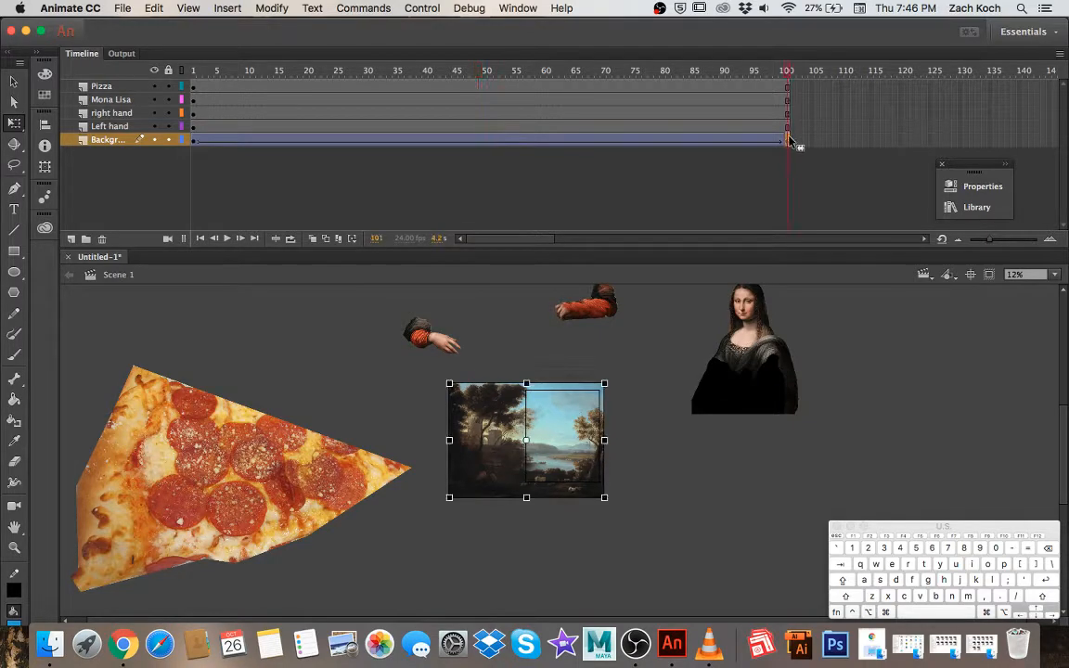
pyautogui.click(789, 73)
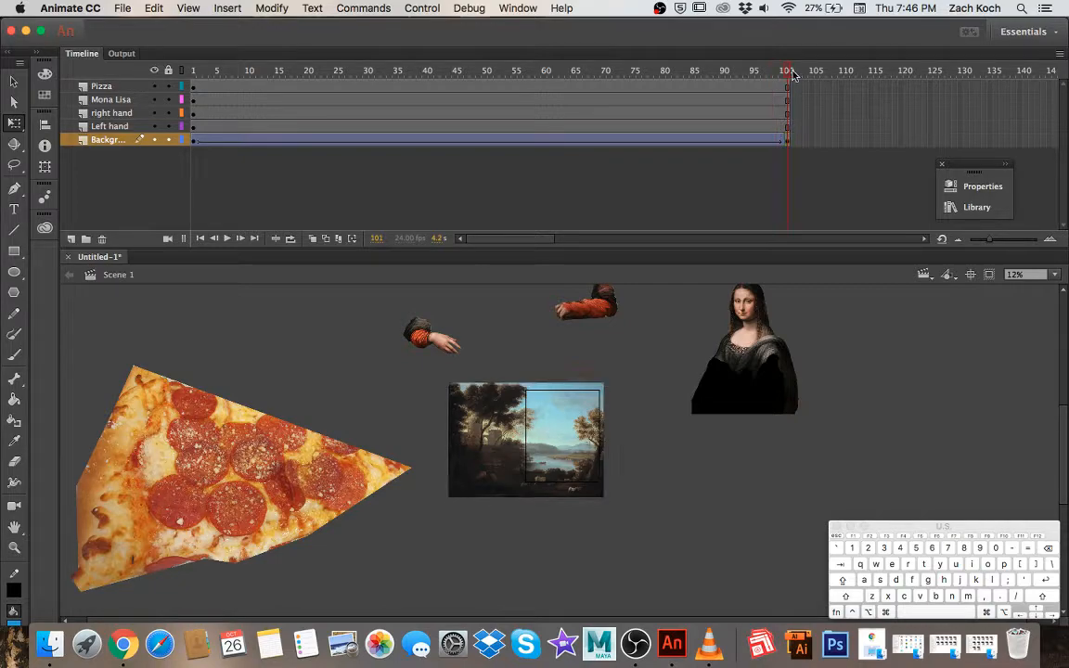
pyautogui.click(788, 141)
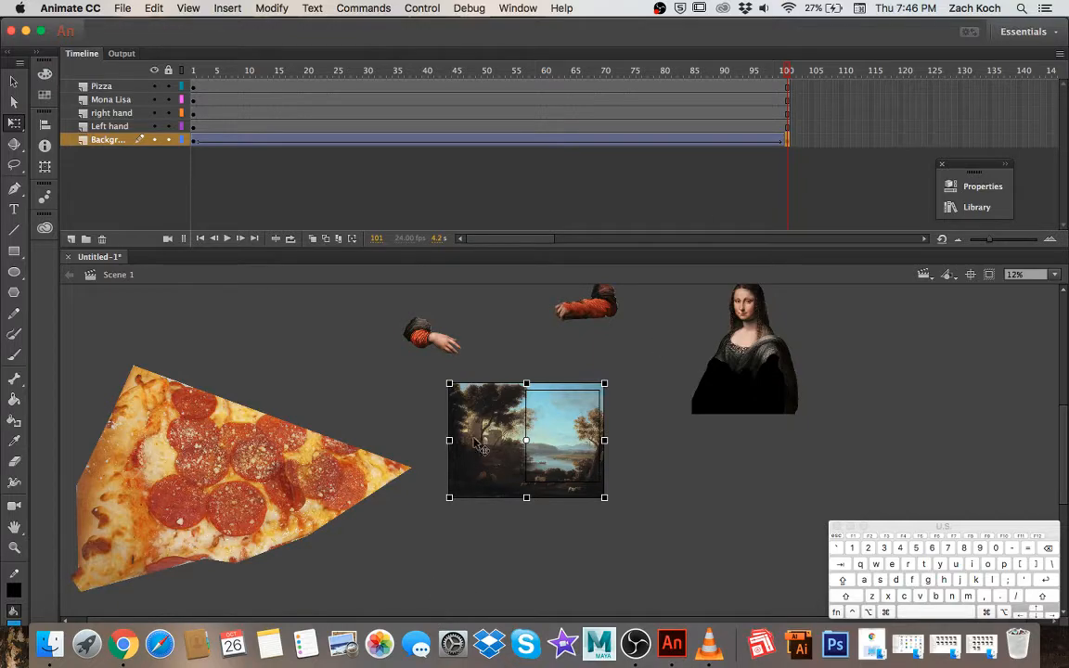
pyautogui.moveTo(494, 453); pyautogui.dragTo(564, 452)
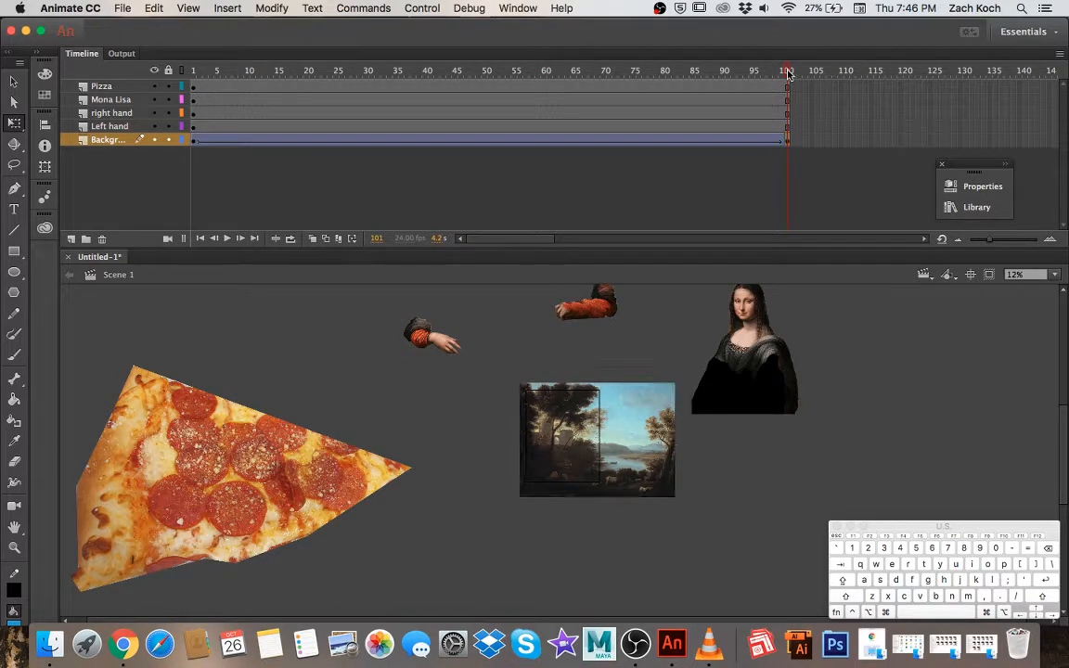
# Enlarge the landscape proportionally about its centre on the Background layer's keyframe at frame 101
pyautogui.moveTo(787, 75)
pyautogui.mouseDown()
pyautogui.moveTo(170, 66)
pyautogui.moveTo(806, 70)
pyautogui.mouseUp()
pyautogui.click(789, 141)
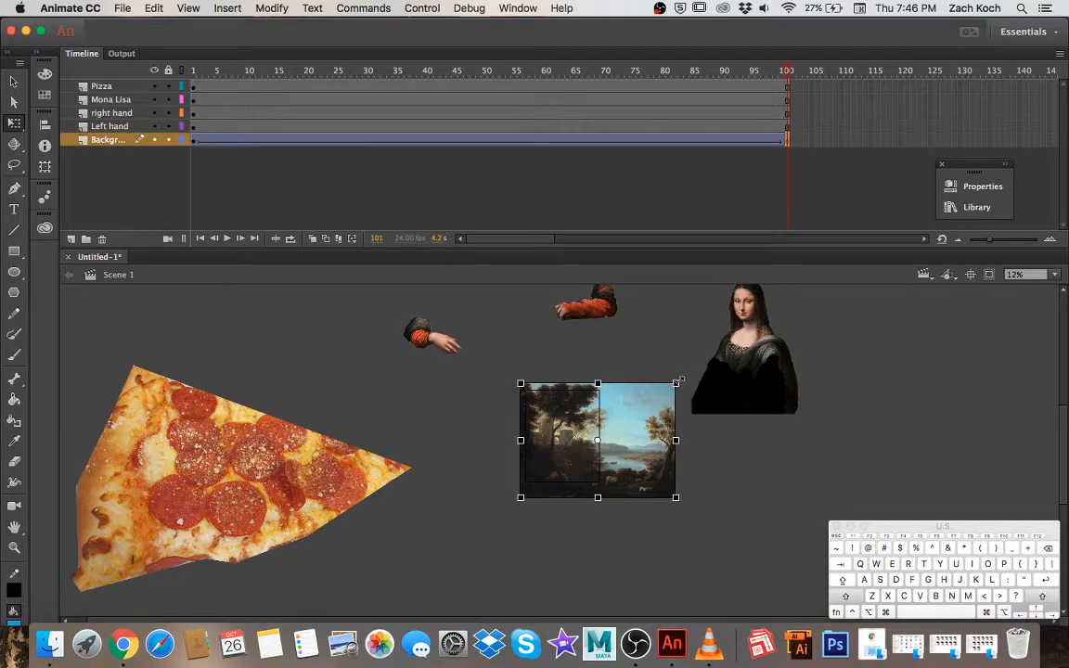
pyautogui.moveTo(677, 382); pyautogui.dragTo(692, 372)
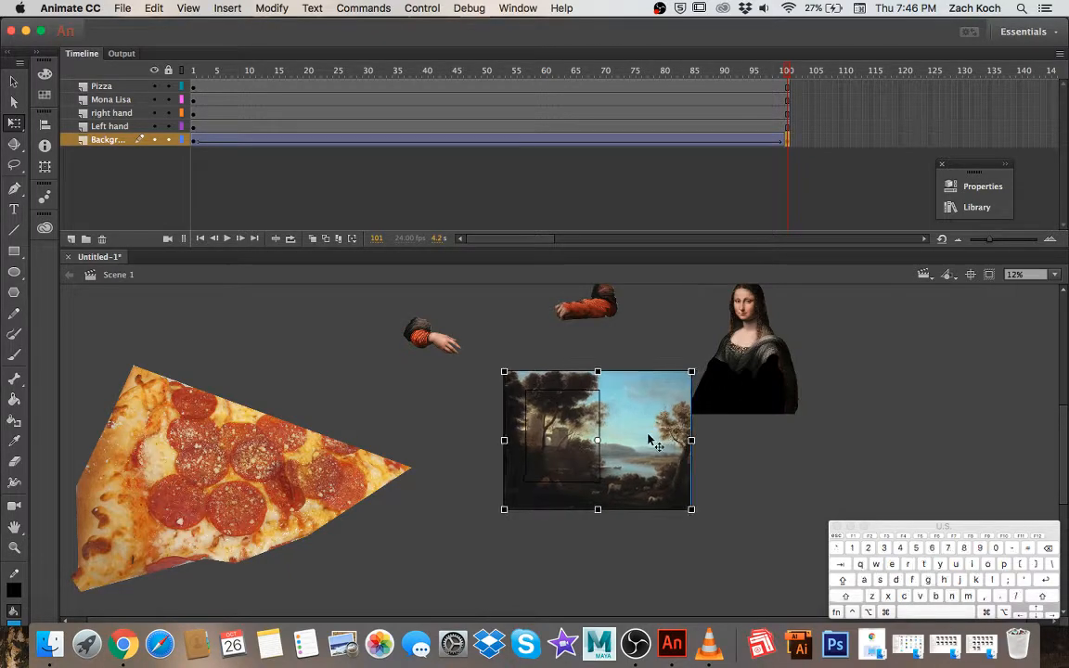
# Shift the enlarged landscape a little farther right at frame 101, then return the playhead to frame 1
pyautogui.moveTo(638, 439); pyautogui.dragTo(654, 439)
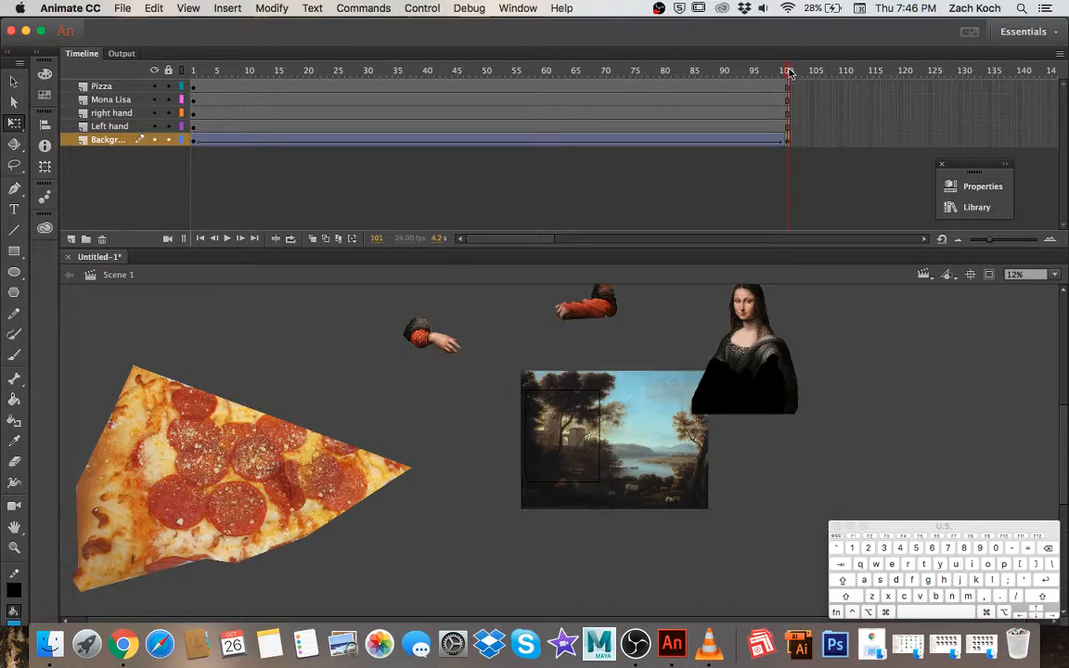
pyautogui.moveTo(789, 72); pyautogui.dragTo(788, 129)
pyautogui.click(789, 140)
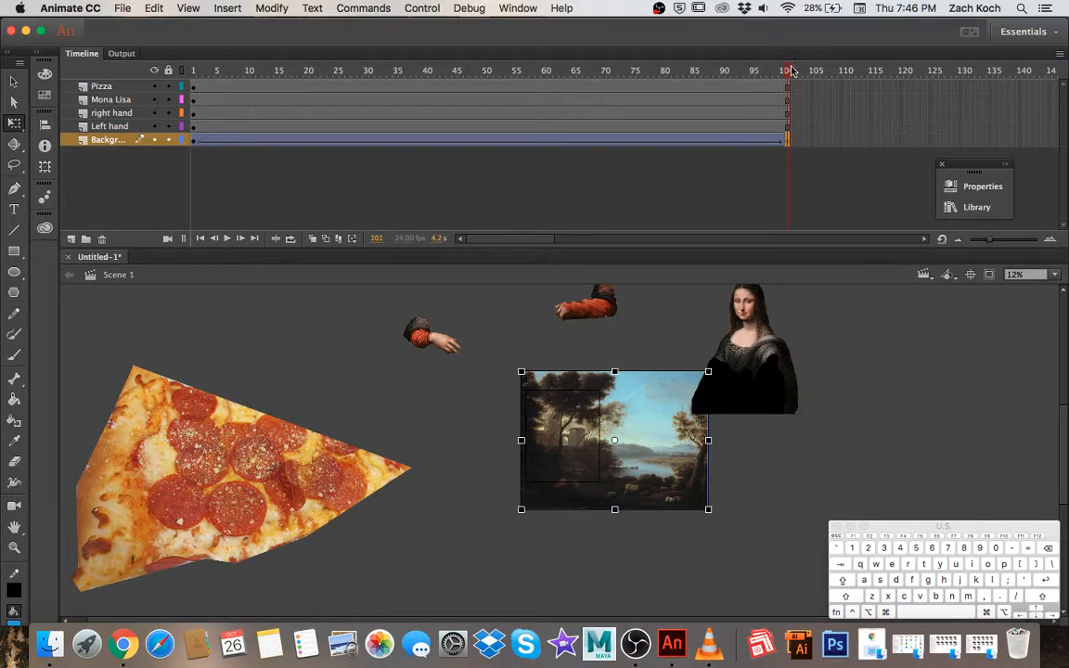
pyautogui.moveTo(791, 72); pyautogui.dragTo(93, 93)
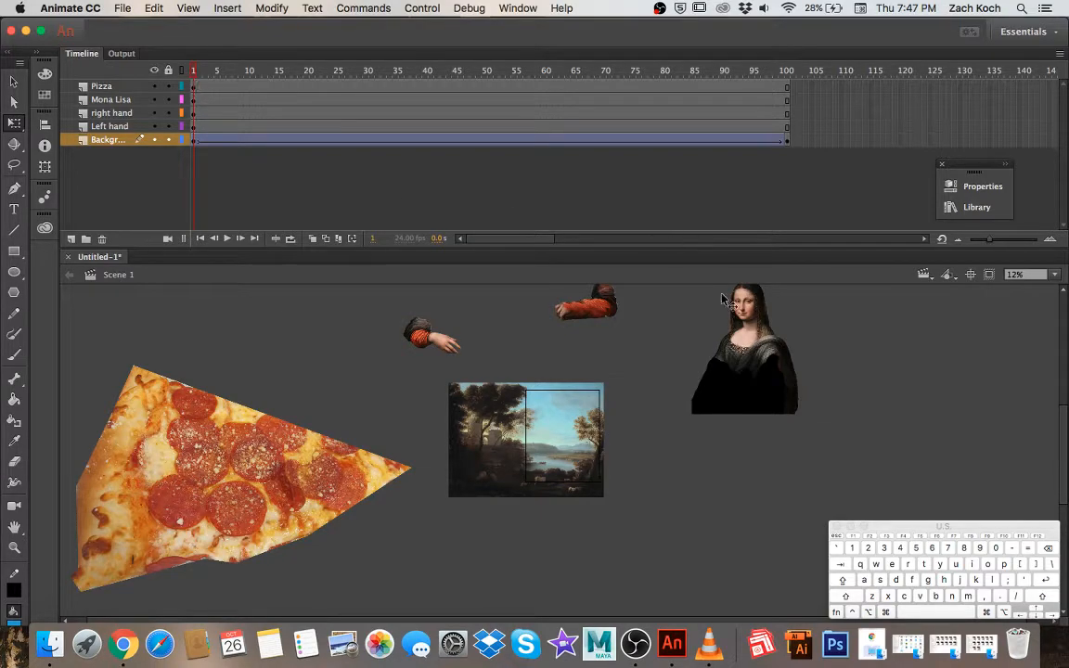
# Move the Mona Lisa figure down beside the landscape and shrink it proportionally about its centre
pyautogui.click(791, 386)
pyautogui.moveTo(792, 386); pyautogui.dragTo(709, 467)
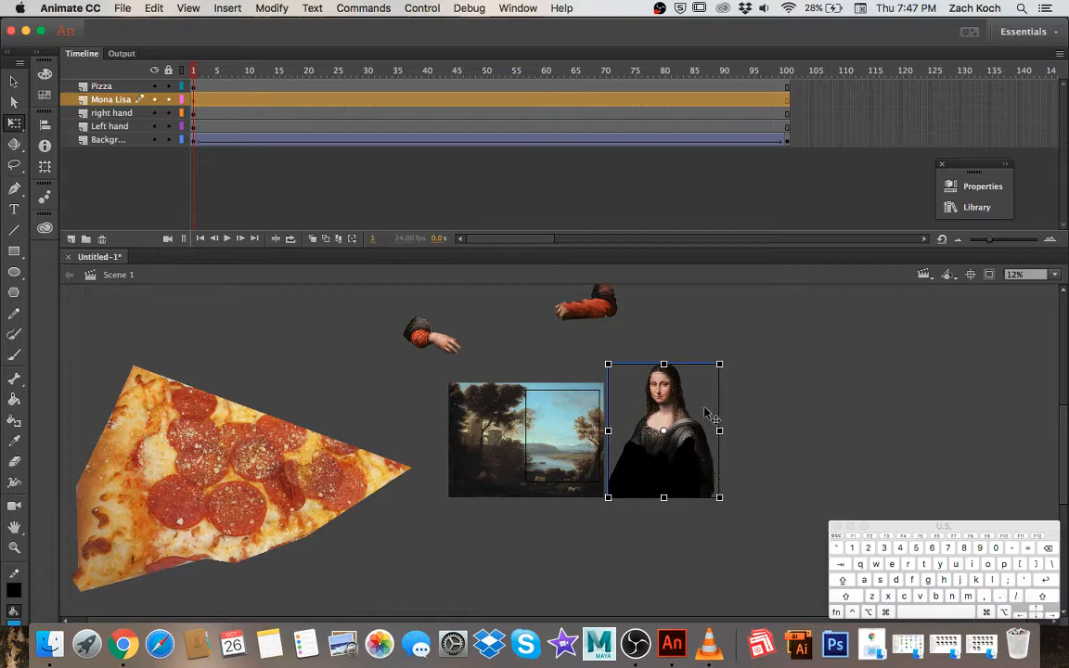
pyautogui.press('shift')
pyautogui.moveTo(720, 364); pyautogui.dragTo(710, 376)
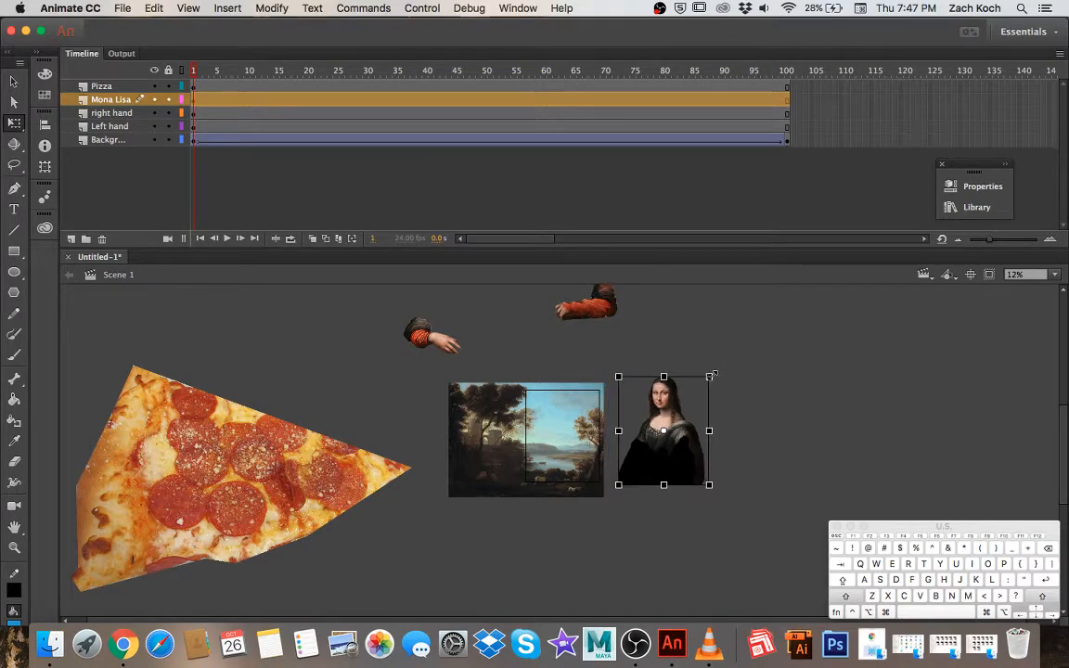
# Place the Mona Lisa over the stage, scale it down proportionally to fit the stage's width, and lower it slightly
pyautogui.press('super+equal')
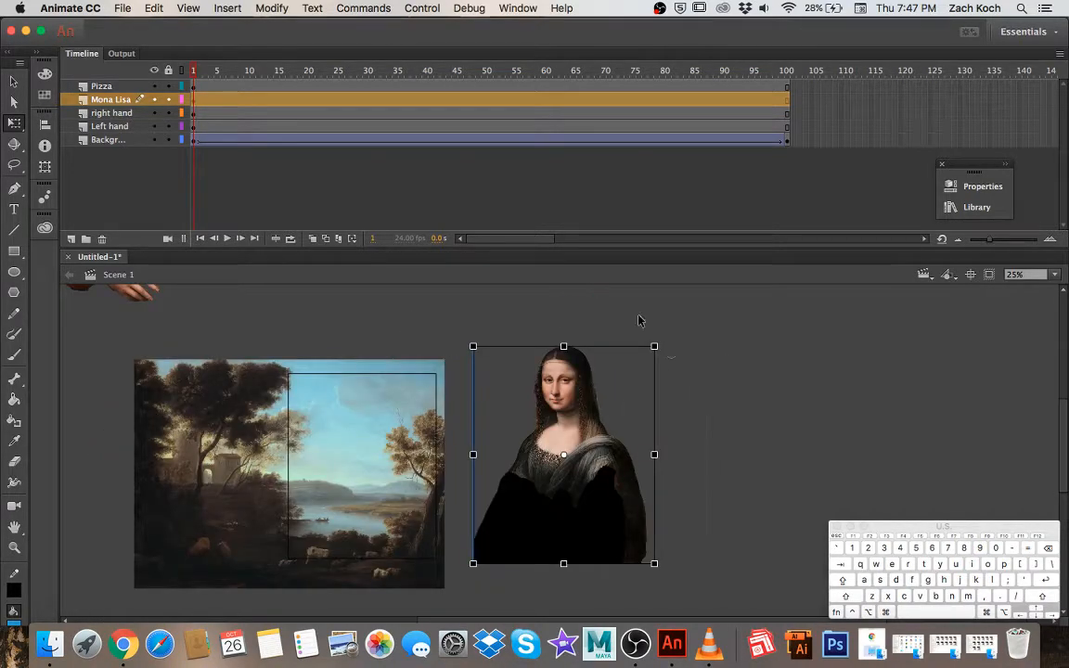
pyautogui.moveTo(548, 438)
pyautogui.mouseDown()
pyautogui.moveTo(349, 455)
pyautogui.moveTo(348, 465)
pyautogui.mouseUp()
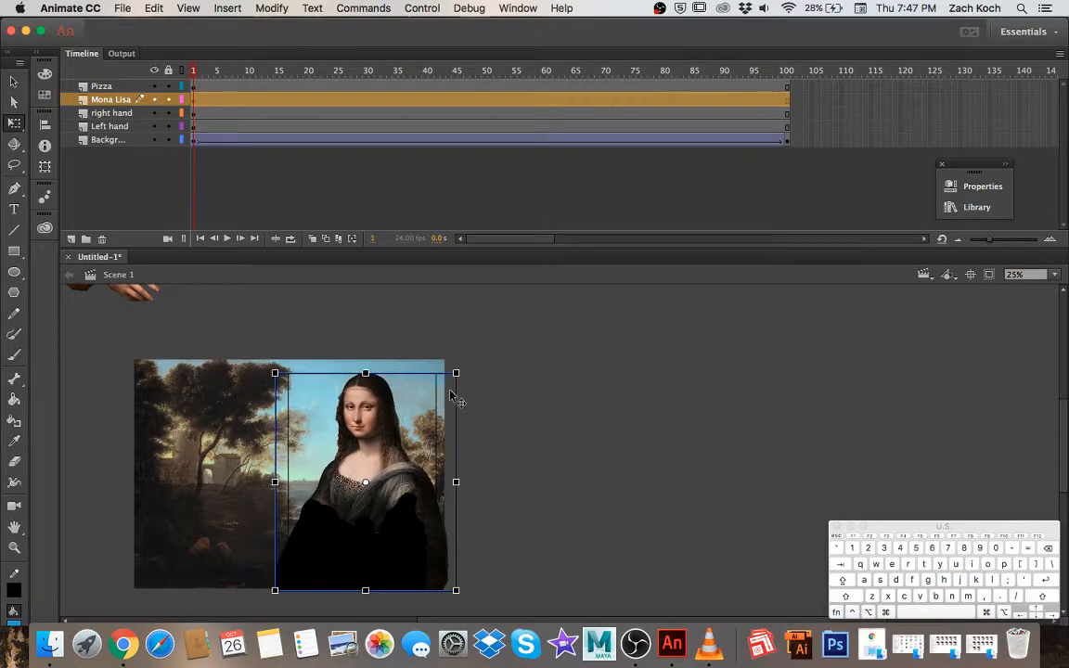
pyautogui.keyDown('shift'); pyautogui.moveTo(456, 373); pyautogui.dragTo(433, 402); pyautogui.keyUp('shift')
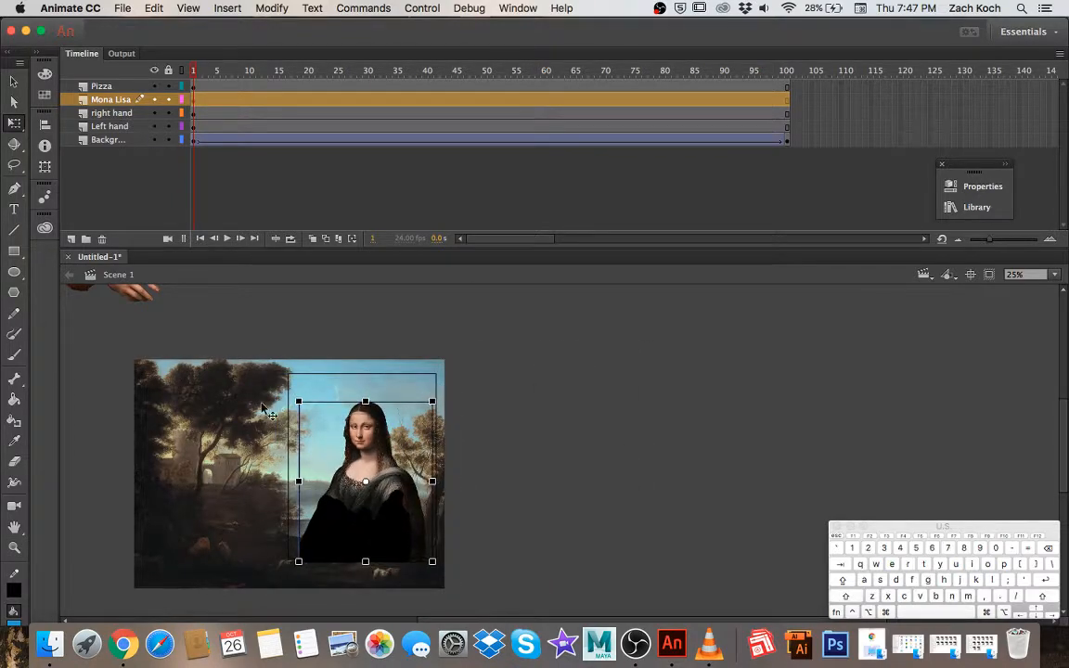
pyautogui.moveTo(371, 503)
pyautogui.mouseDown()
pyautogui.moveTo(379, 521)
pyautogui.moveTo(371, 514)
pyautogui.mouseUp()
pyautogui.scroll(-1, 448, 515)
pyautogui.scroll(1, 445, 506)
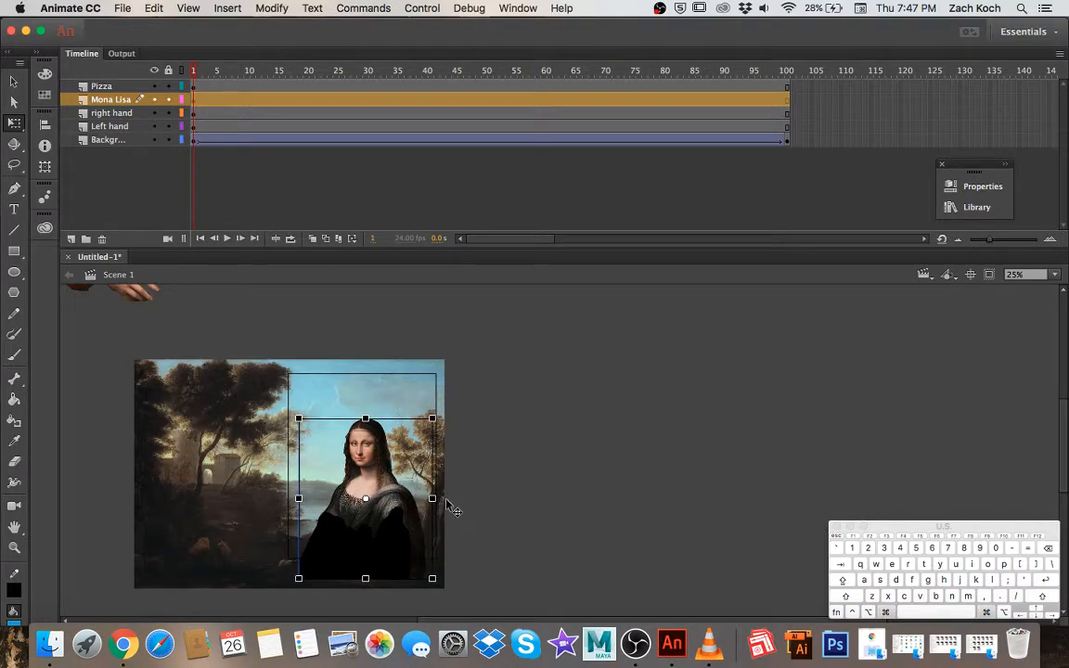
# Display the Background layer as outlines and raise the Mona Lisa until its base meets the stage's lower edge
pyautogui.press('super+=')
pyautogui.scroll(-2, 521, 492)
pyautogui.moveTo(555, 465); pyautogui.dragTo(563, 480)
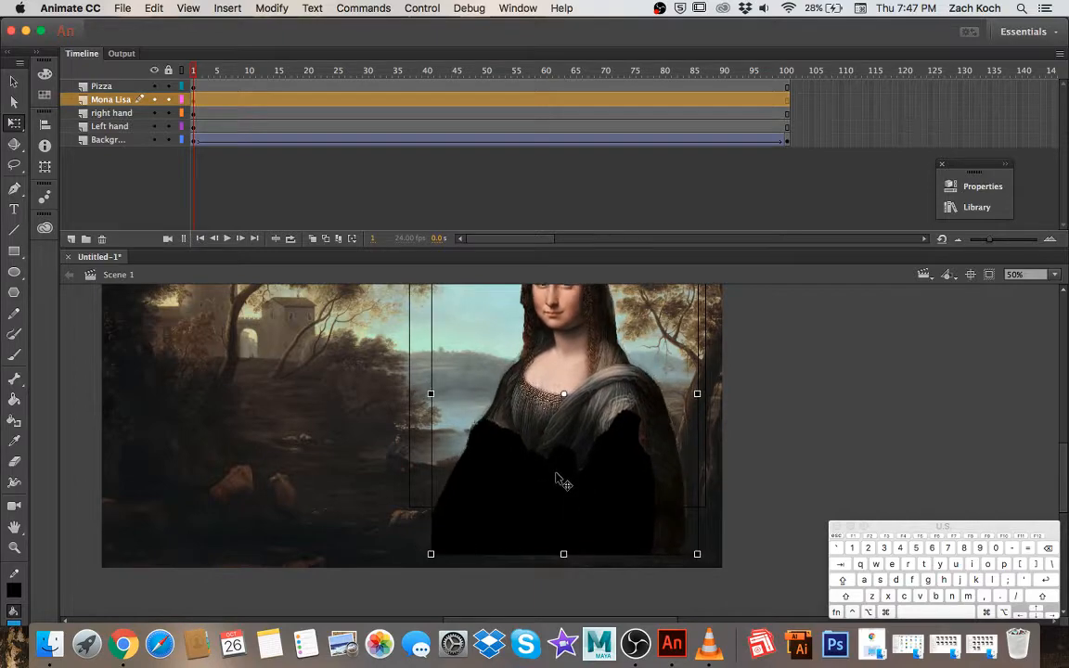
pyautogui.click(182, 140)
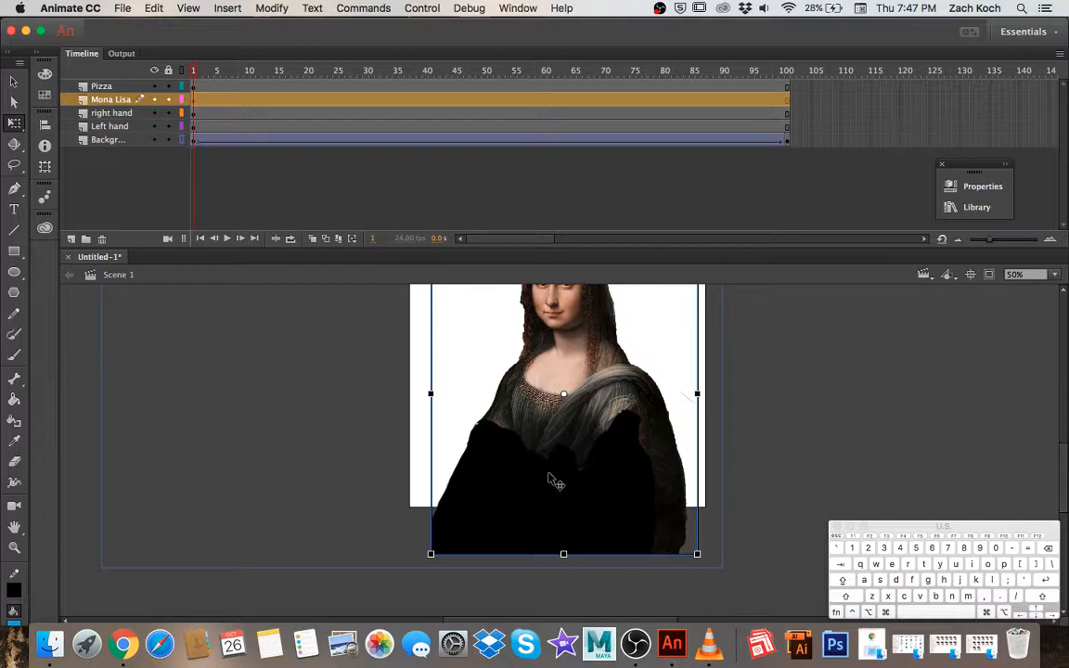
pyautogui.moveTo(494, 432); pyautogui.dragTo(494, 392)
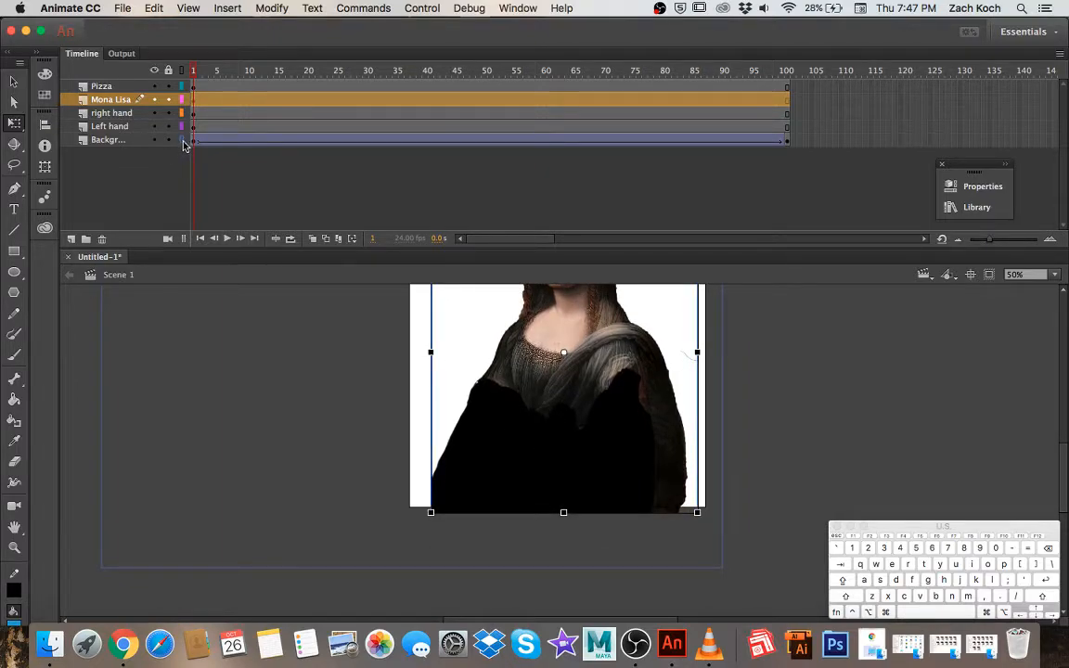
# Return the Background layer from outlines to full display and check the Mona Lisa's placement within the stage frame
pyautogui.click(182, 140)
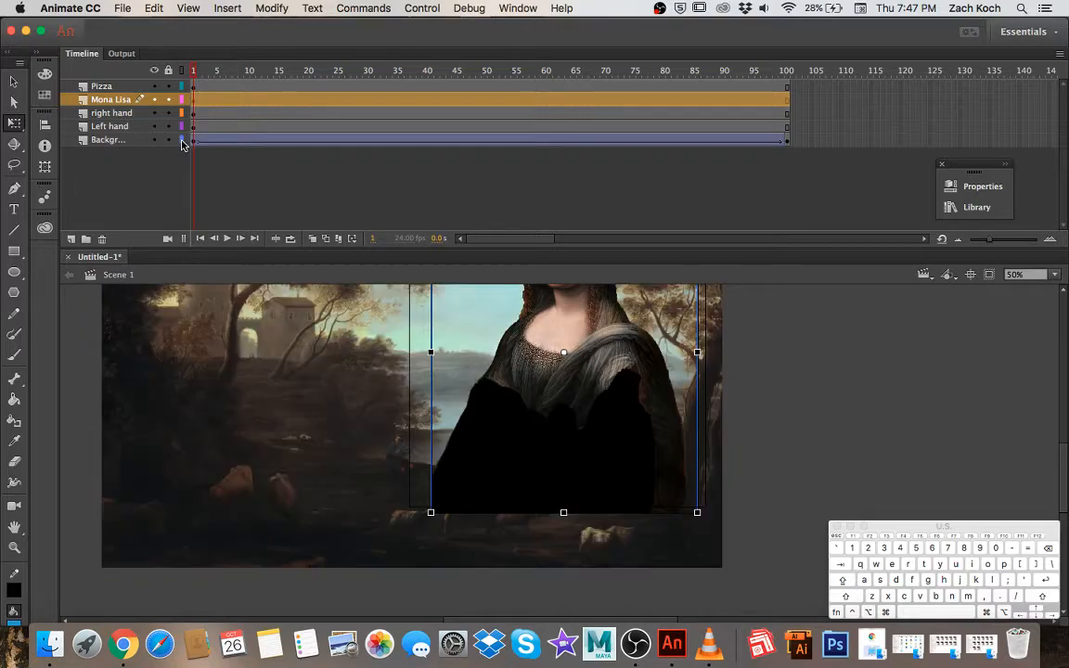
pyautogui.click(182, 140)
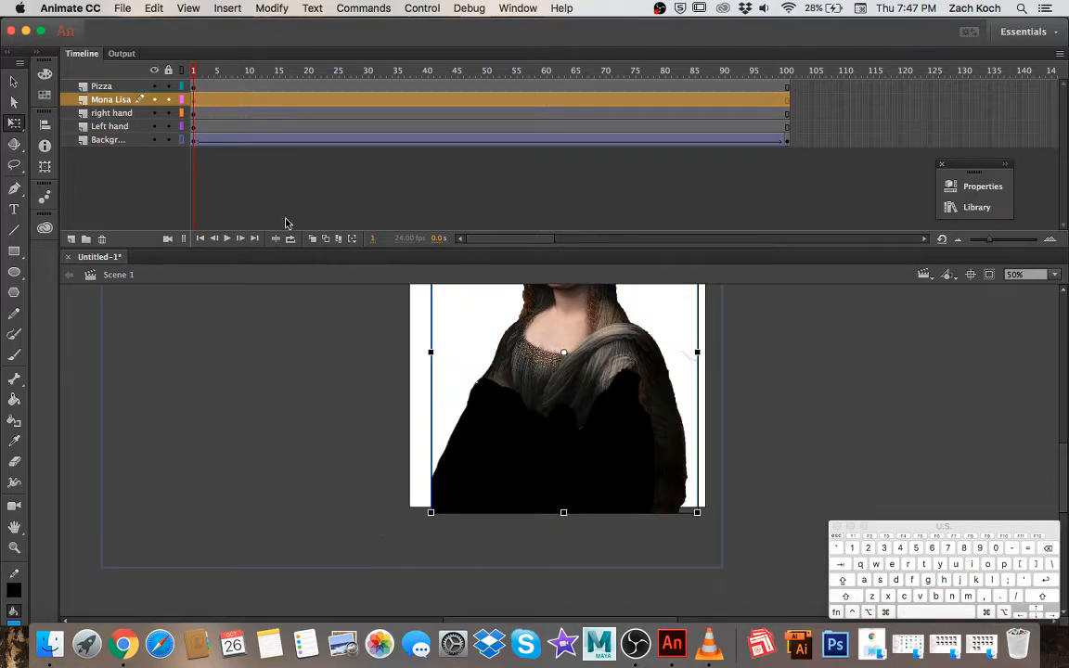
pyautogui.click(182, 141)
pyautogui.scroll(10, 557, 399)
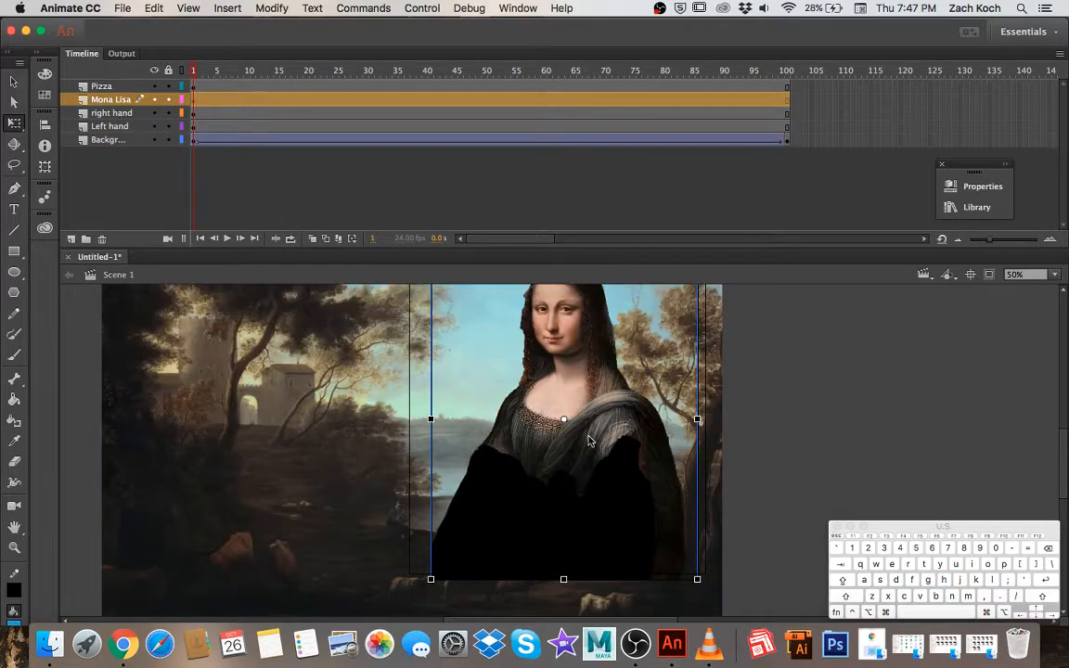
pyautogui.scroll(-3, 611, 404)
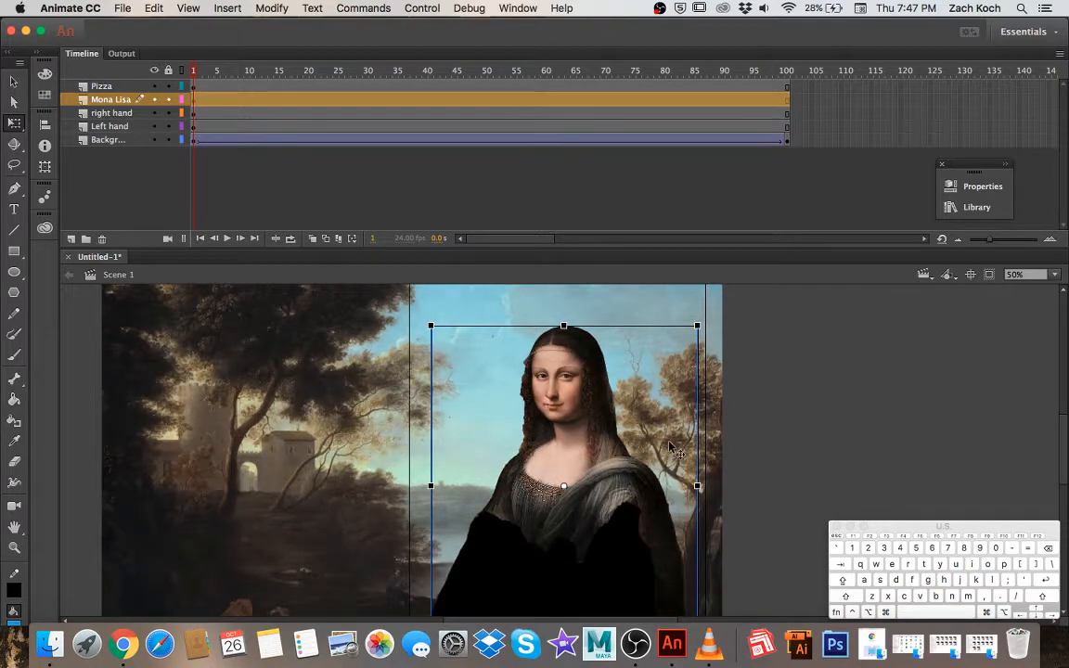
pyautogui.scroll(-3, 675, 450)
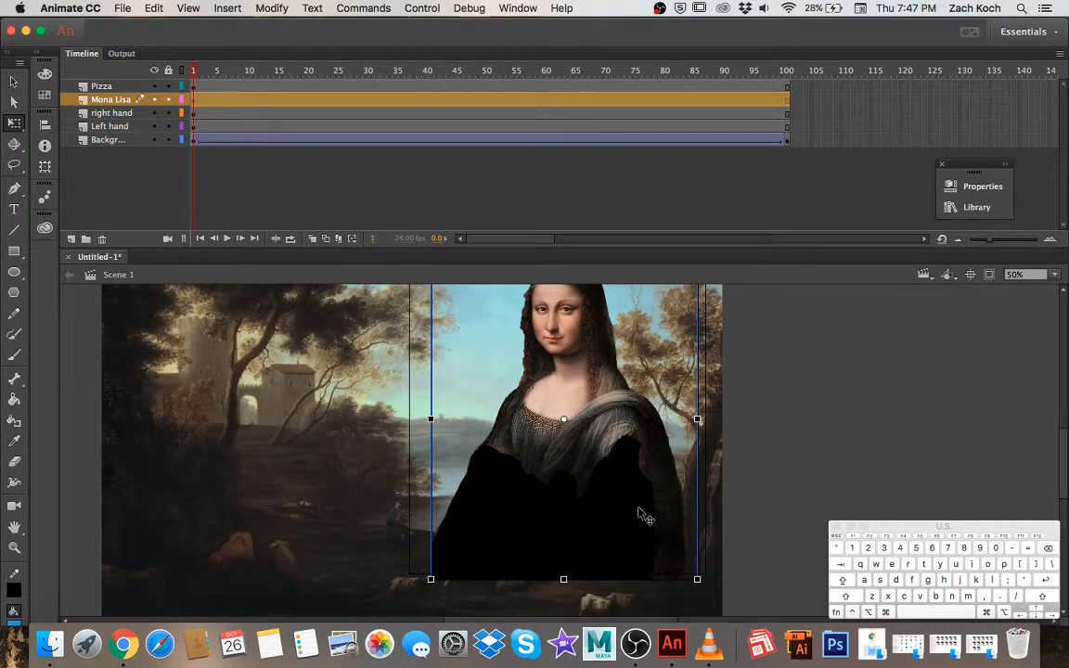
# Nudge the Mona Lisa slightly up and to the left within the stage, then deselect it
pyautogui.press('Up')
pyautogui.press('Up')
pyautogui.press('Up')
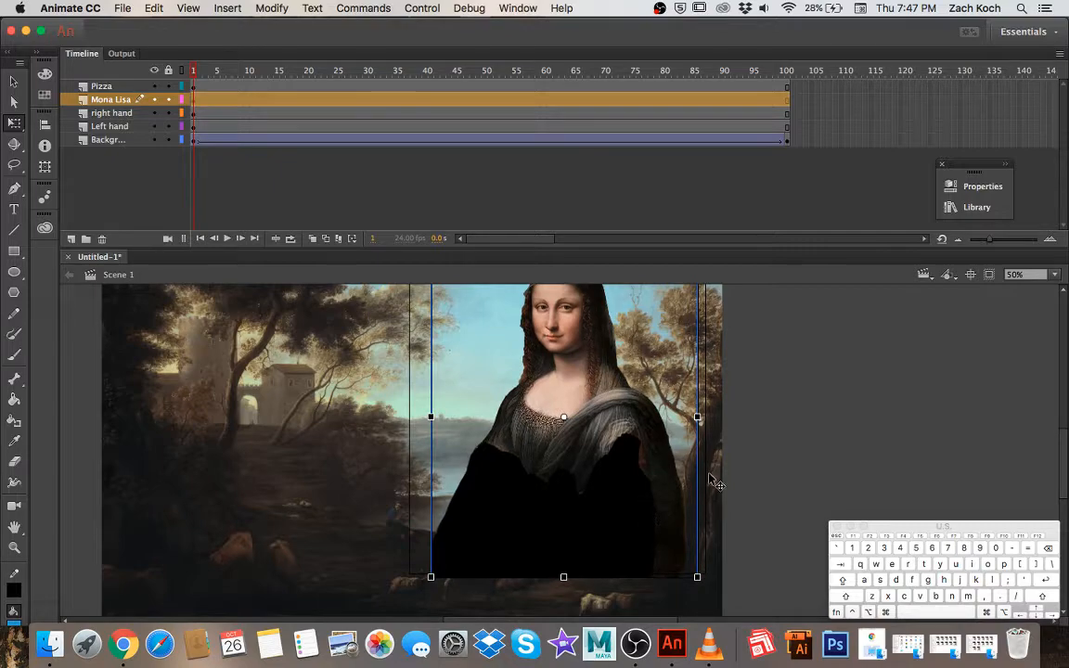
pyautogui.press('Left')
pyautogui.press('Left')
pyautogui.press('Left')
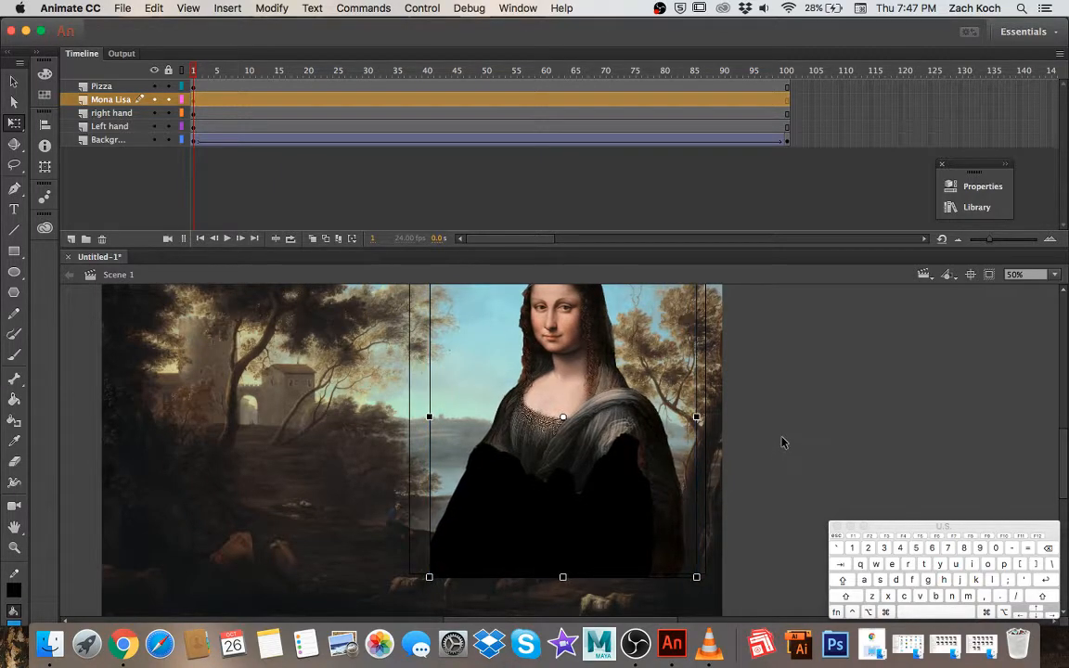
pyautogui.click(782, 443)
pyautogui.scroll(3, 673, 450)
pyautogui.scroll(-1, 673, 450)
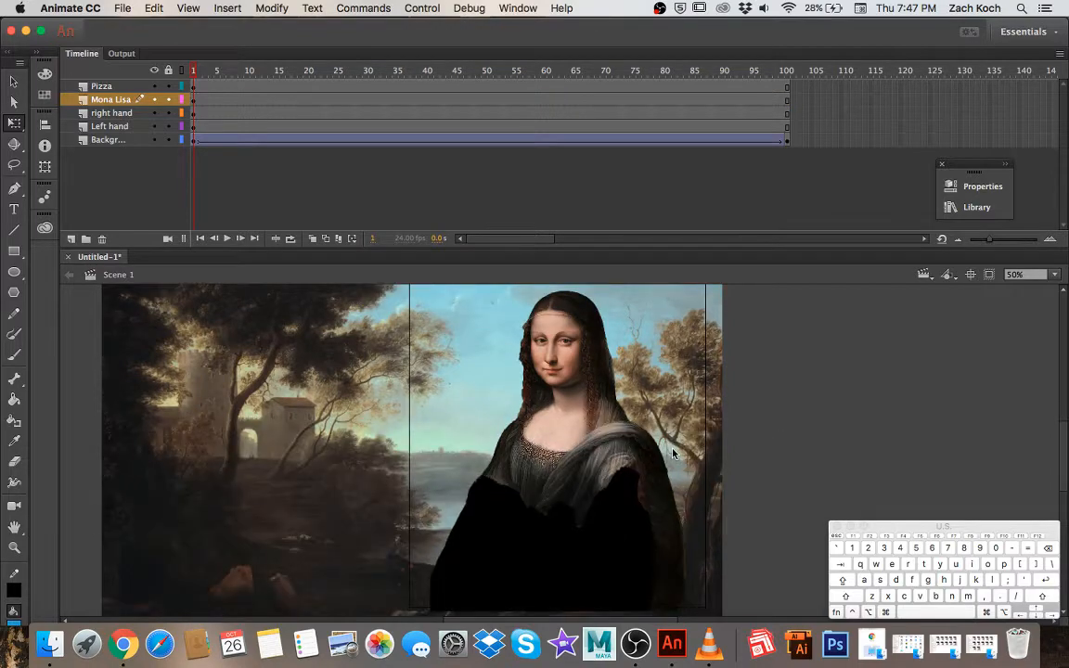
# Bring the right-hand and left-hand cut-outs down onto the two sides of the Mona Lisa
pyautogui.press('super+minus')
pyautogui.scroll(5, 742, 348)
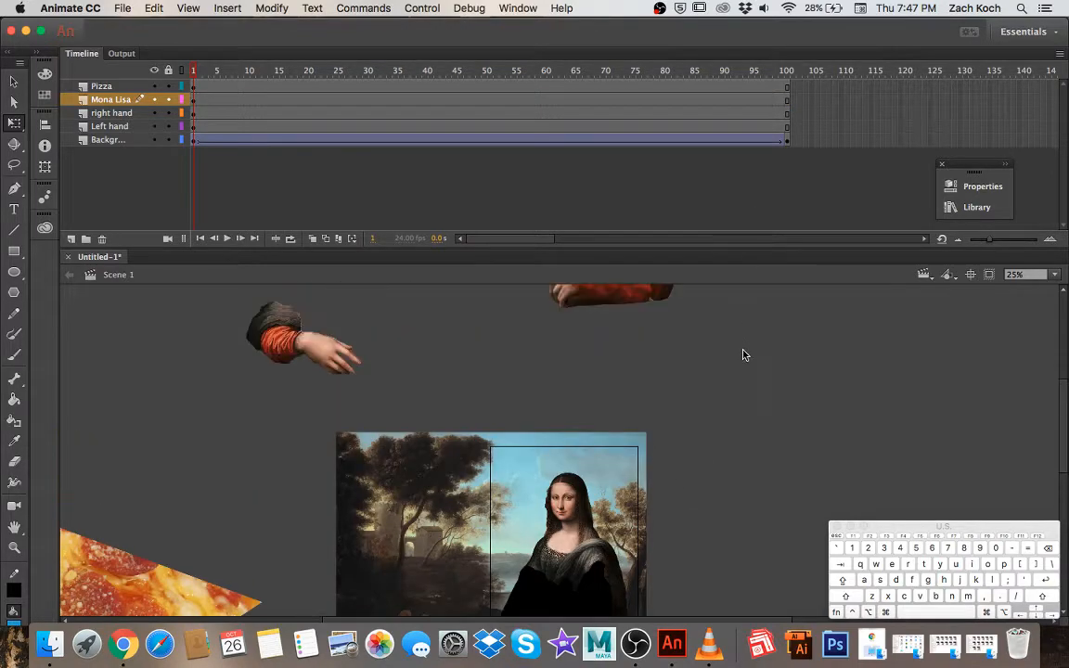
pyautogui.scroll(-1, 733, 358)
pyautogui.scroll(1, 687, 350)
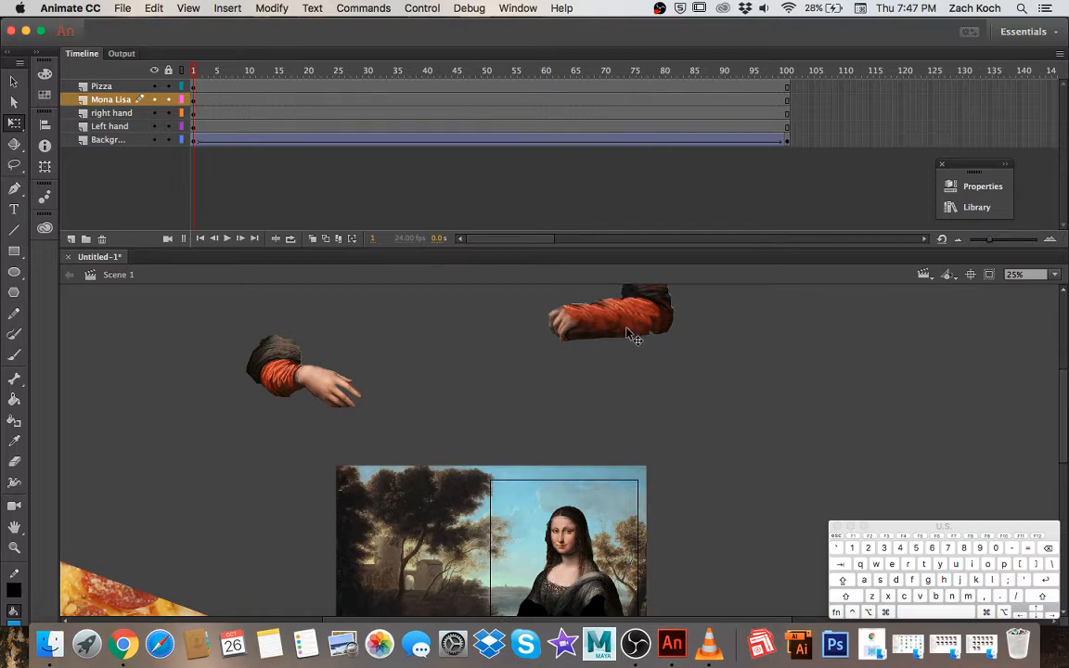
pyautogui.moveTo(634, 338); pyautogui.dragTo(639, 607)
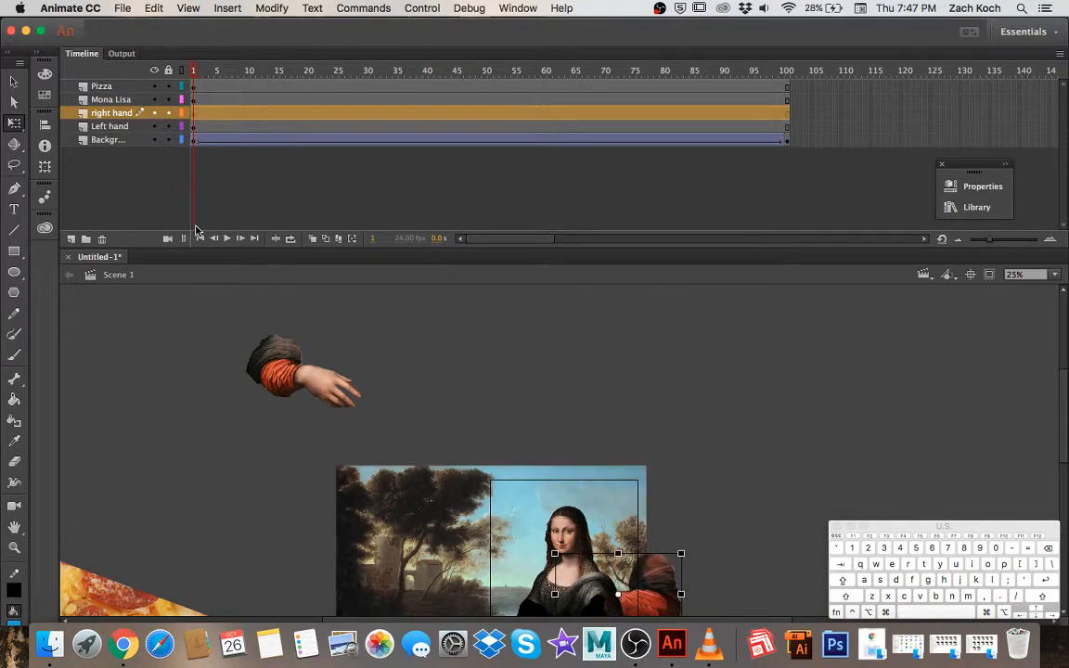
pyautogui.moveTo(278, 361); pyautogui.dragTo(482, 568)
# Reposition both arms lower and closer to the Mona Lisa's body so they meet across her torso
pyautogui.scroll(-2, 558, 404)
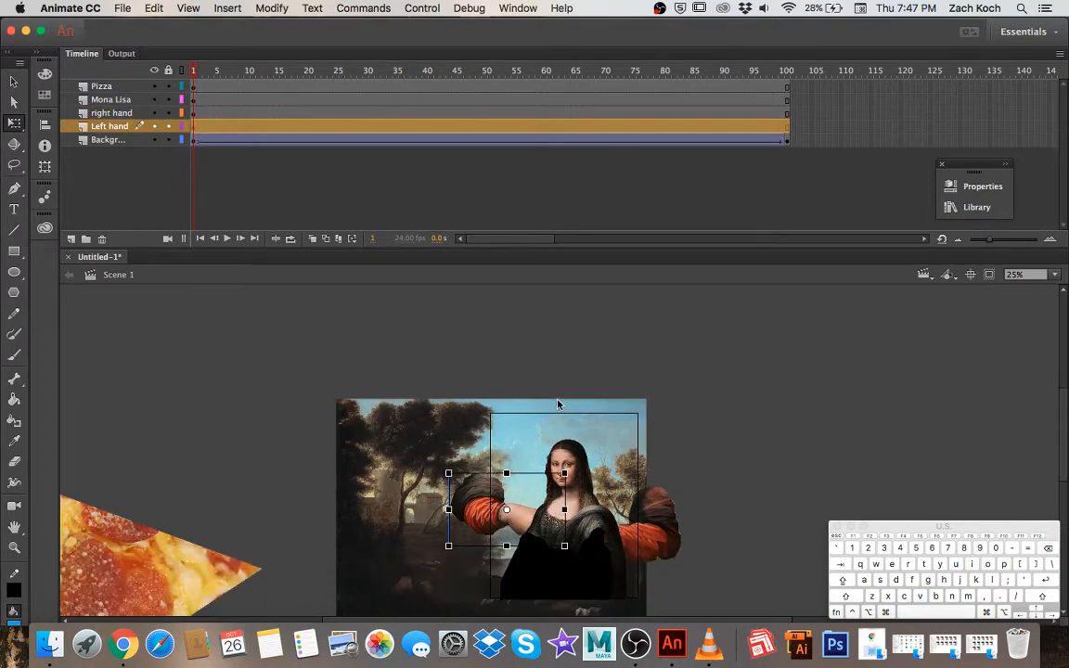
pyautogui.scroll(-2, 557, 405)
pyautogui.moveTo(483, 446); pyautogui.dragTo(506, 483)
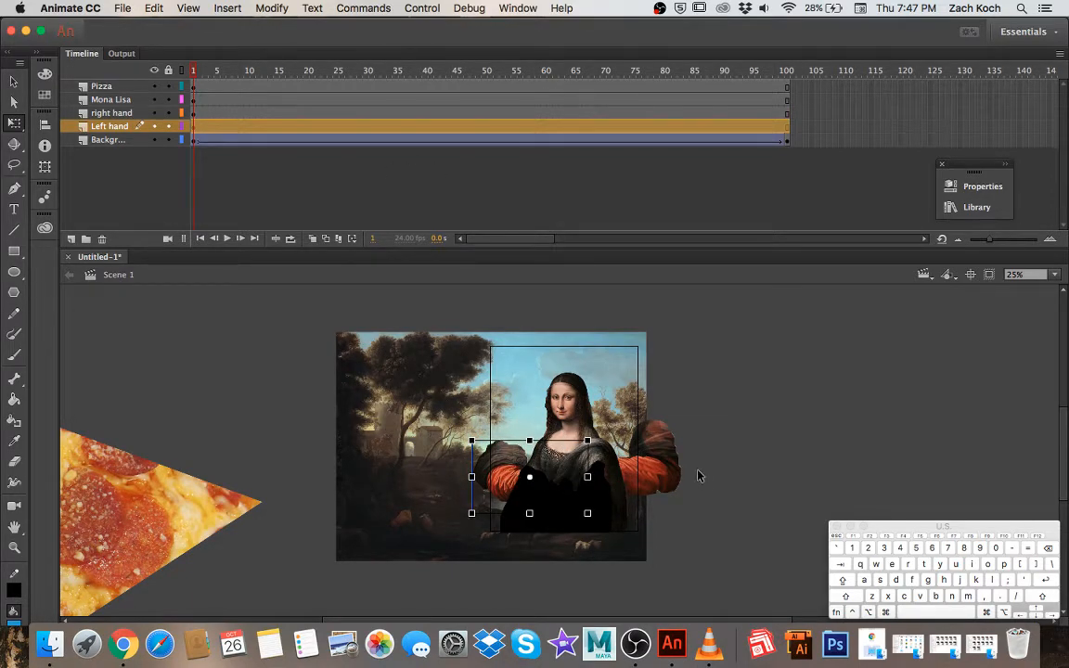
pyautogui.moveTo(671, 471); pyautogui.dragTo(658, 485)
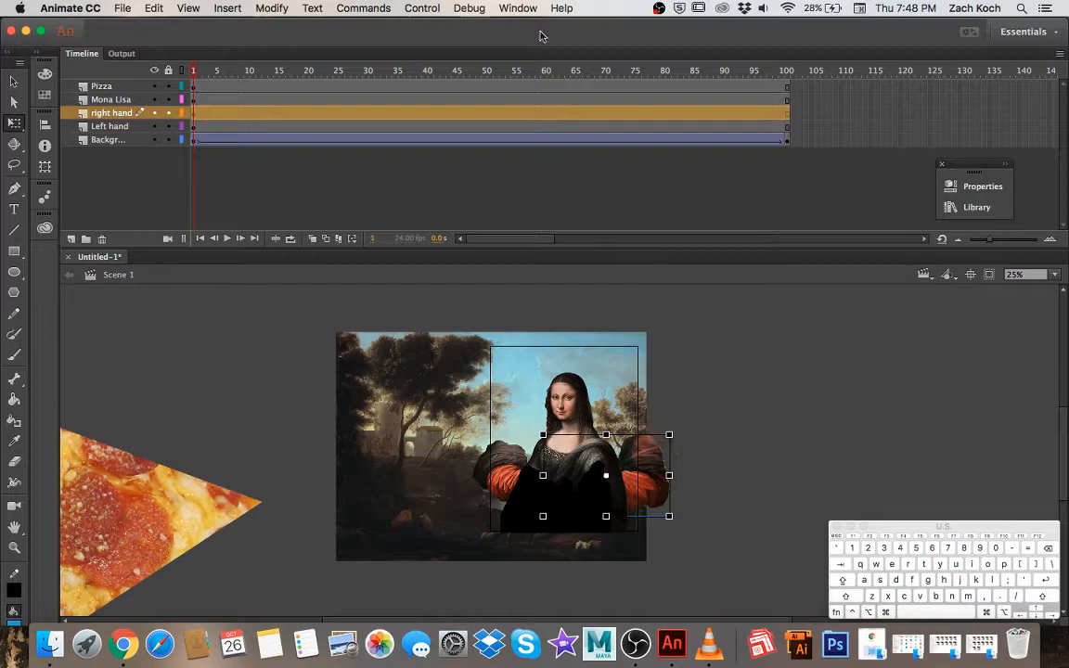
# Reorder the layers so Mona Lisa sits directly above Background and Left hand sits above right hand
pyautogui.click(106, 100)
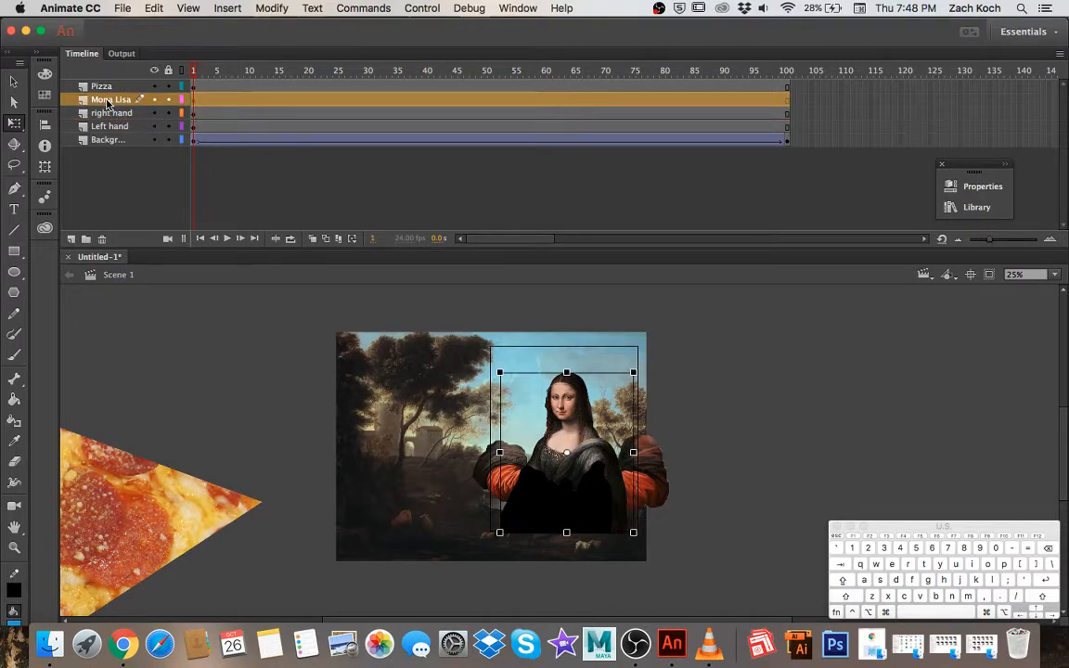
pyautogui.moveTo(106, 104); pyautogui.dragTo(106, 137)
pyautogui.moveTo(106, 140); pyautogui.dragTo(106, 137)
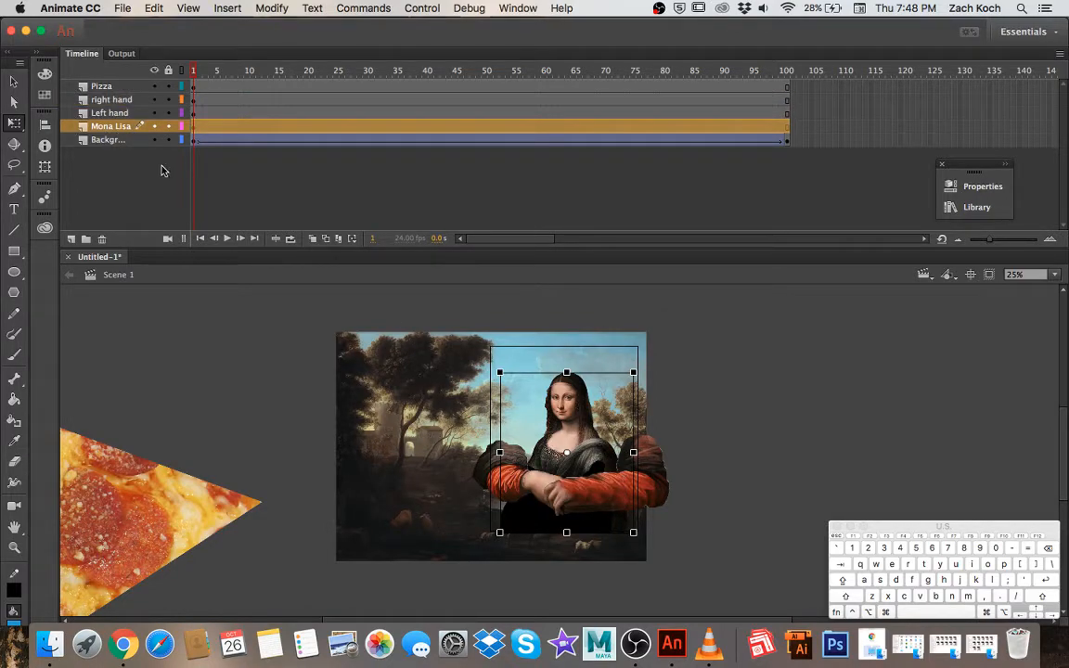
pyautogui.click(111, 114)
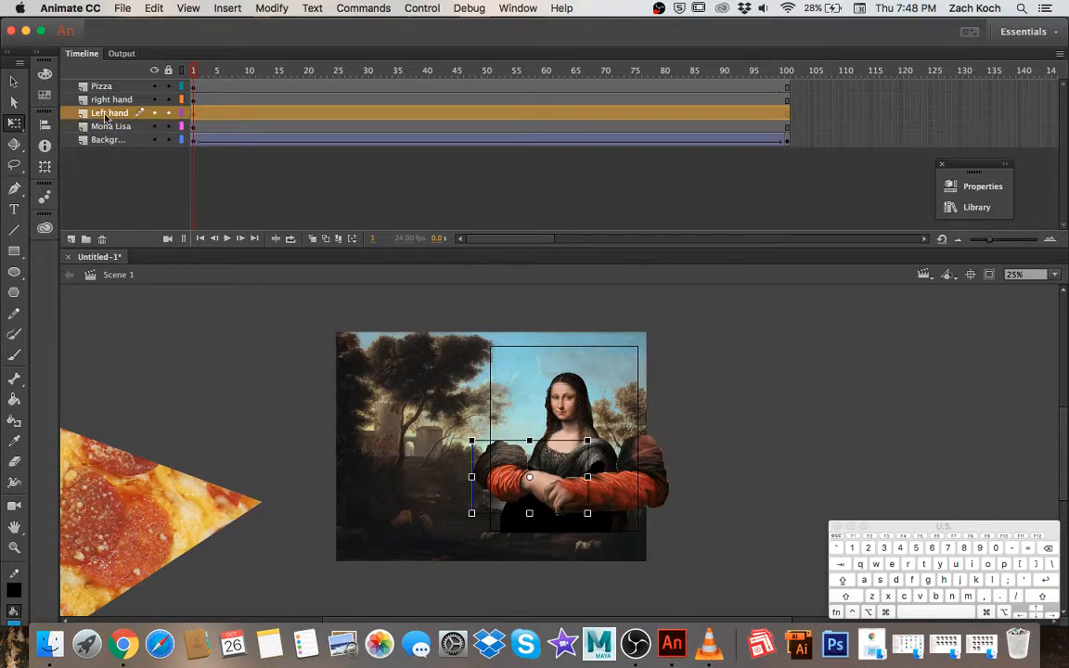
pyautogui.moveTo(106, 117); pyautogui.dragTo(108, 101)
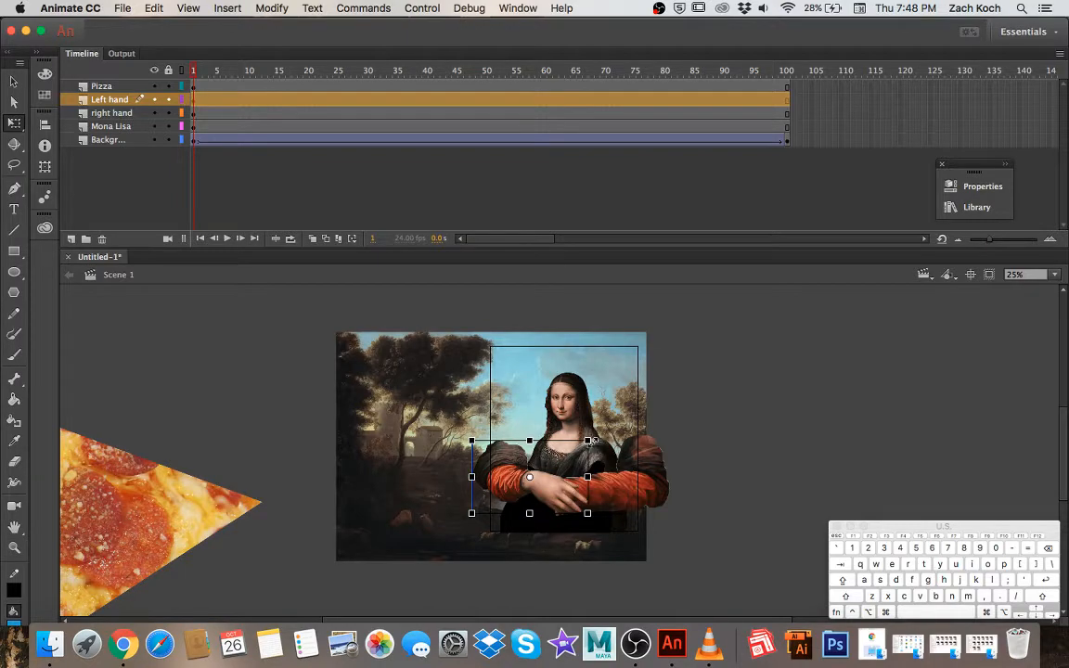
# Shrink the left hand proportionally about its centre and fit it onto the Mona Lisa's sleeve
pyautogui.moveTo(591, 440); pyautogui.dragTo(574, 455)
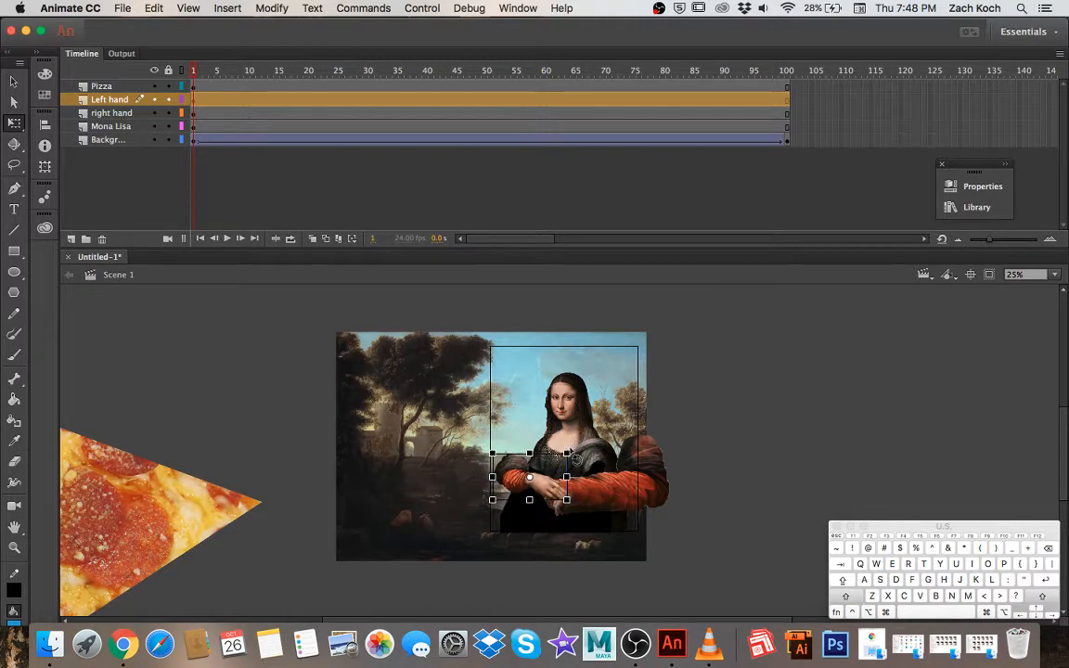
pyautogui.moveTo(531, 490); pyautogui.dragTo(548, 504)
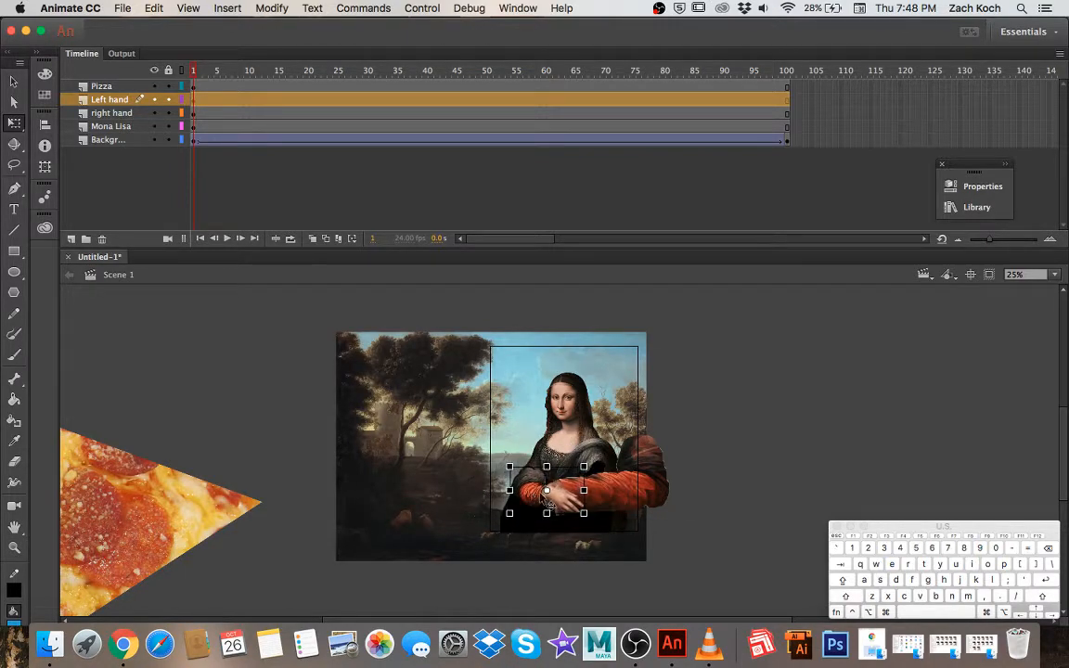
# Shrink the right hand, tilt it slightly counterclockwise, and fit it to the Mona Lisa's other sleeve beneath the left hand
pyautogui.click(575, 445)
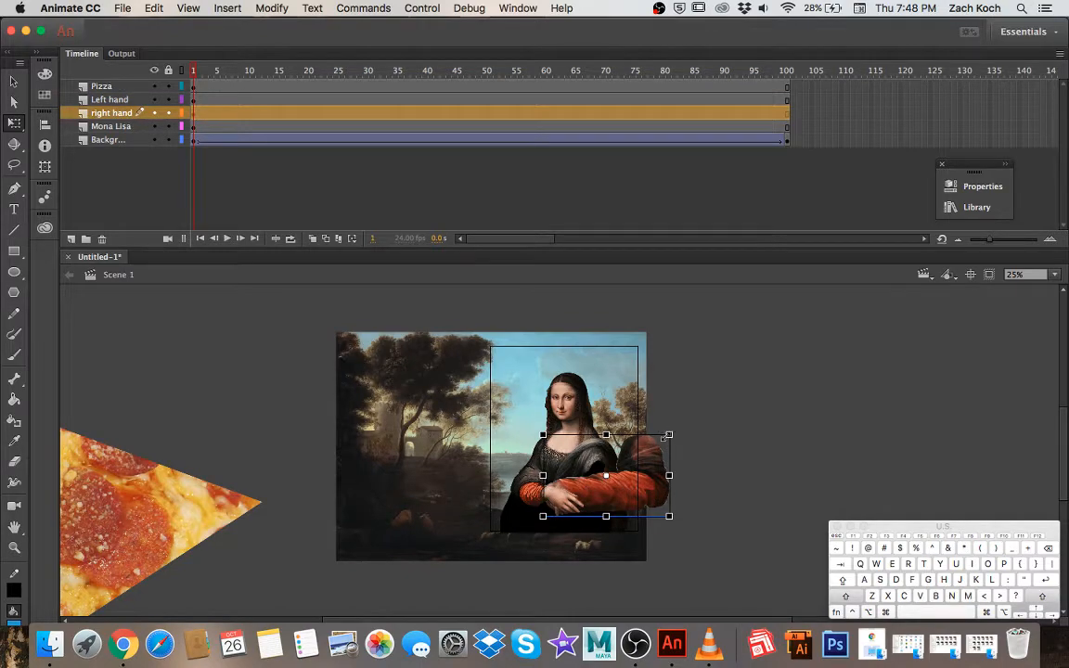
pyautogui.moveTo(664, 438); pyautogui.dragTo(618, 493)
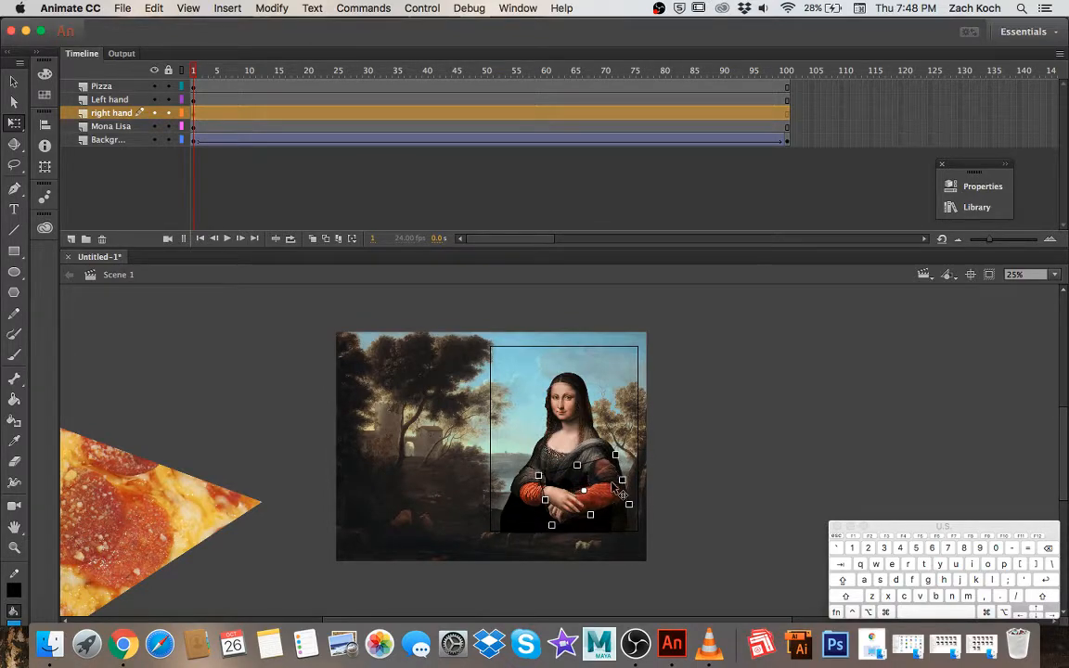
pyautogui.press('Right')
pyautogui.press('Right')
pyautogui.press('Right')
pyautogui.press('Right')
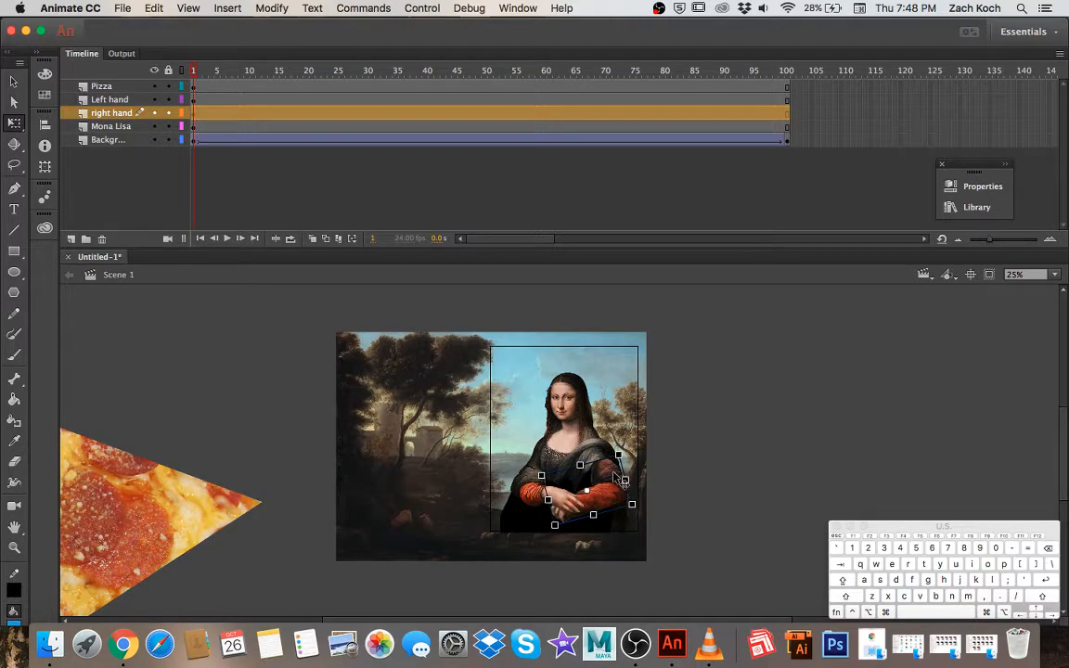
# Nudge the right hand down slightly so it sits better on the Mona Lisa's sleeve
pyautogui.press('Down')
pyautogui.press('Down')
pyautogui.press('Down')
pyautogui.press('Down')
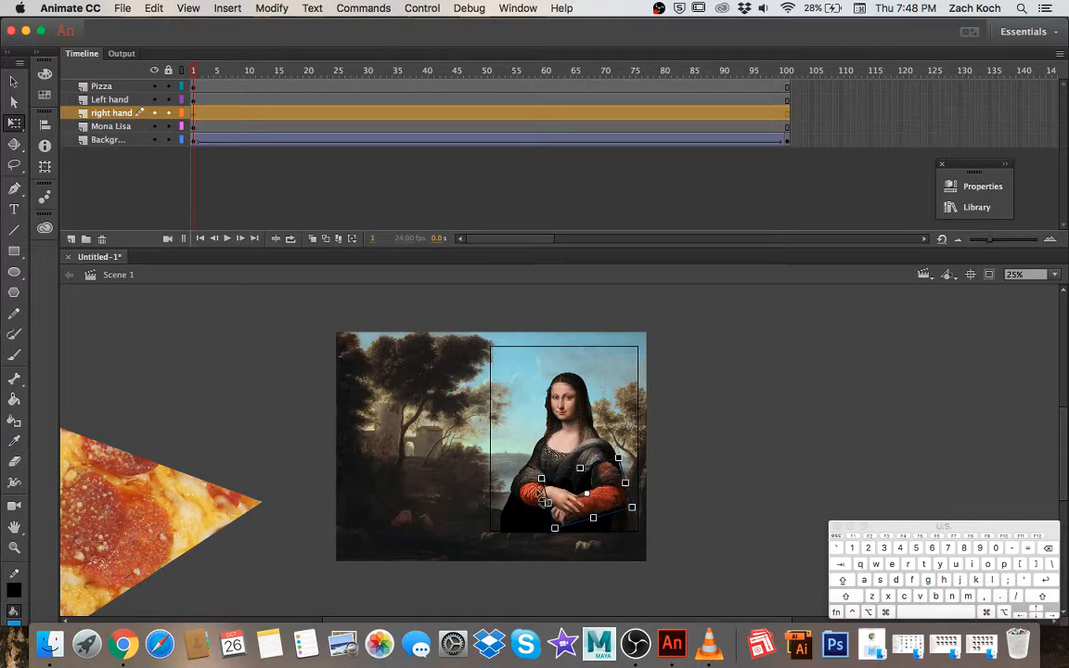
# Shorten the timeline area to enlarge the stage, and inspect how the hands fit the figure at the start of the animation
pyautogui.click(546, 501)
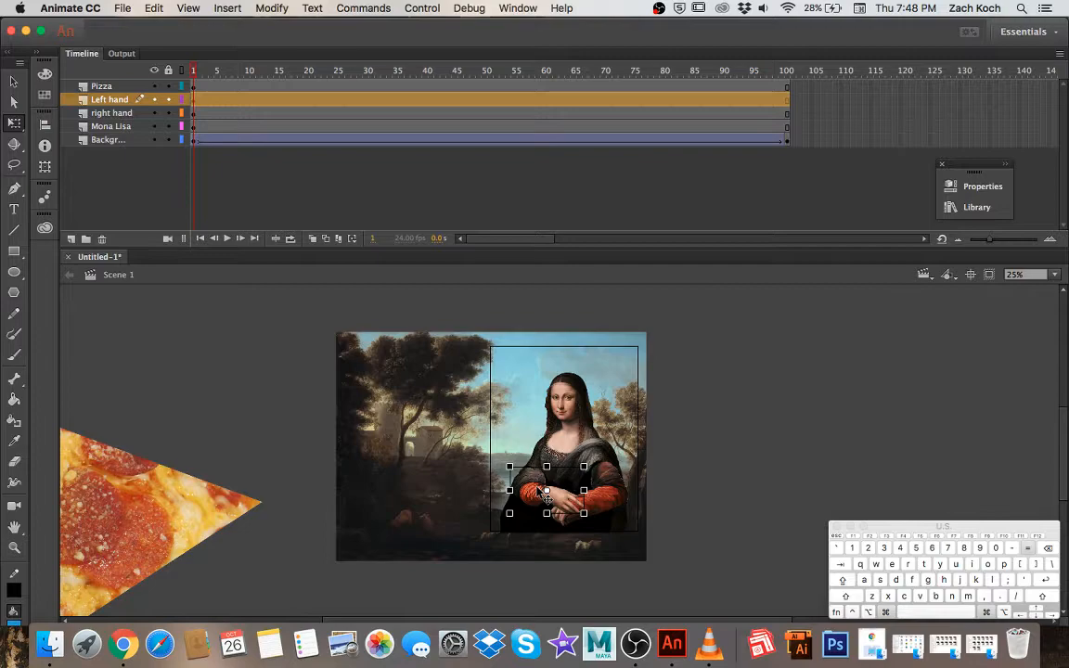
pyautogui.press('super+equal')
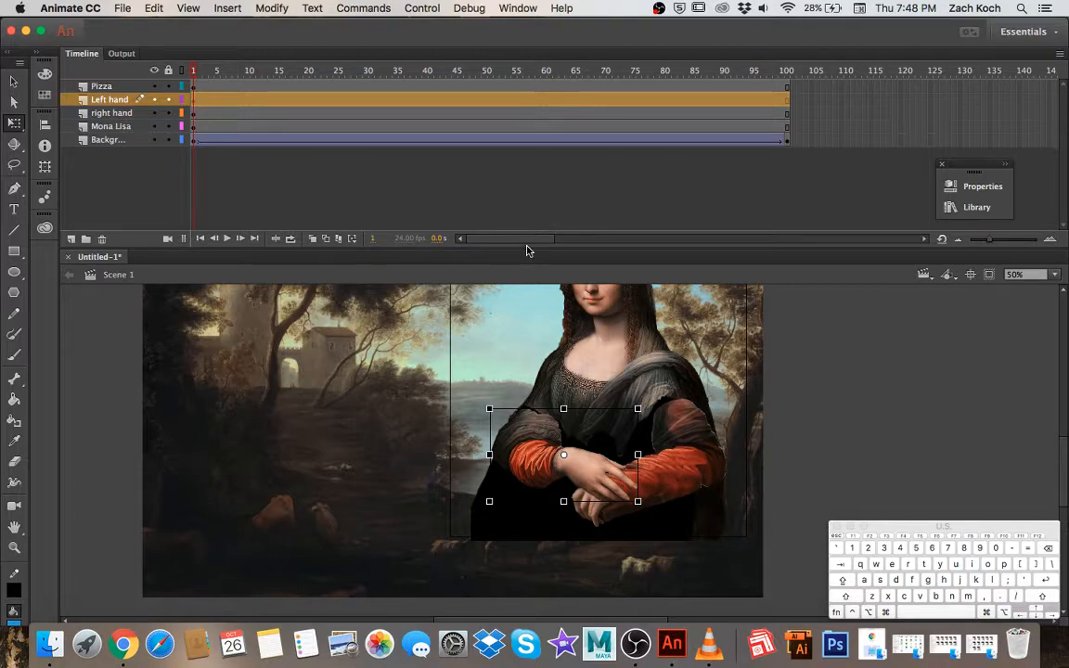
pyautogui.moveTo(526, 249); pyautogui.dragTo(526, 188)
pyautogui.scroll(3, 594, 429)
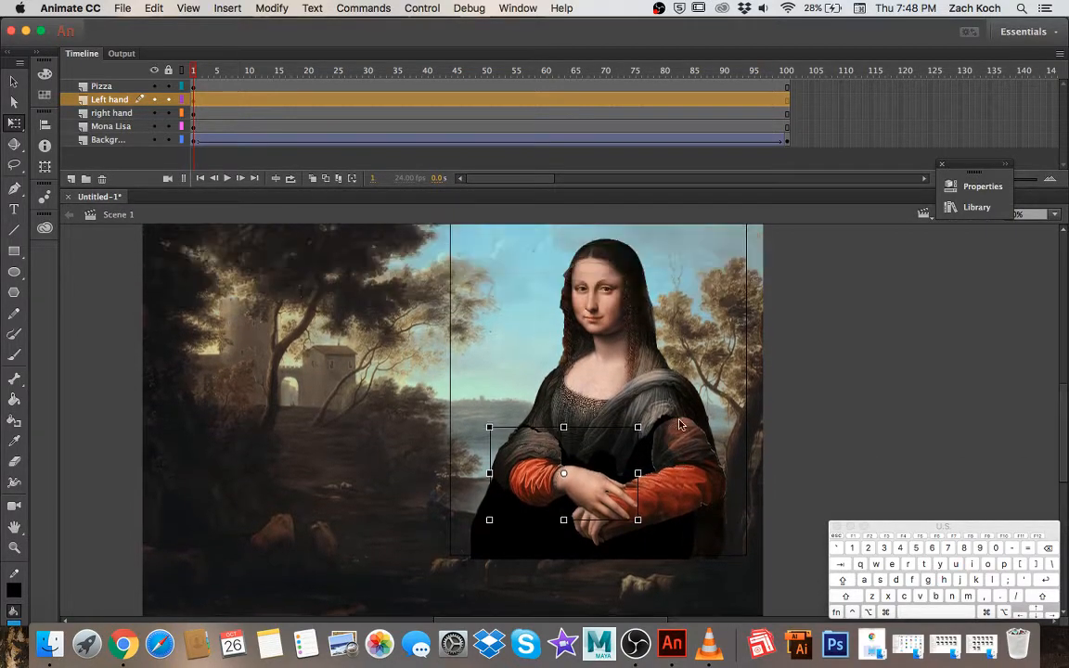
pyautogui.click(786, 397)
pyautogui.scroll(3, 753, 367)
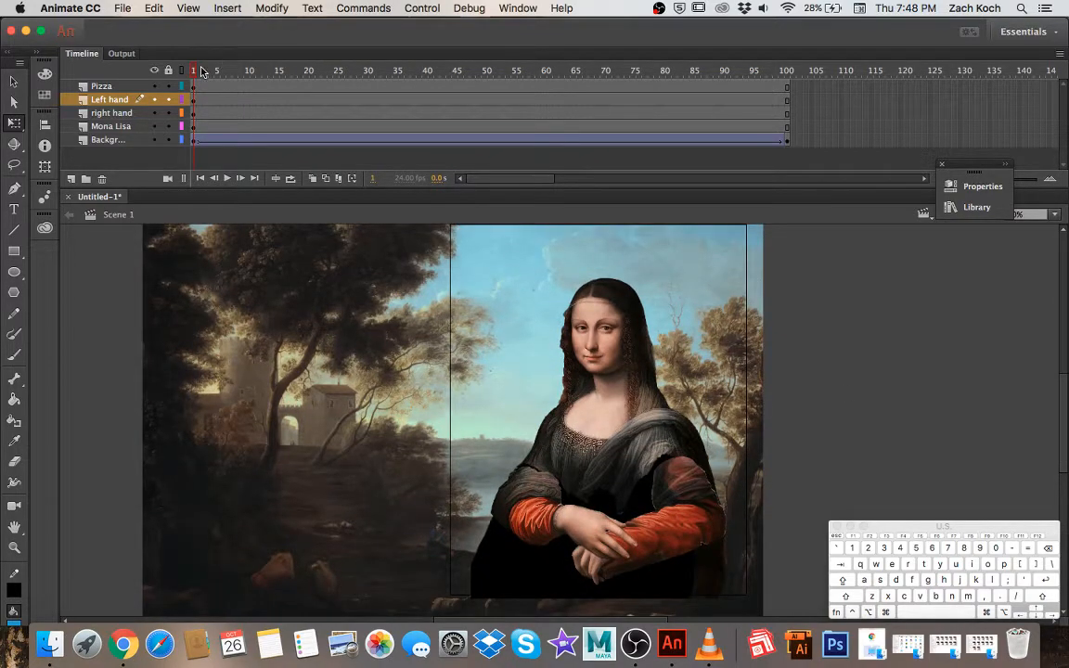
pyautogui.moveTo(195, 74); pyautogui.dragTo(137, 140)
pyautogui.press('super+minus')
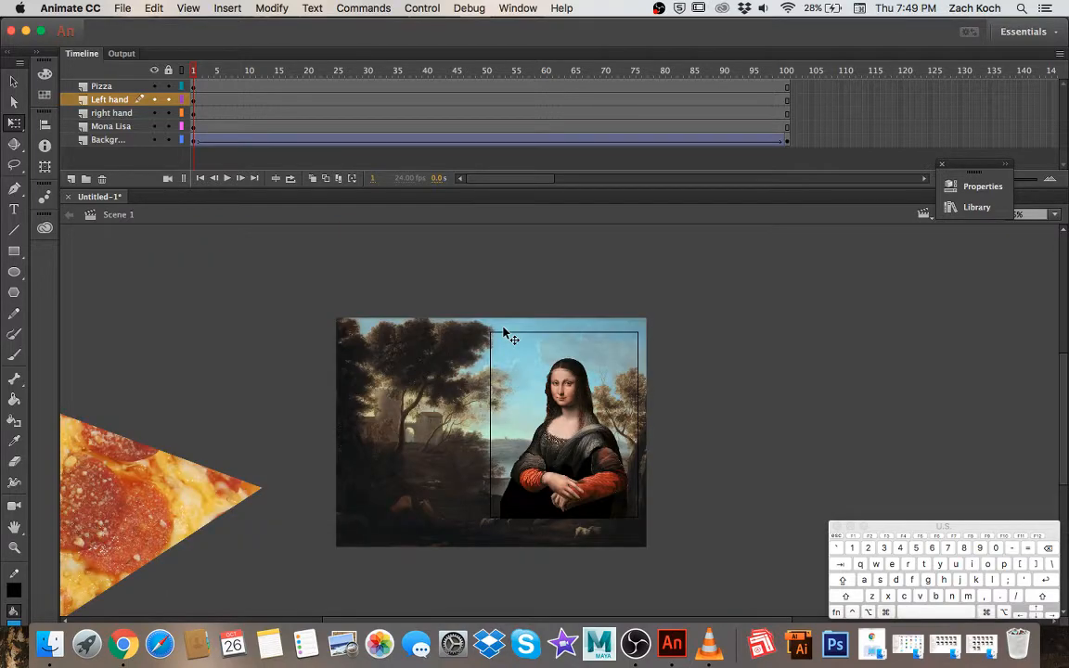
# Bring the pizza slice from outside the stage onto the landscape and scale it down proportionally to a small fraction of its size
pyautogui.click(176, 501)
pyautogui.moveTo(138, 503); pyautogui.dragTo(694, 429)
pyautogui.press('super+minus')
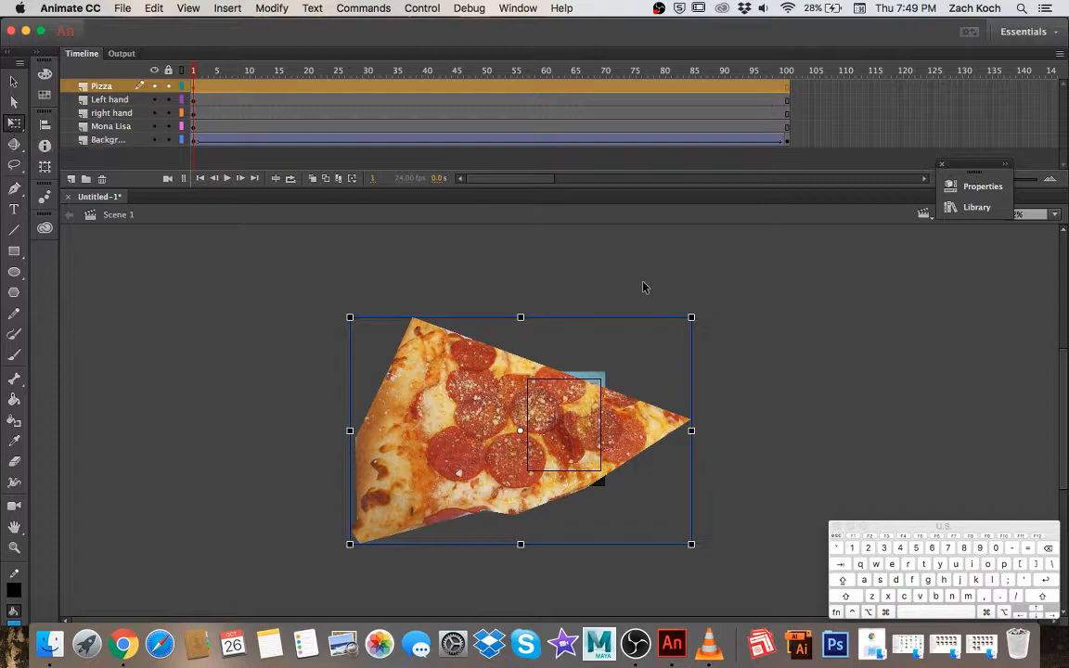
pyautogui.press('shift')
pyautogui.moveTo(691, 318); pyautogui.dragTo(541, 394)
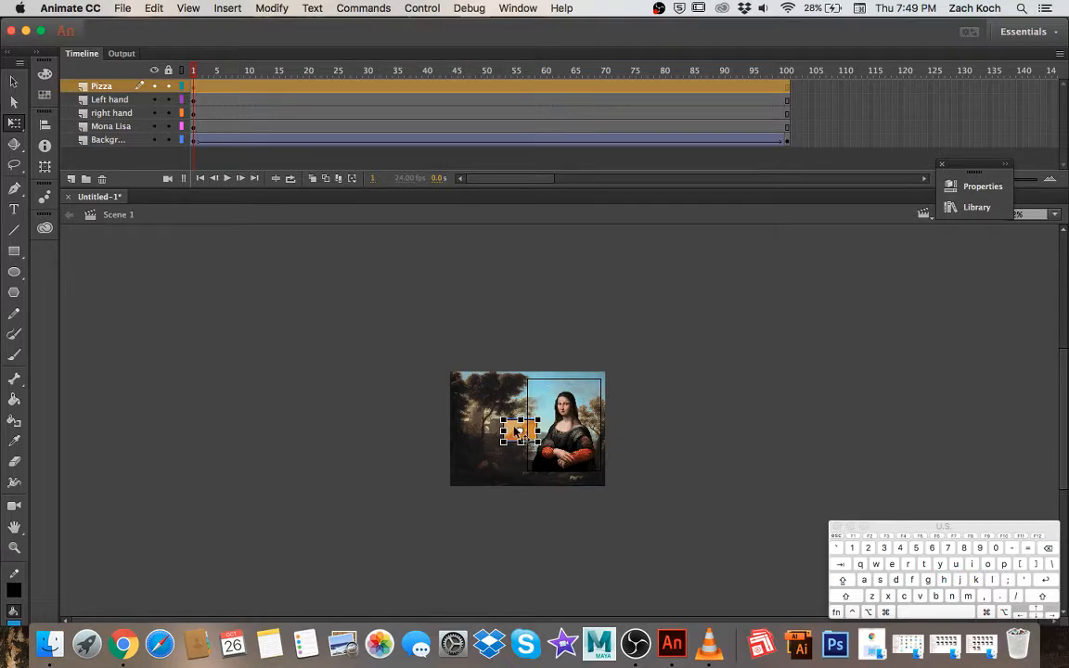
pyautogui.scroll(10, 517, 431)
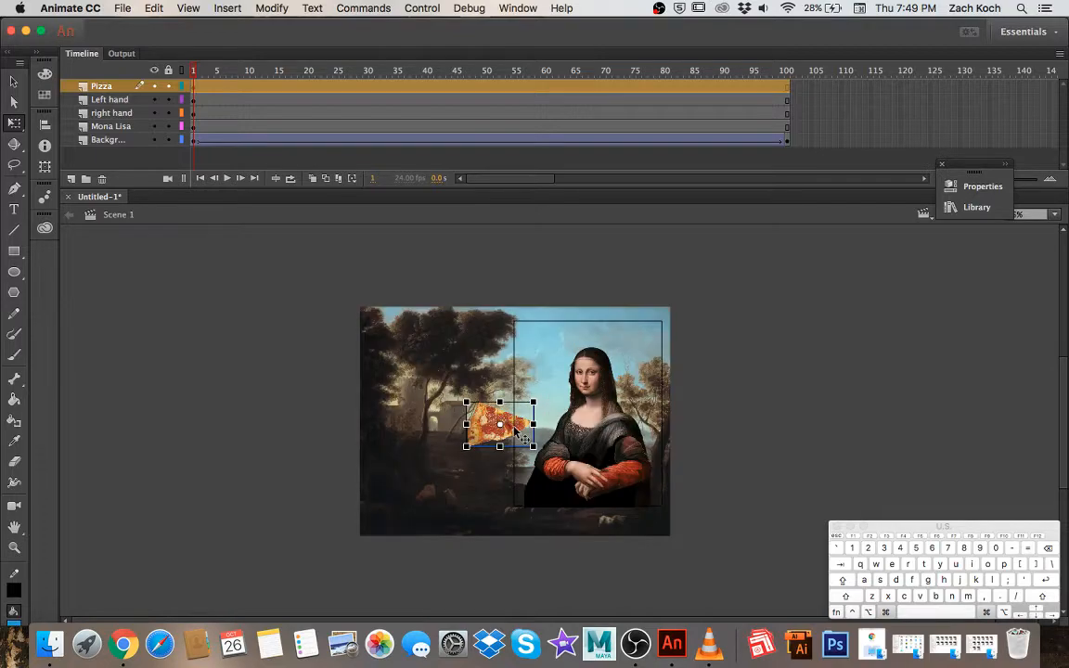
pyautogui.scroll(-5, 516, 431)
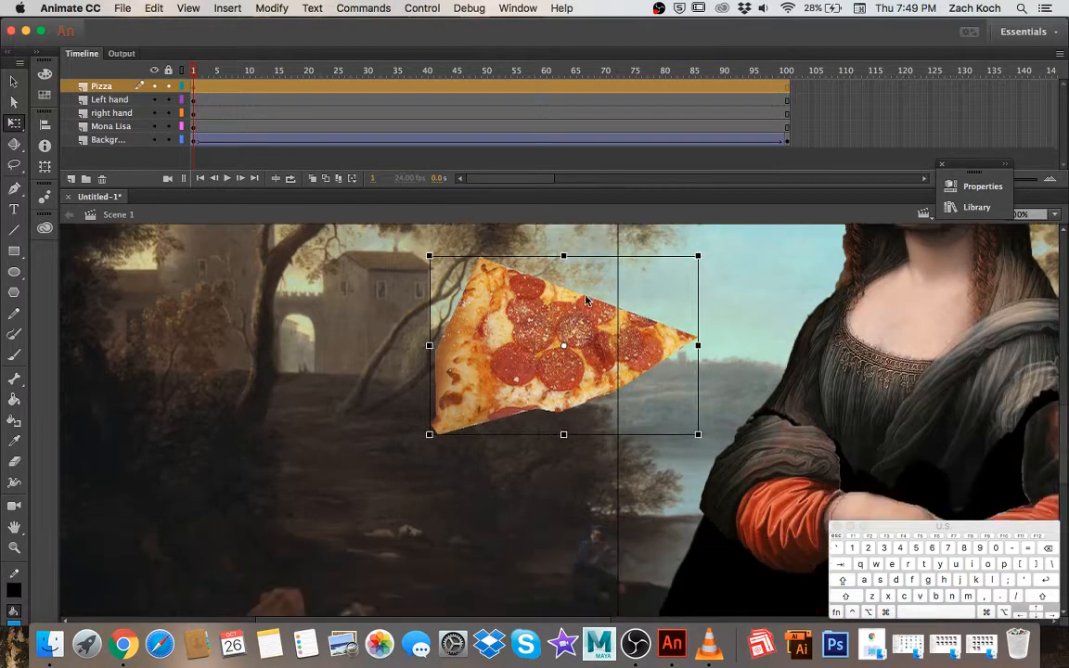
# Shrink the pizza slice further, place it over the Mona Lisa's hands, and rotate it counterclockwise so its tip points up
pyautogui.moveTo(698, 396); pyautogui.dragTo(648, 369)
pyautogui.moveTo(497, 320); pyautogui.dragTo(850, 492)
pyautogui.press('super+minus')
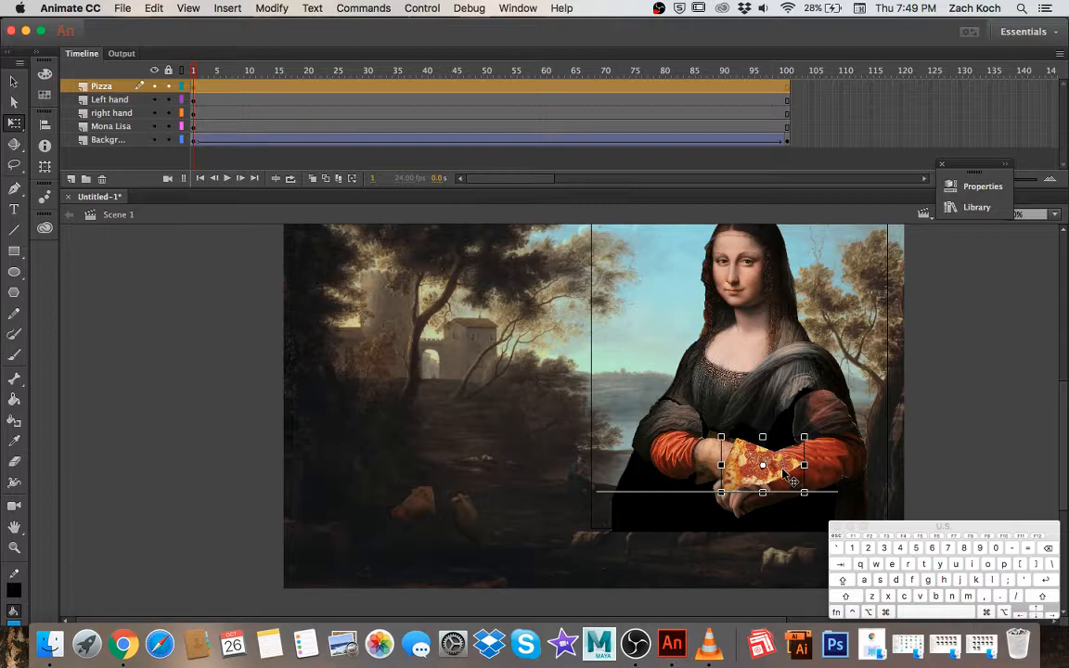
pyautogui.moveTo(791, 427); pyautogui.dragTo(748, 418)
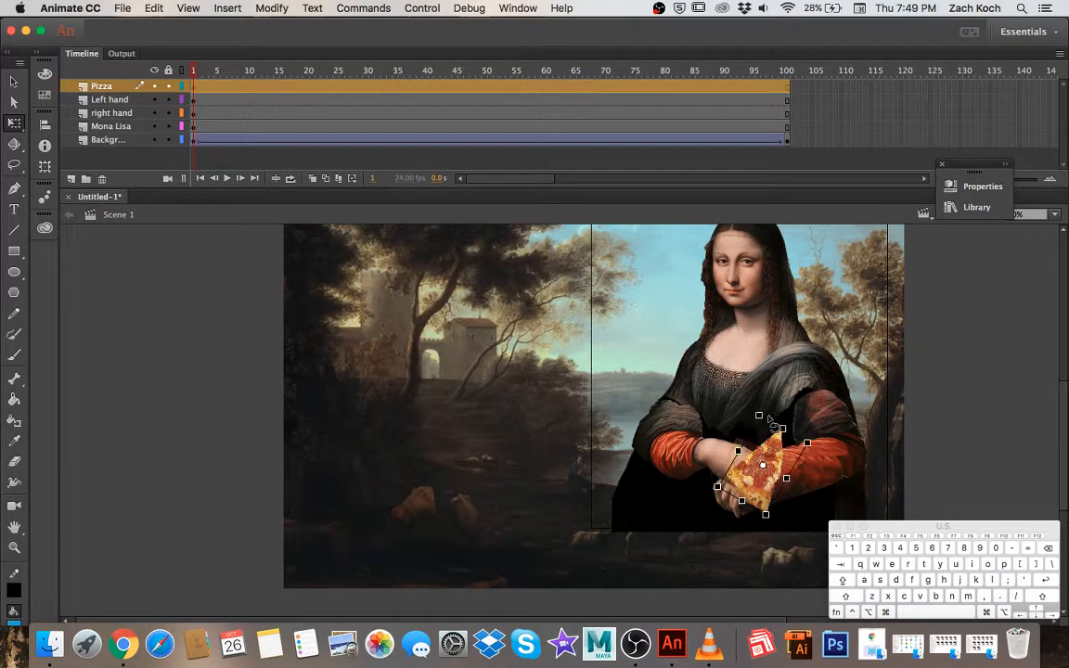
pyautogui.moveTo(769, 498); pyautogui.dragTo(769, 492)
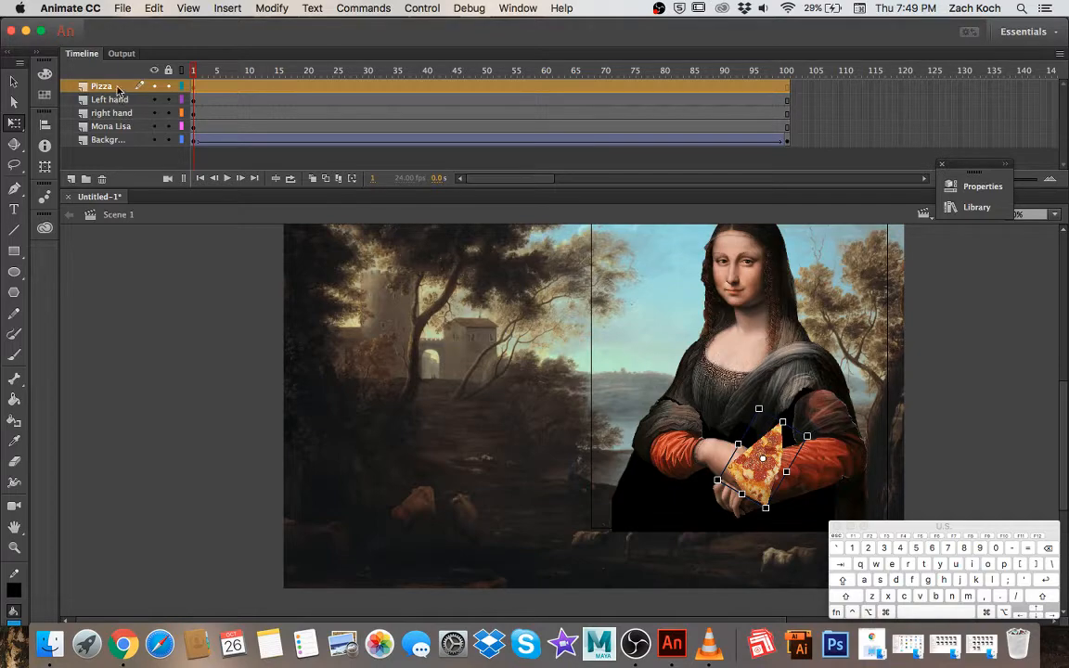
# Place the Pizza layer directly beneath Left hand and shift the left hand down slightly over the slice
pyautogui.moveTo(118, 89); pyautogui.dragTo(104, 98)
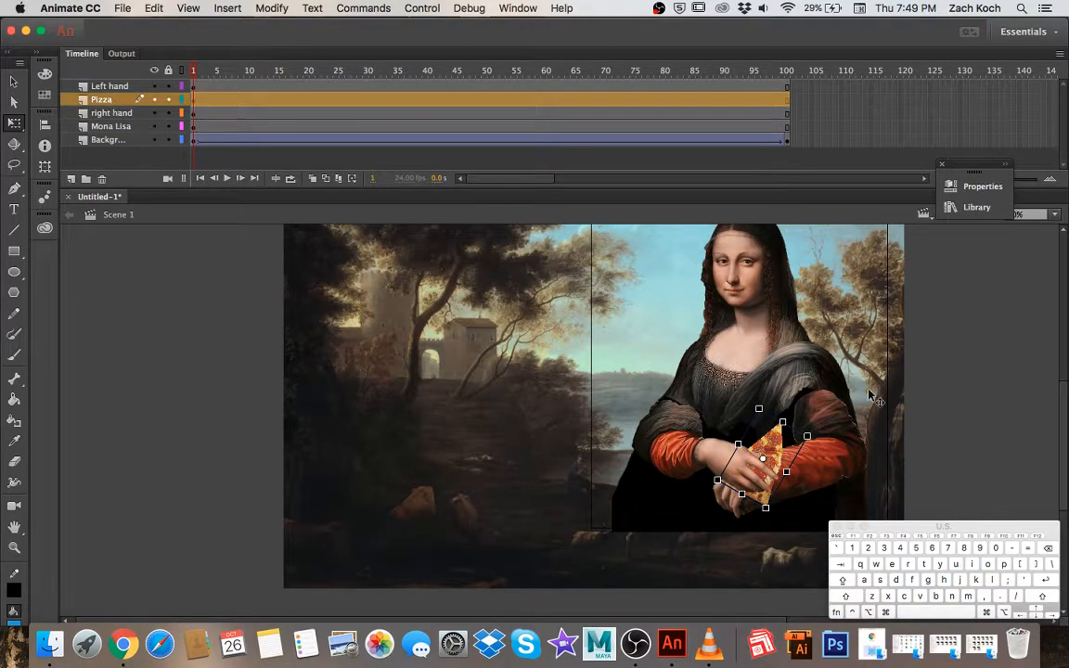
pyautogui.click(691, 409)
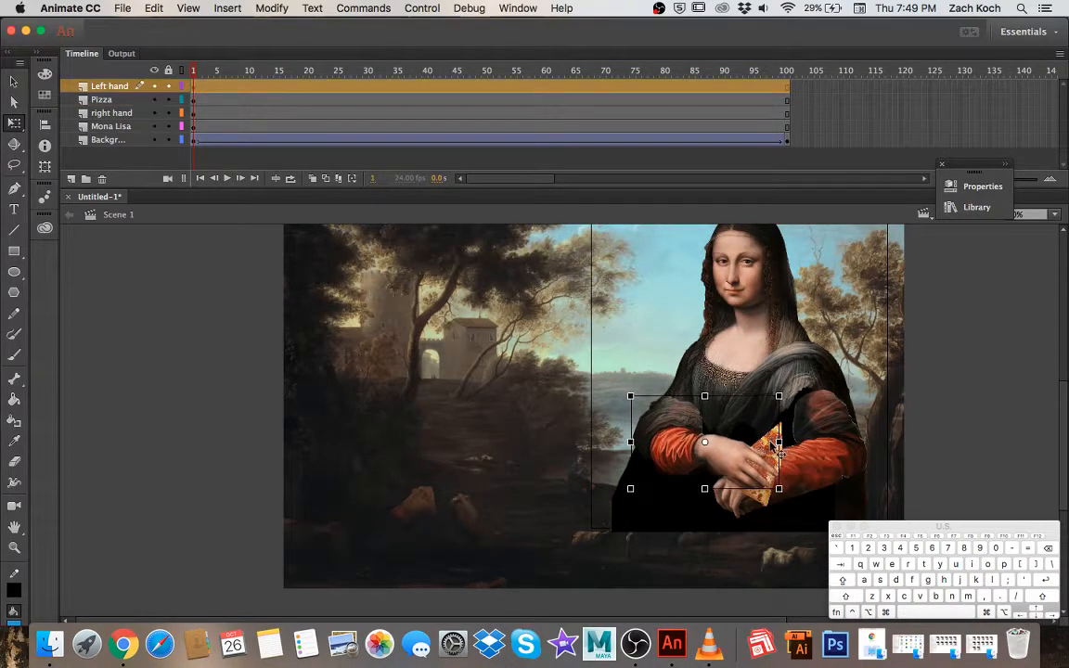
pyautogui.moveTo(772, 445)
pyautogui.mouseDown()
pyautogui.moveTo(777, 456)
pyautogui.moveTo(772, 447)
pyautogui.mouseUp()
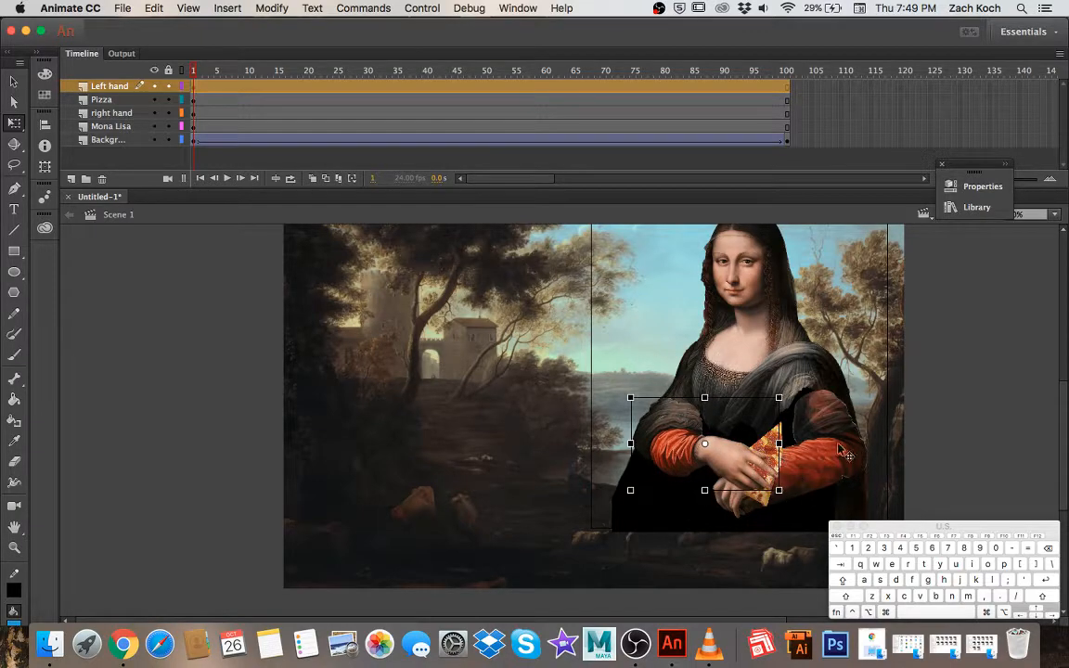
pyautogui.click(700, 376)
pyautogui.click(707, 406)
# Lock every layer except Pizza, and tilt the slice clockwise towards the right sleeve while keeping it under the left hand's fingers
pyautogui.click(168, 71)
pyautogui.click(168, 71)
pyautogui.click(168, 71)
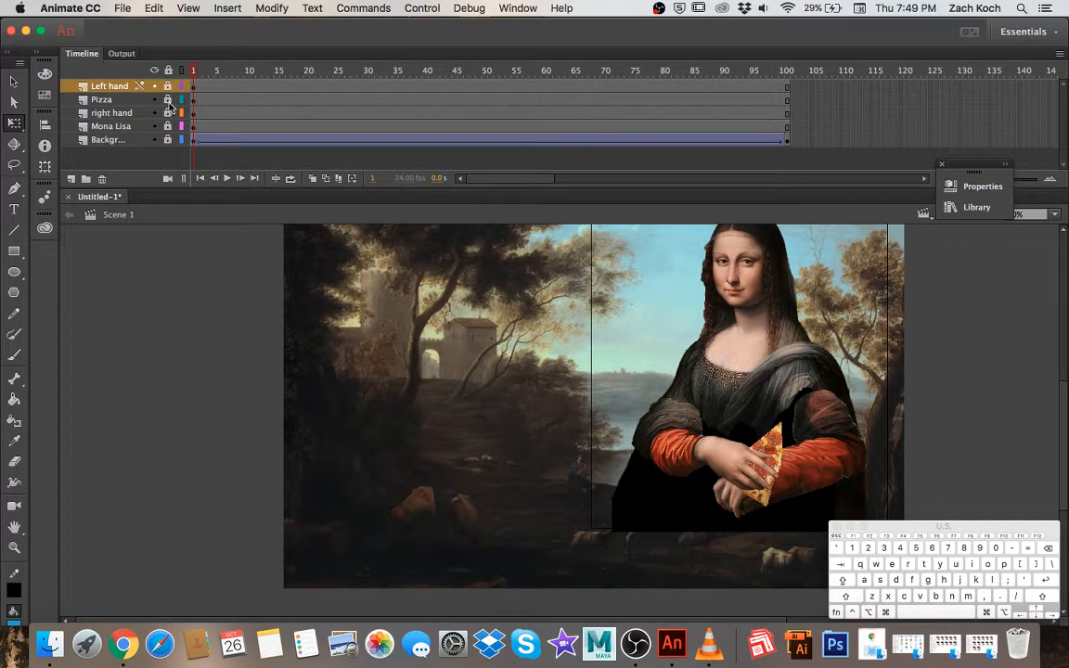
pyautogui.click(772, 449)
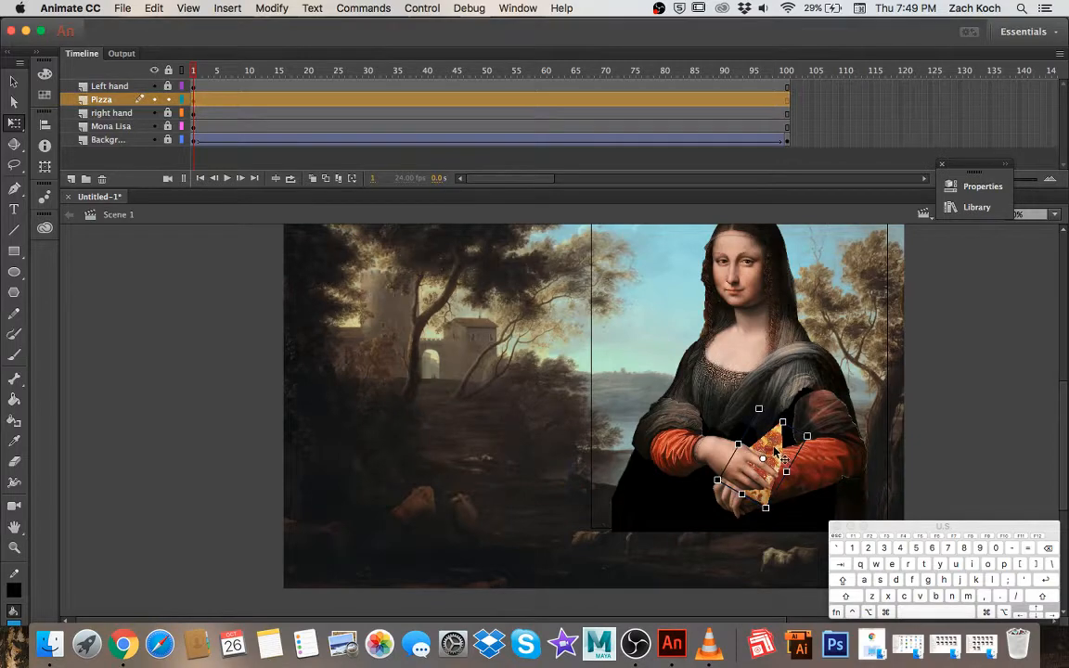
pyautogui.moveTo(773, 451); pyautogui.dragTo(803, 472)
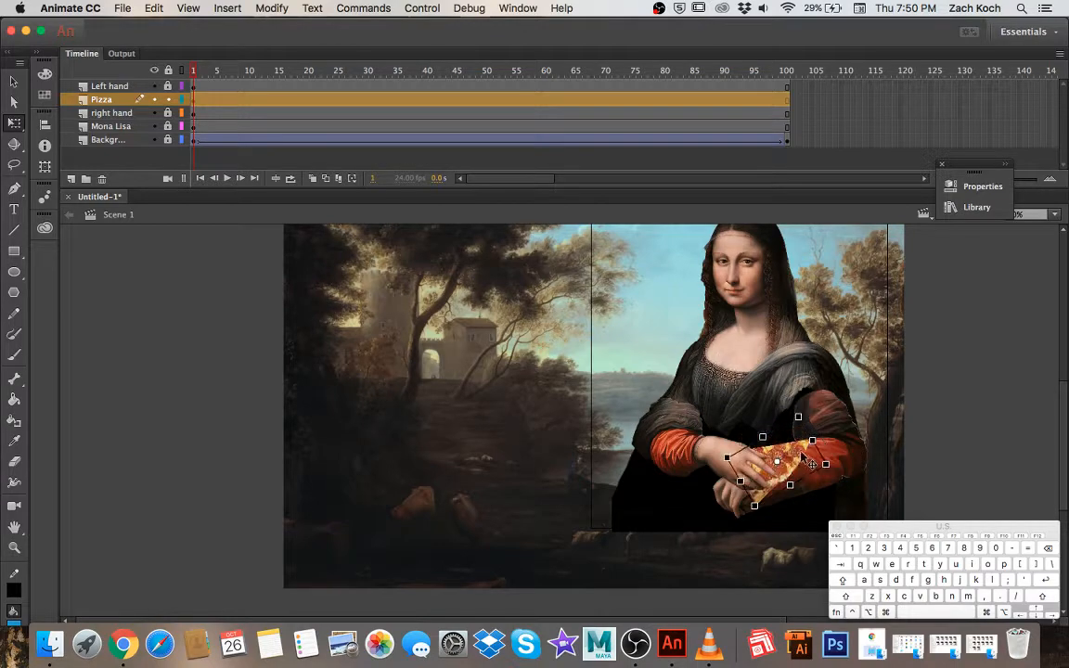
# Unlock all the layers and return the playhead to frame 1 with the artwork deselected
pyautogui.click(169, 72)
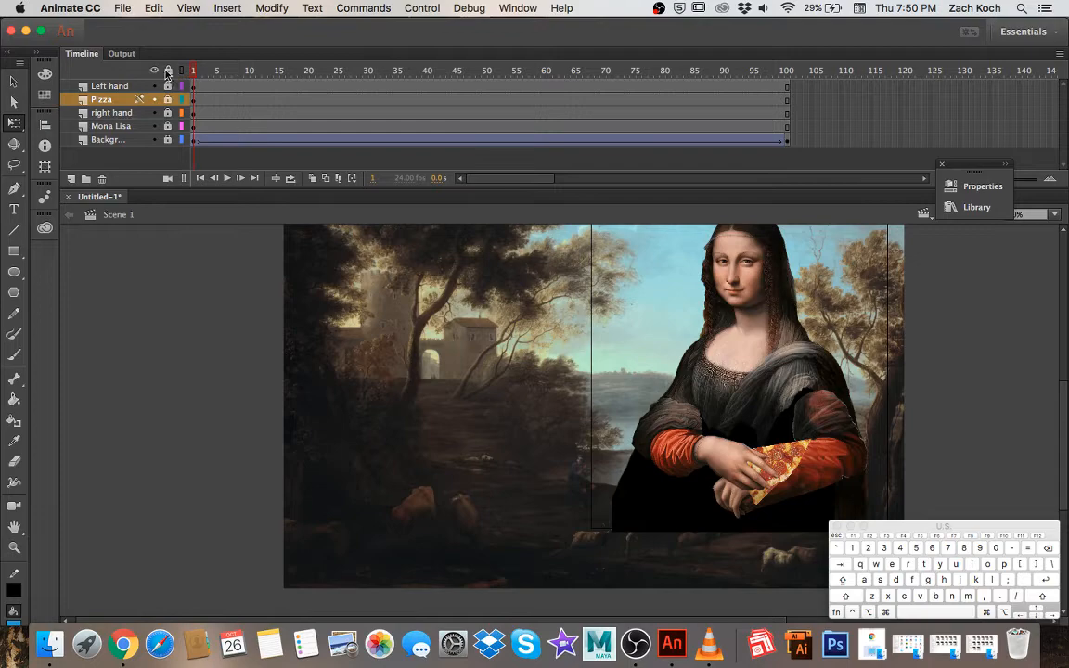
pyautogui.click(168, 72)
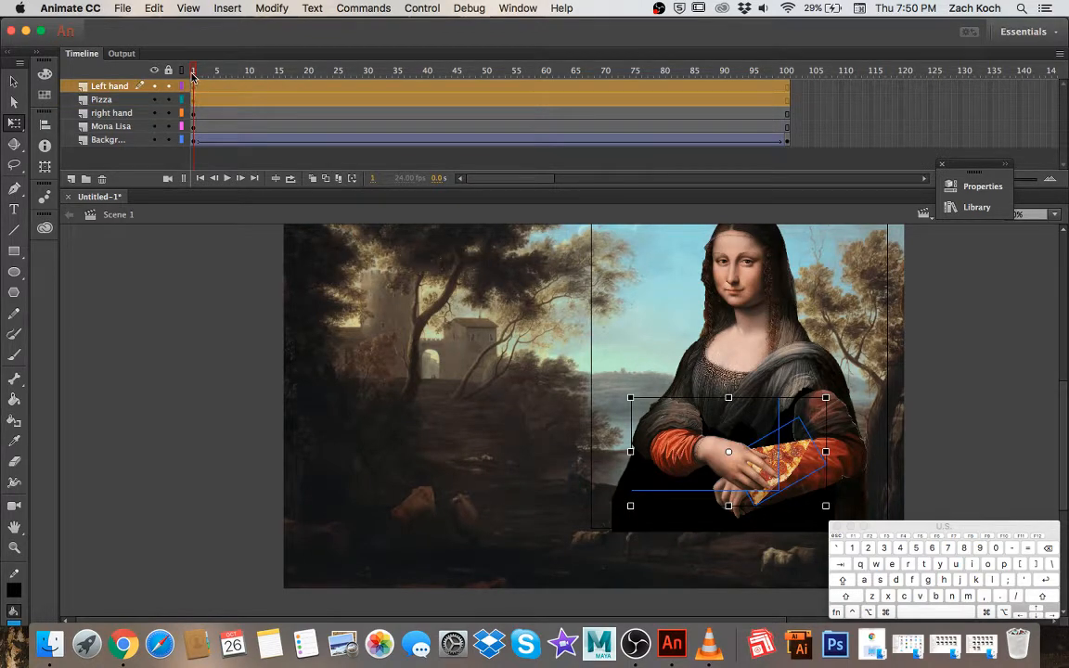
pyautogui.moveTo(193, 76); pyautogui.dragTo(169, 83)
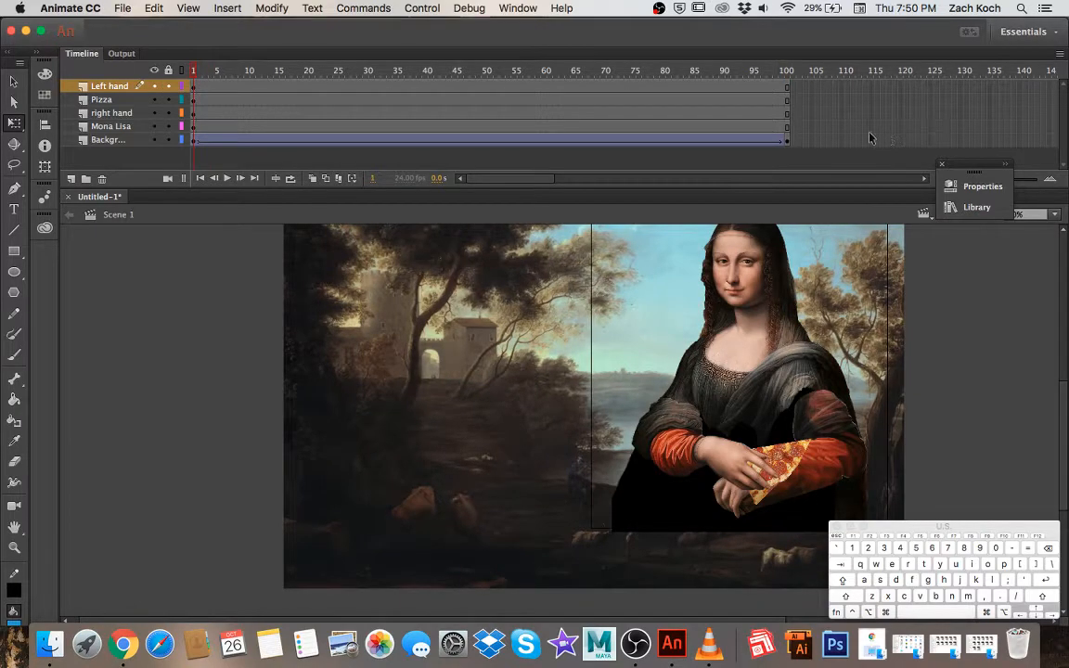
# Insert a keyframe at frame 101 of the Left hand layer
pyautogui.click(787, 88)
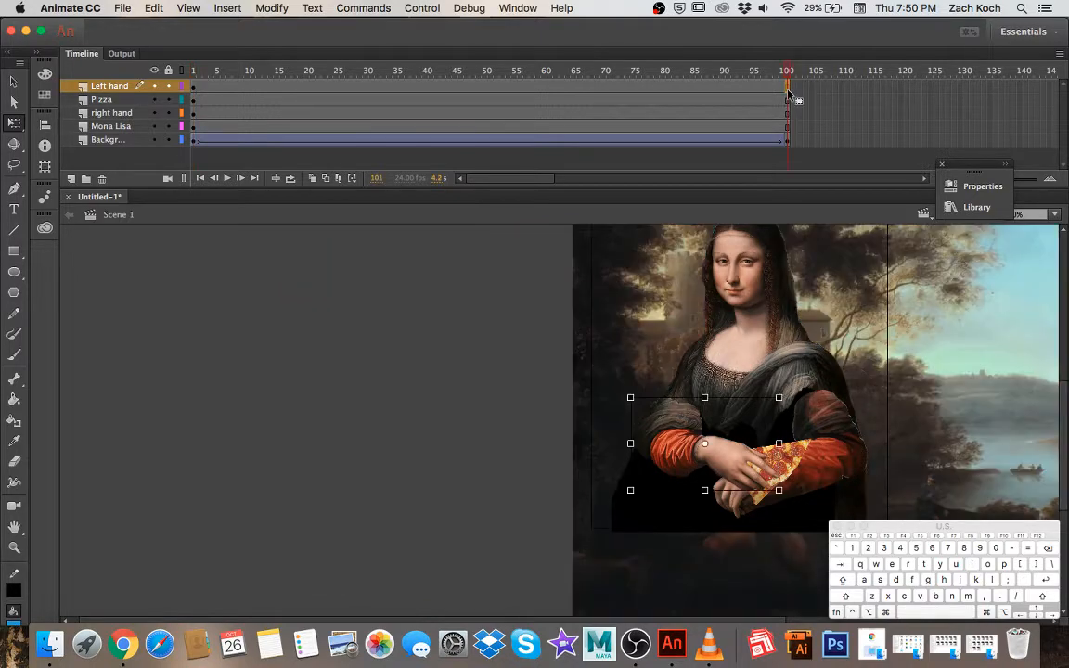
pyautogui.rightClick(788, 93)
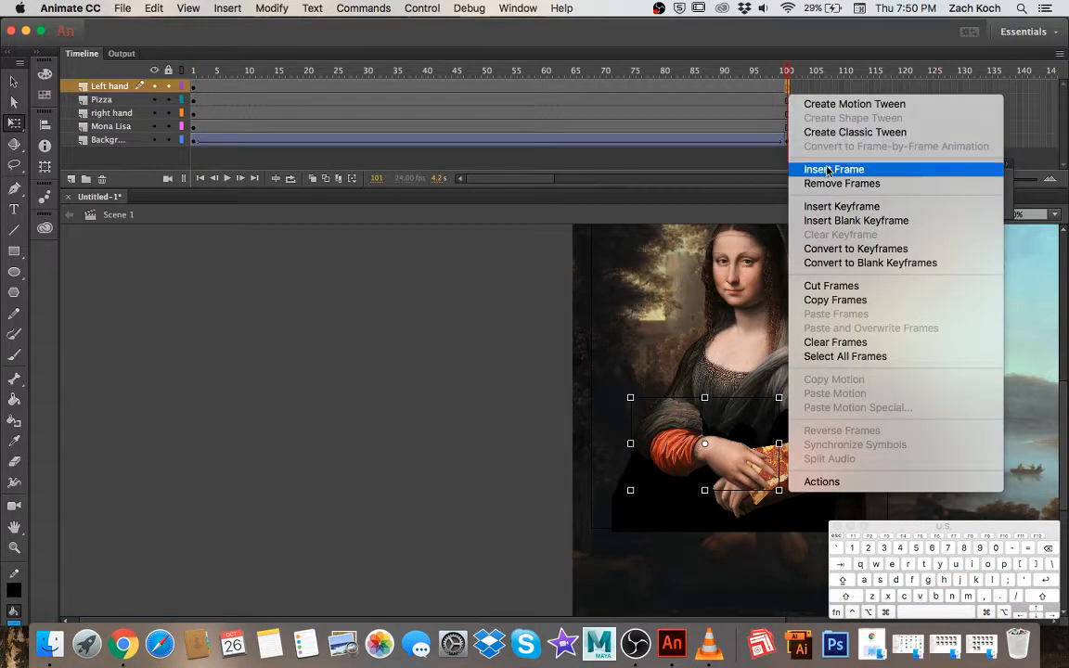
pyautogui.click(835, 206)
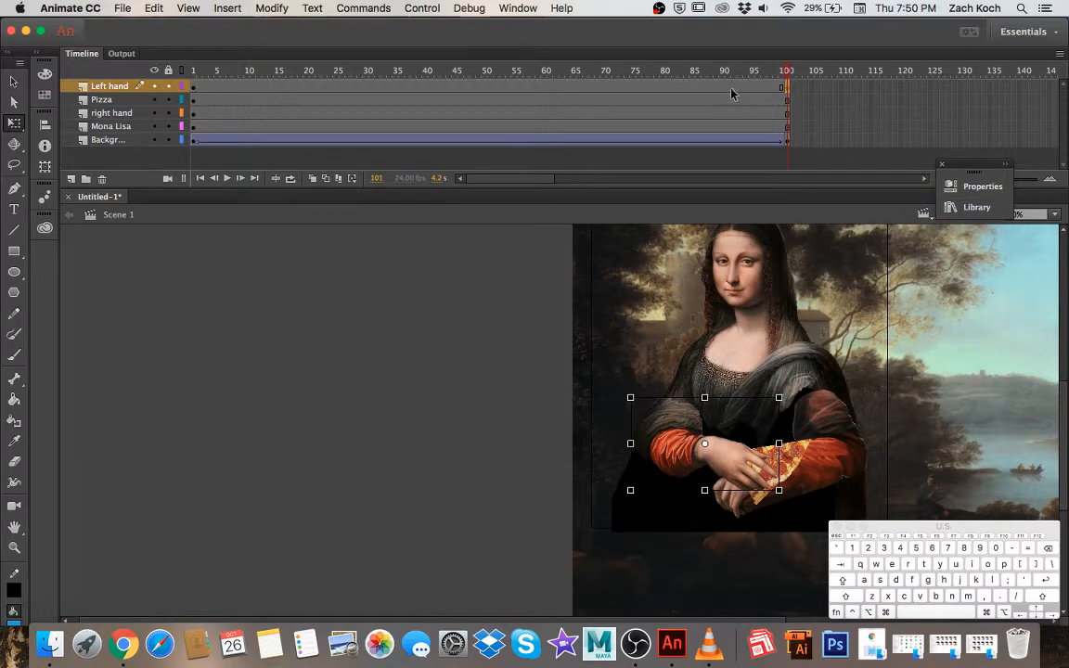
# Create a classic tween between the two keyframes of the Left hand layer
pyautogui.click(725, 90)
pyautogui.click(687, 91)
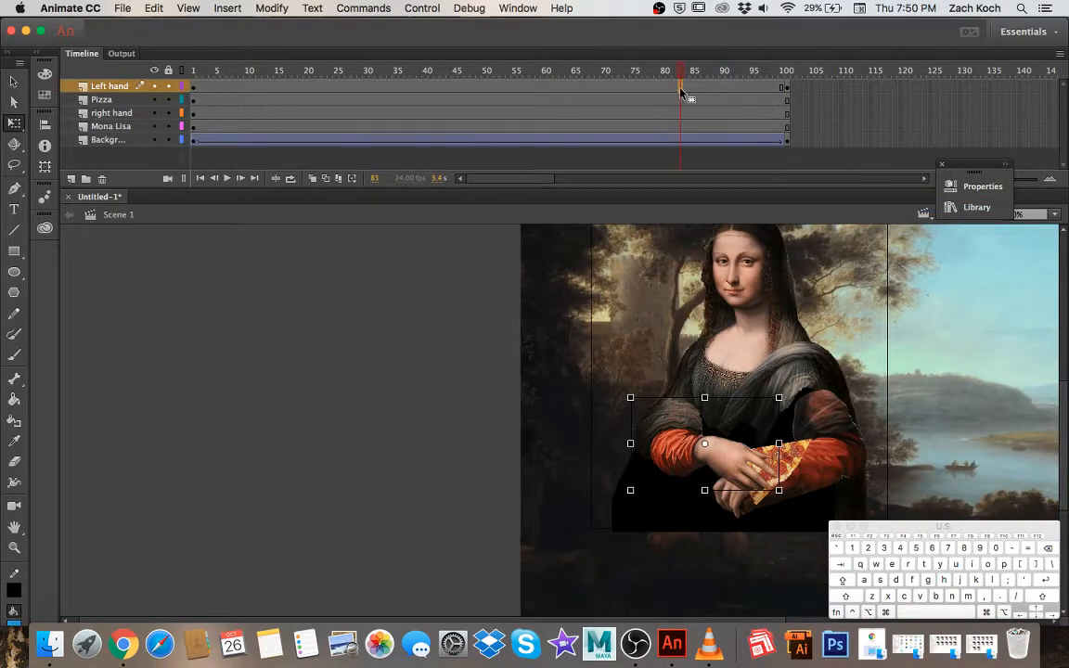
pyautogui.click(603, 91)
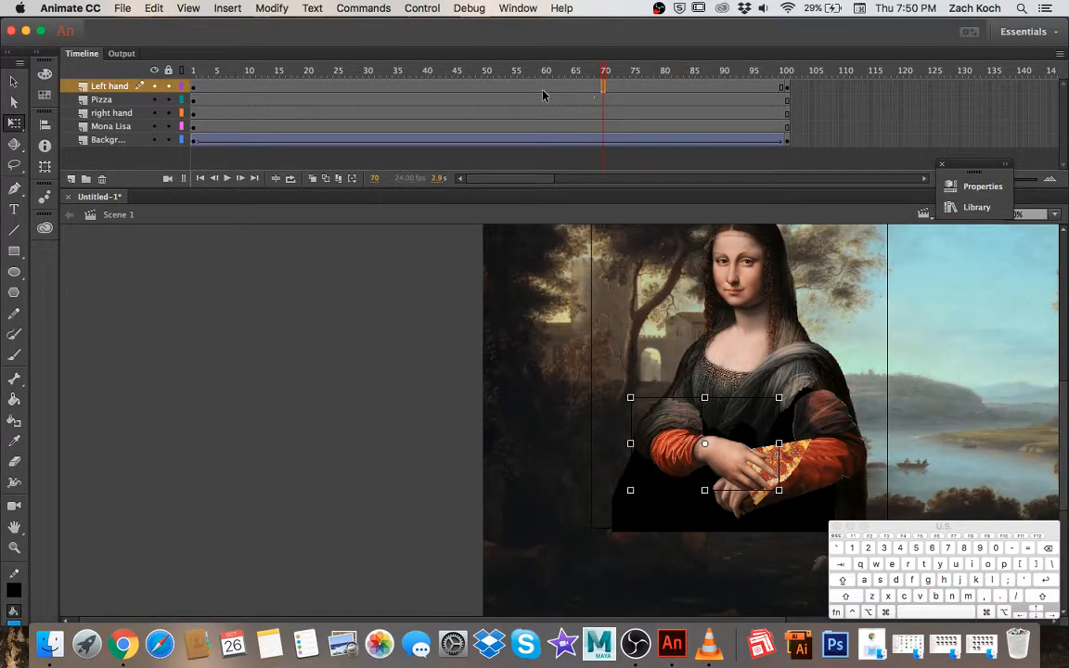
pyautogui.click(530, 91)
pyautogui.click(487, 90)
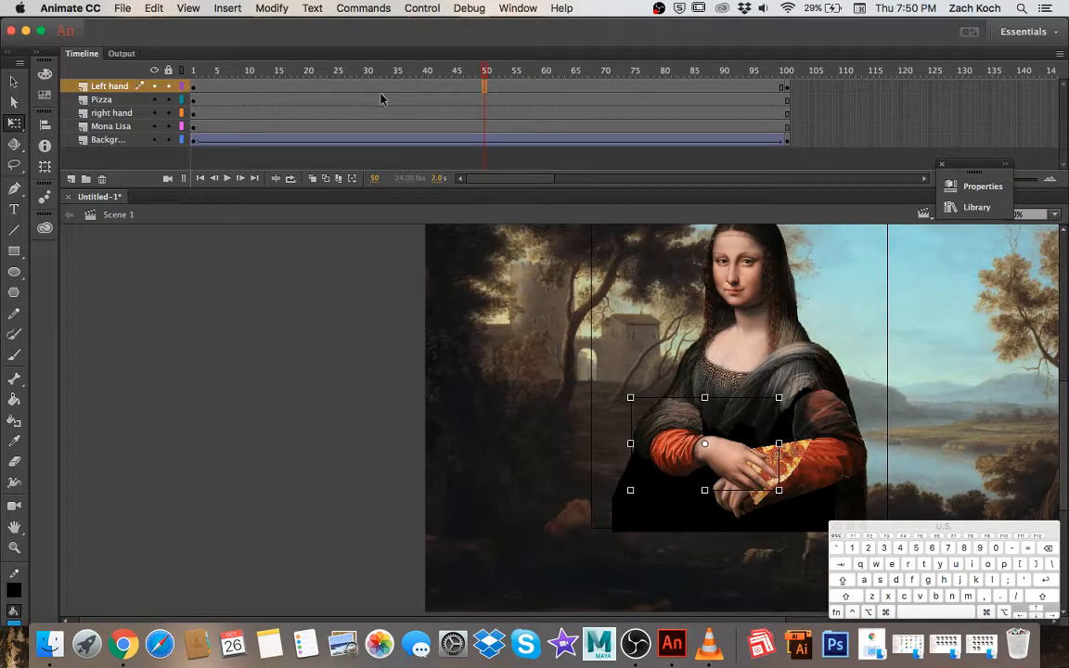
pyautogui.rightClick(486, 90)
pyautogui.click(509, 127)
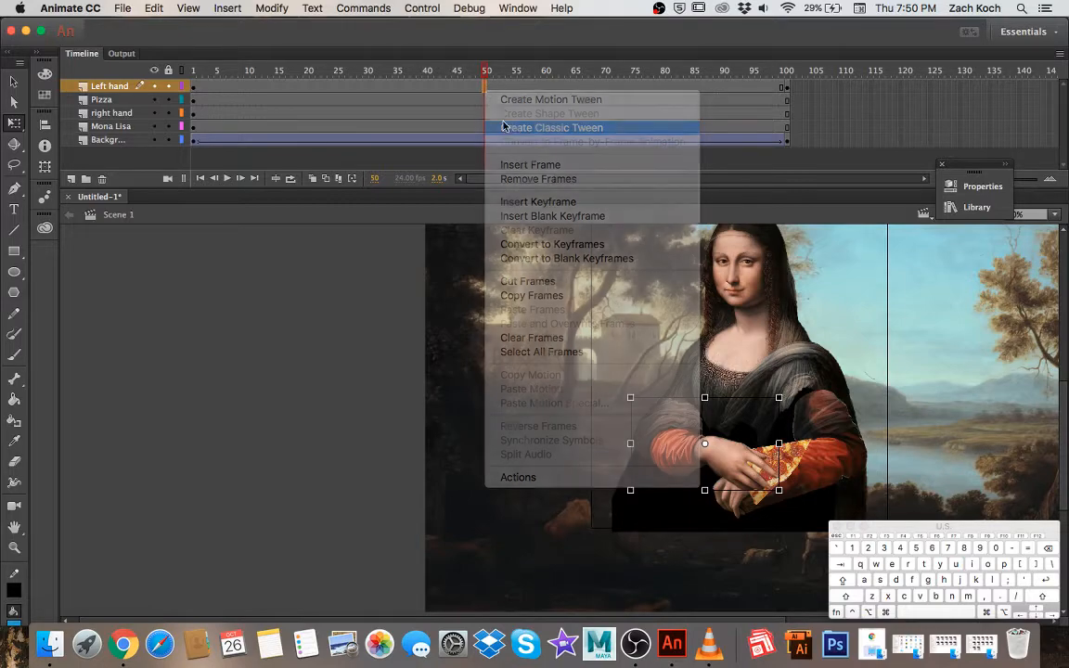
# At frame 101, rotate the left hand counterclockwise and raise it to the Mona Lisa's chest, and scrub the timeline to preview the motion
pyautogui.moveTo(486, 75); pyautogui.dragTo(788, 80)
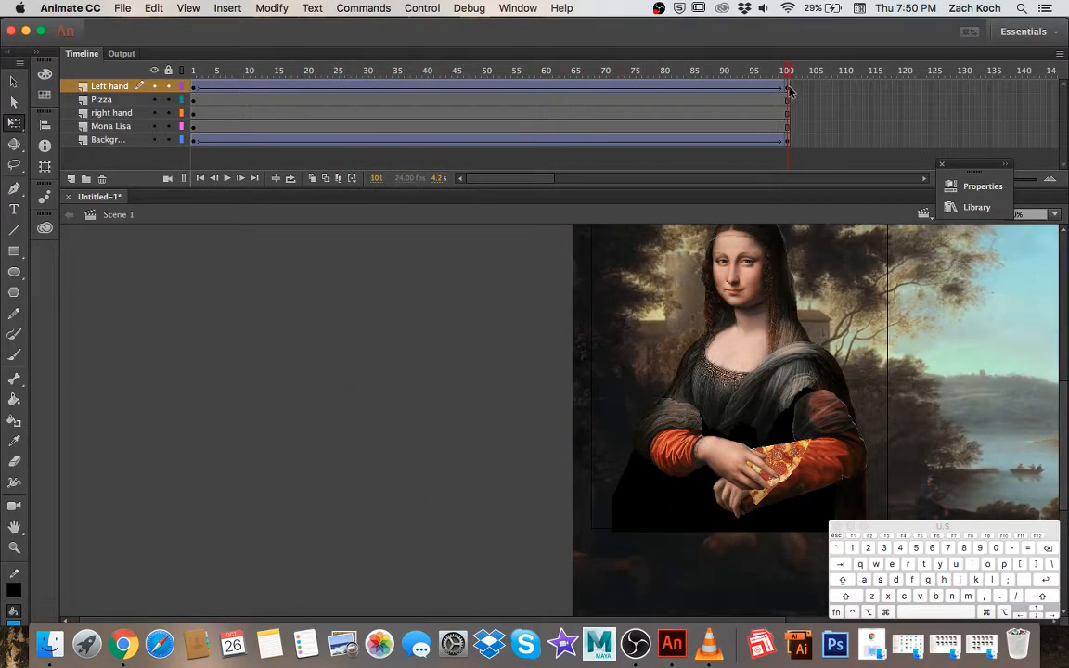
pyautogui.click(788, 87)
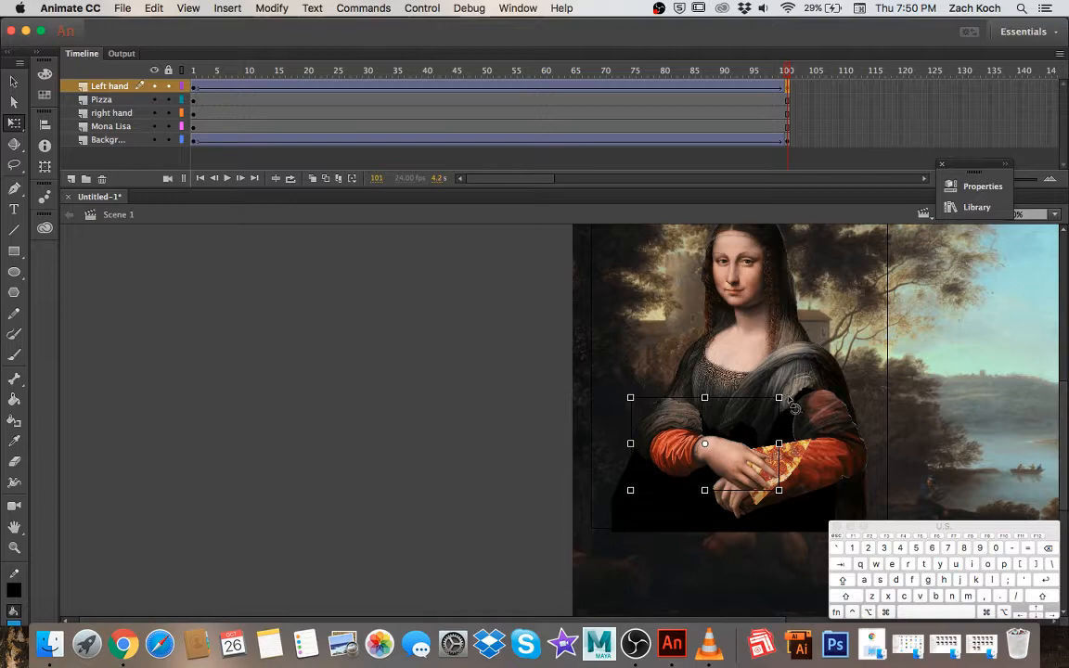
pyautogui.moveTo(790, 401); pyautogui.dragTo(713, 456)
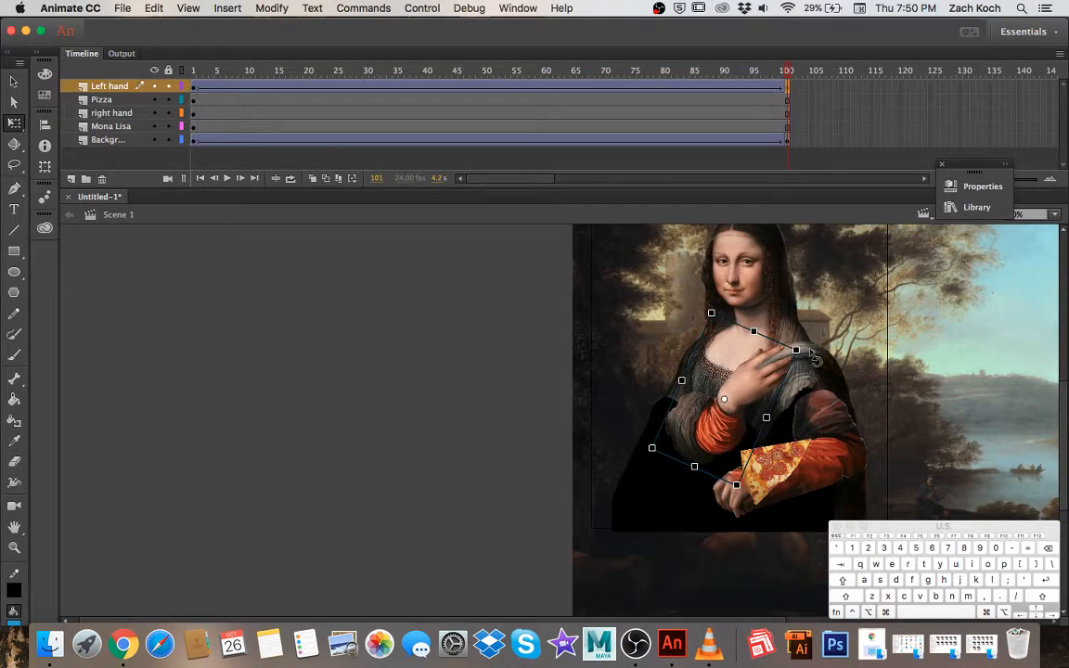
pyautogui.moveTo(805, 352); pyautogui.dragTo(798, 338)
pyautogui.moveTo(694, 435); pyautogui.dragTo(695, 425)
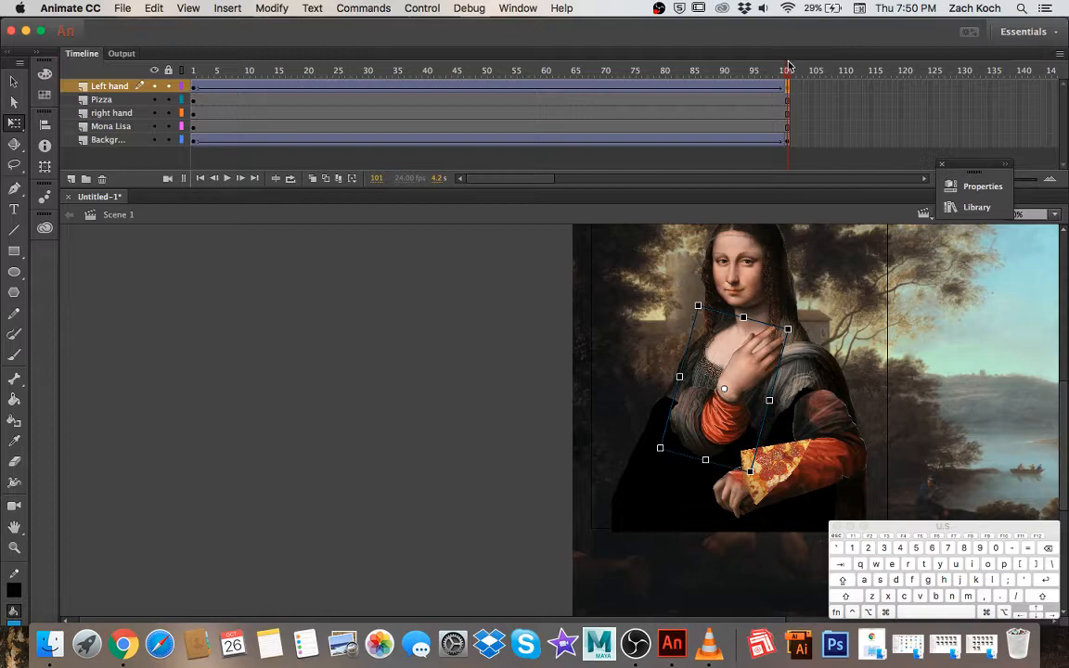
pyautogui.moveTo(788, 65)
pyautogui.mouseDown()
pyautogui.moveTo(223, 95)
pyautogui.moveTo(313, 102)
pyautogui.moveTo(644, 76)
pyautogui.moveTo(856, 76)
pyautogui.moveTo(284, 101)
pyautogui.moveTo(119, 95)
pyautogui.moveTo(793, 63)
pyautogui.moveTo(536, 78)
pyautogui.moveTo(777, 93)
pyautogui.moveTo(451, 100)
pyautogui.moveTo(749, 88)
pyautogui.moveTo(269, 67)
pyautogui.moveTo(197, 69)
pyautogui.moveTo(980, 80)
pyautogui.moveTo(663, 82)
pyautogui.moveTo(791, 84)
pyautogui.mouseUp()
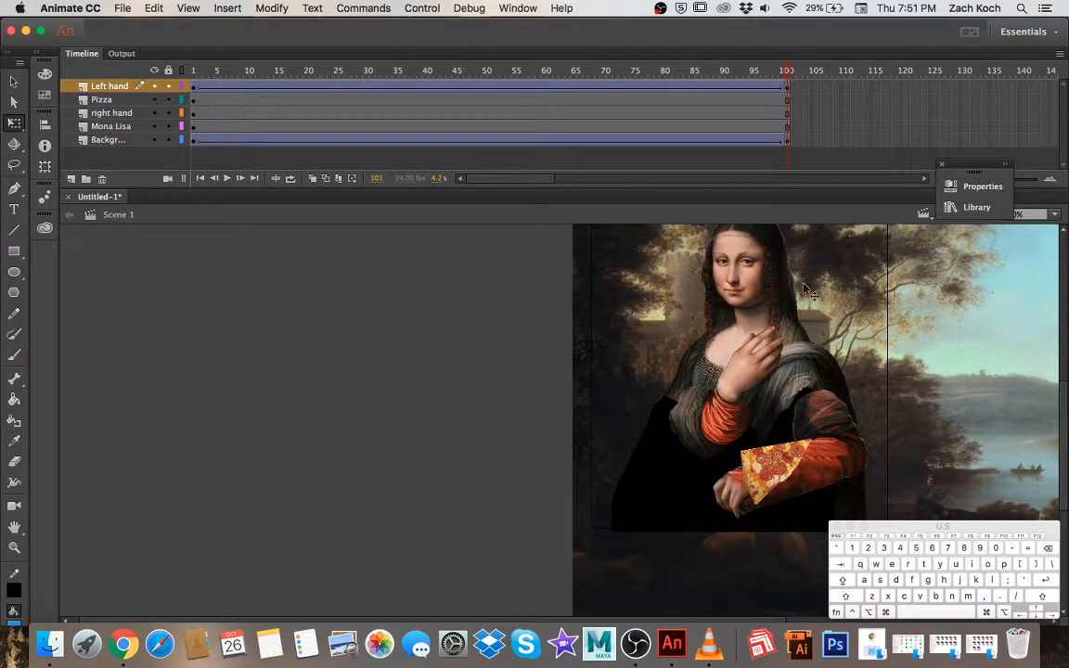
# Play the animation once and insert a keyframe at frame 101 of the Pizza layer
pyautogui.click(788, 100)
pyautogui.click(788, 72)
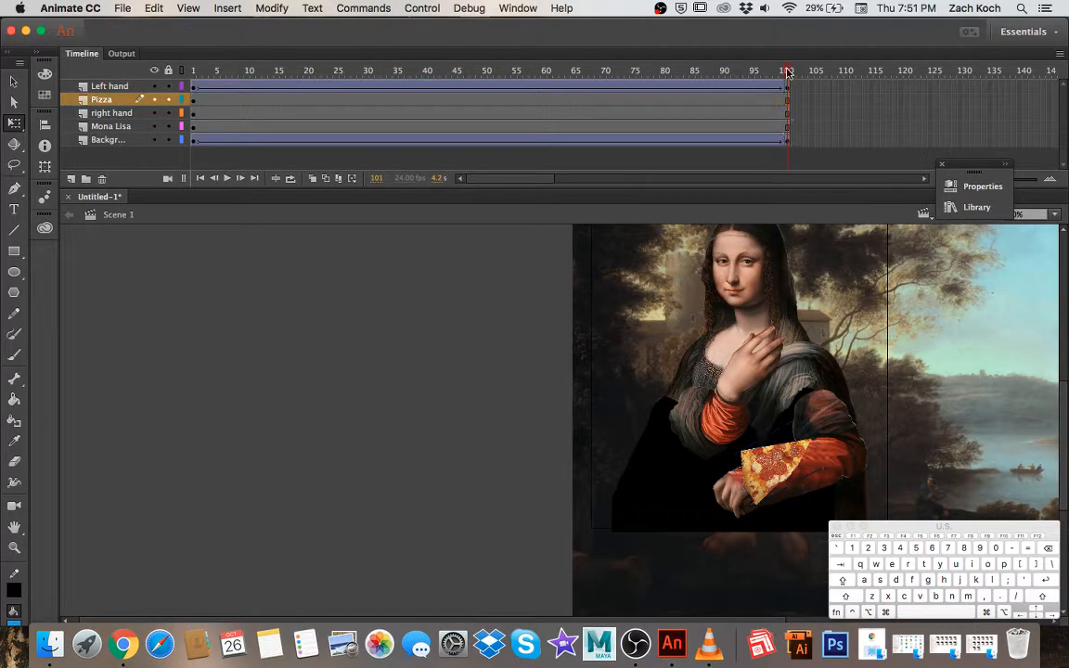
pyautogui.press('Return')
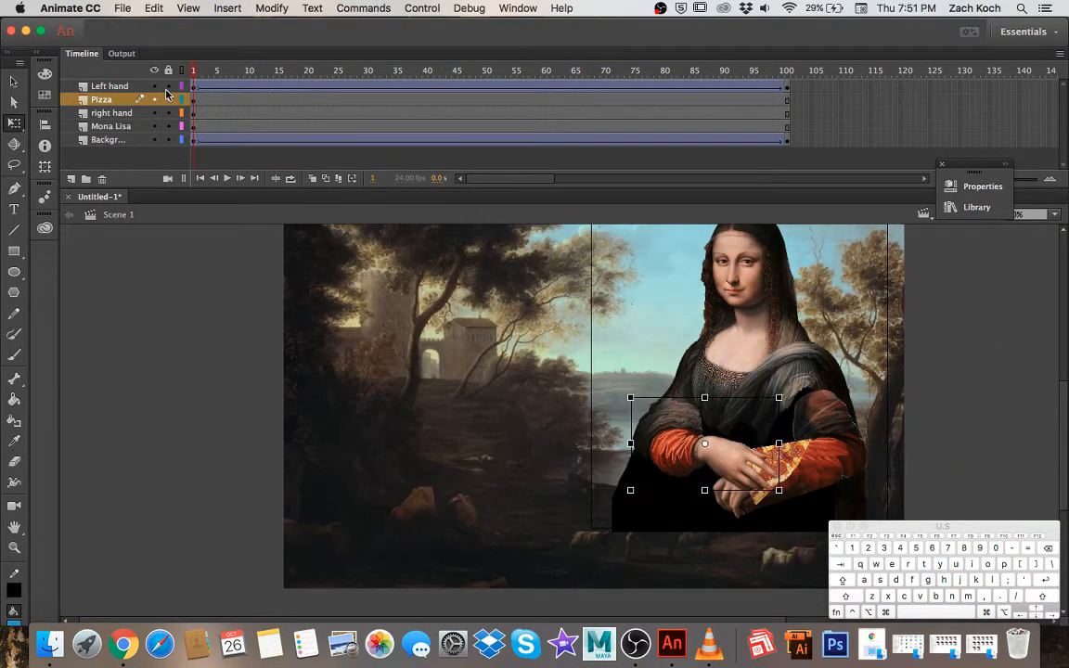
pyautogui.moveTo(166, 95); pyautogui.dragTo(924, 116)
pyautogui.click(788, 101)
pyautogui.rightClick(787, 102)
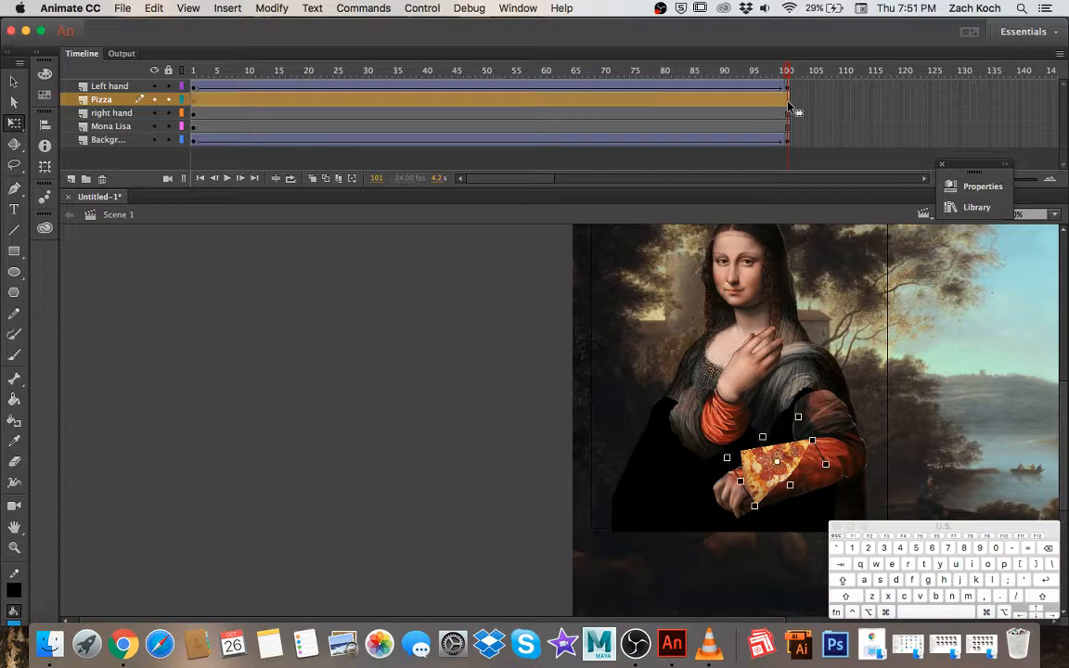
pyautogui.click(788, 101)
pyautogui.click(788, 101)
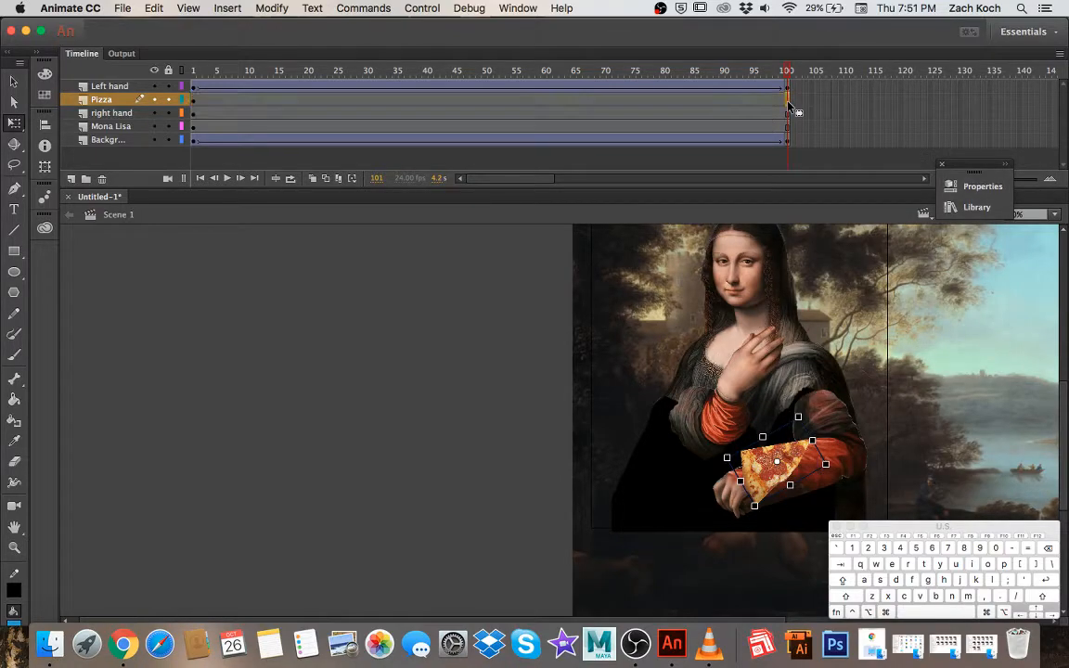
pyautogui.rightClick(787, 101)
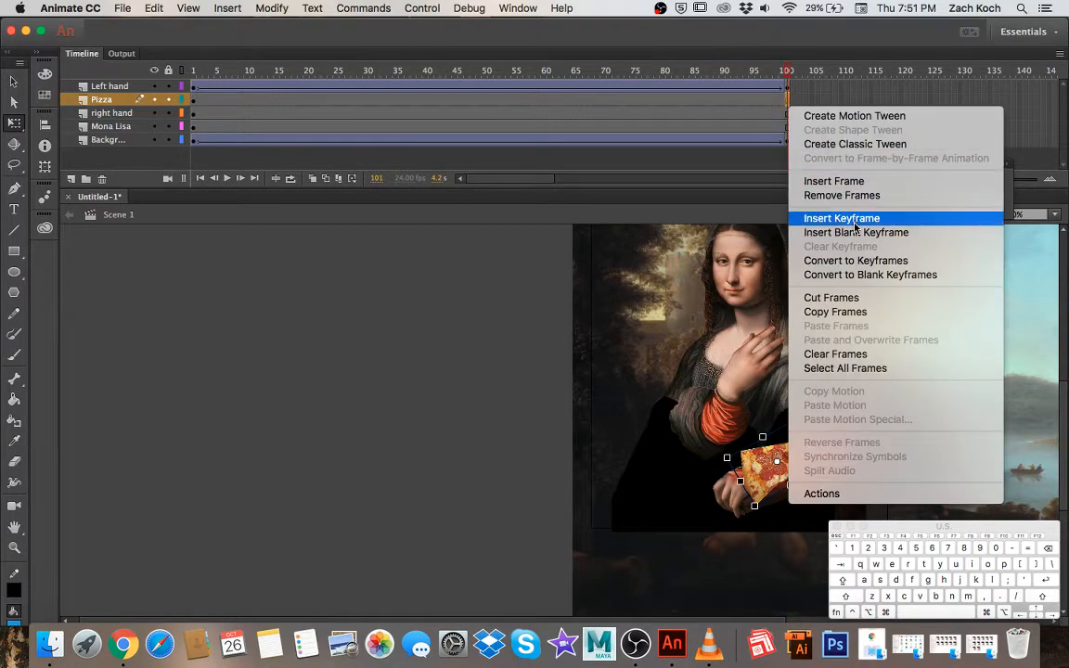
pyautogui.click(823, 218)
# Create a classic tween between the two keyframes of the Pizza layer
pyautogui.click(649, 99)
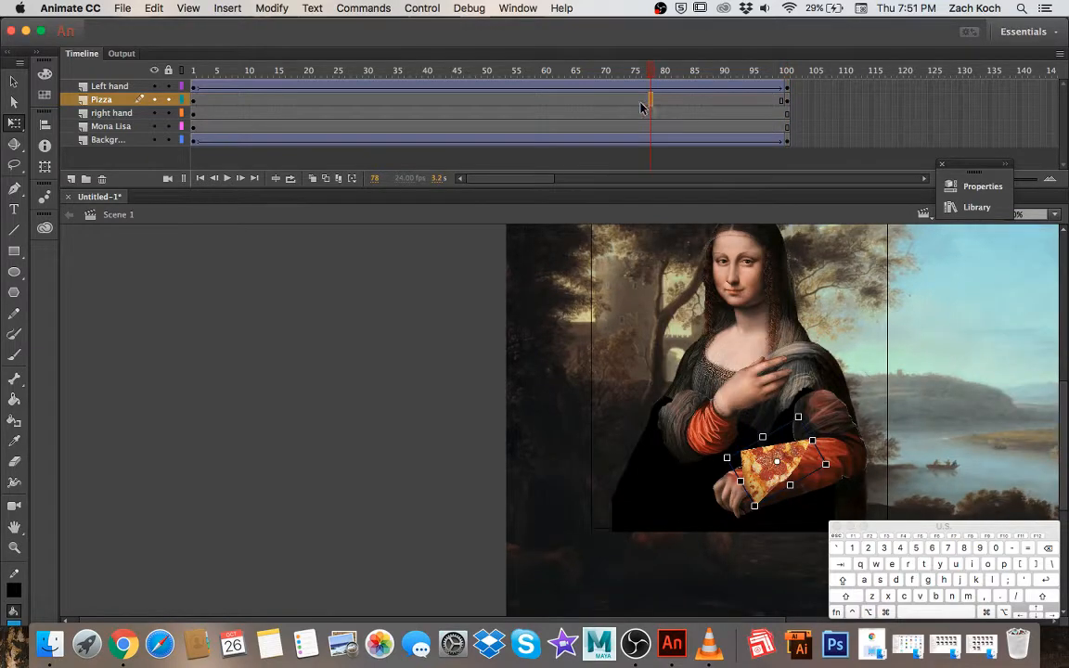
pyautogui.rightClick(641, 107)
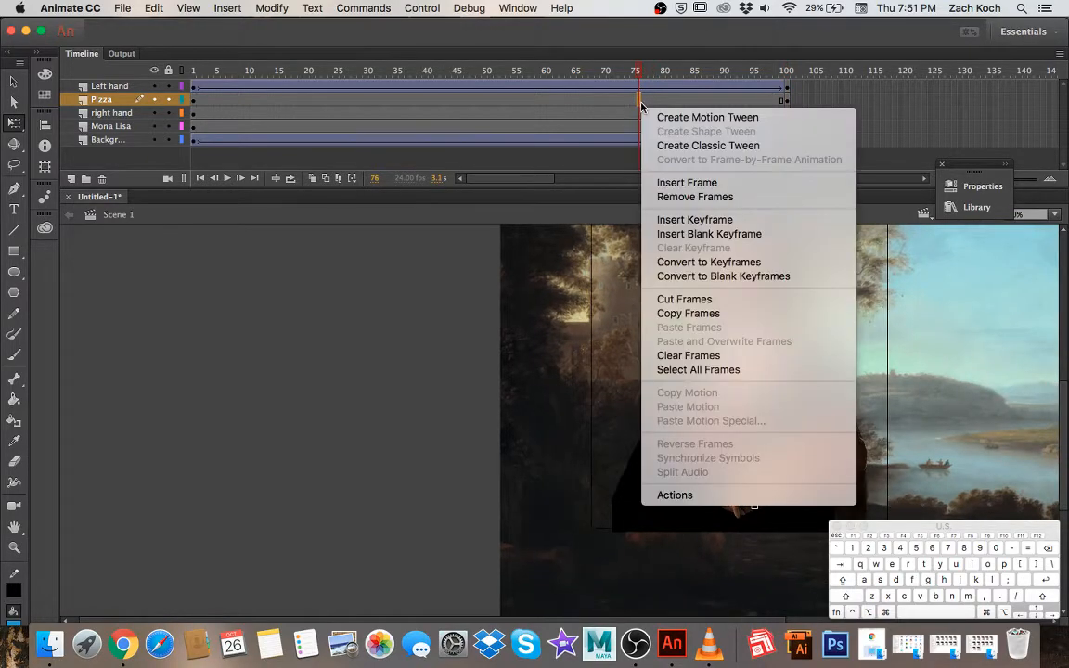
pyautogui.click(666, 149)
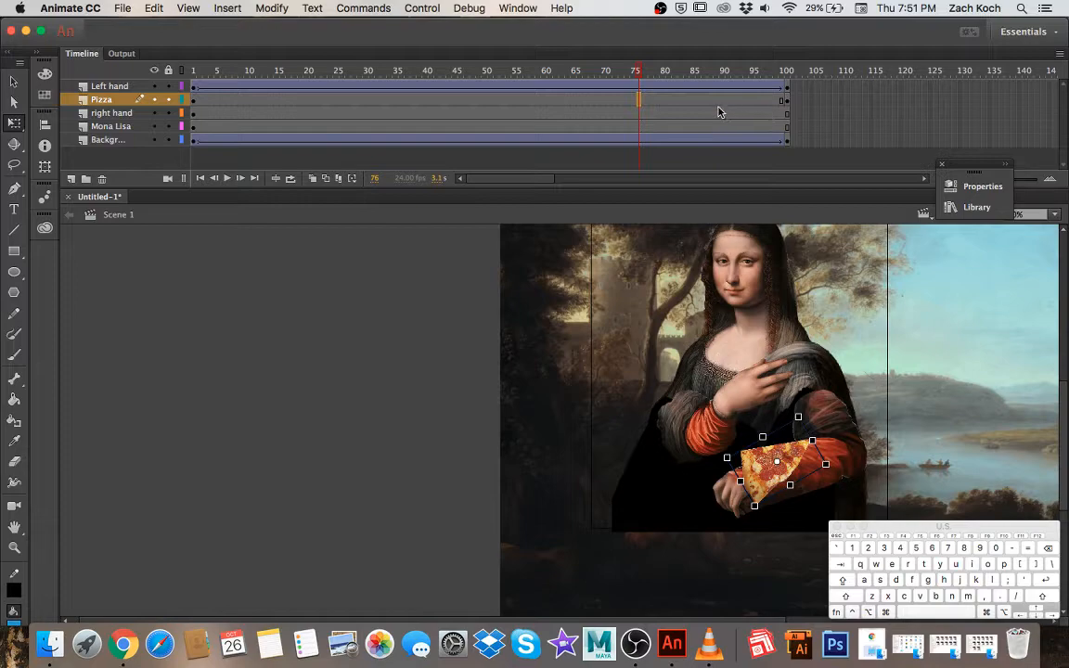
# At frame 101, rotate the pizza slice counterclockwise and raise it into the left hand with its tip near the Mona Lisa's mouth
pyautogui.click(788, 108)
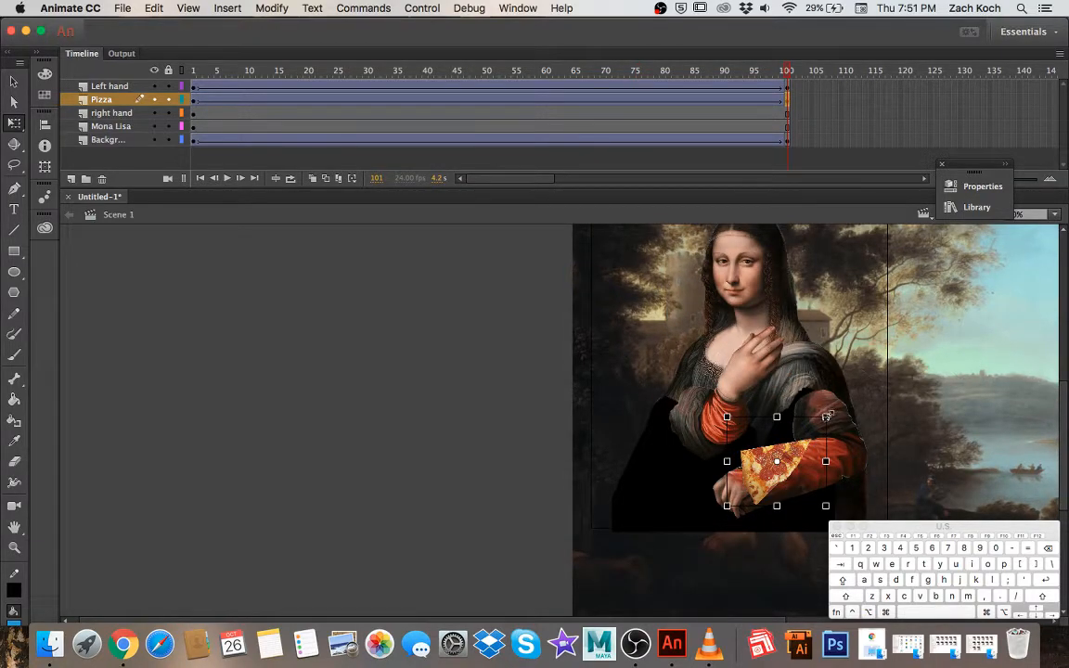
pyautogui.moveTo(833, 420); pyautogui.dragTo(835, 428)
pyautogui.moveTo(796, 503); pyautogui.dragTo(779, 364)
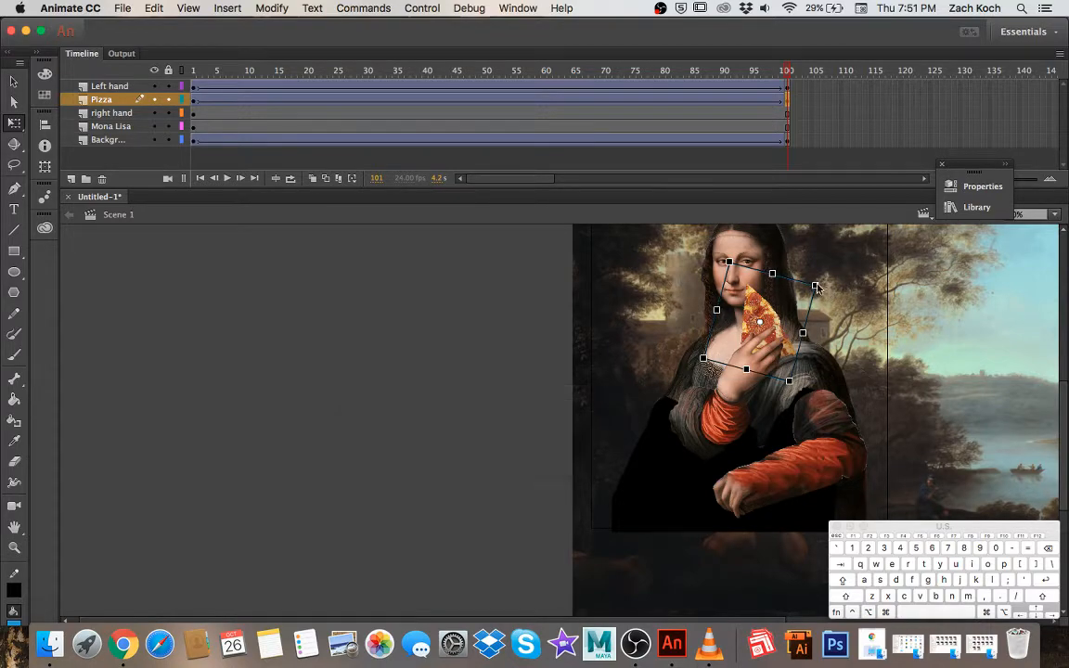
pyautogui.moveTo(816, 288); pyautogui.dragTo(823, 288)
pyautogui.moveTo(780, 324); pyautogui.dragTo(781, 317)
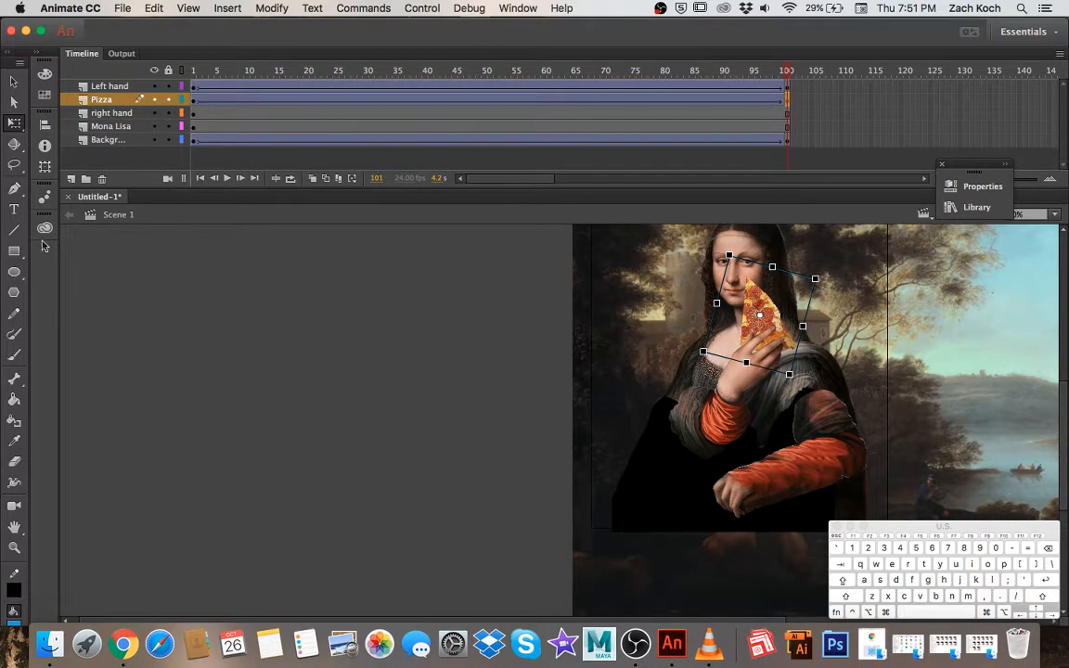
pyautogui.click(504, 298)
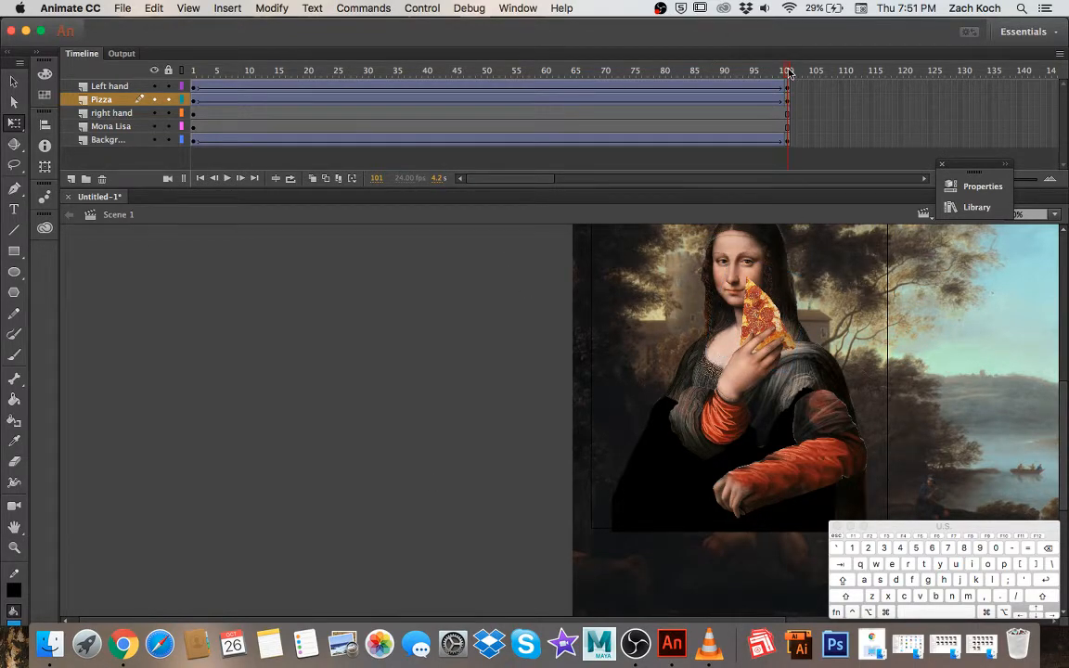
# Lock every layer except Pizza, and at frame 31 rotate and reposition the pizza slice to fit the left hand's grip
pyautogui.moveTo(788, 72); pyautogui.dragTo(752, 83)
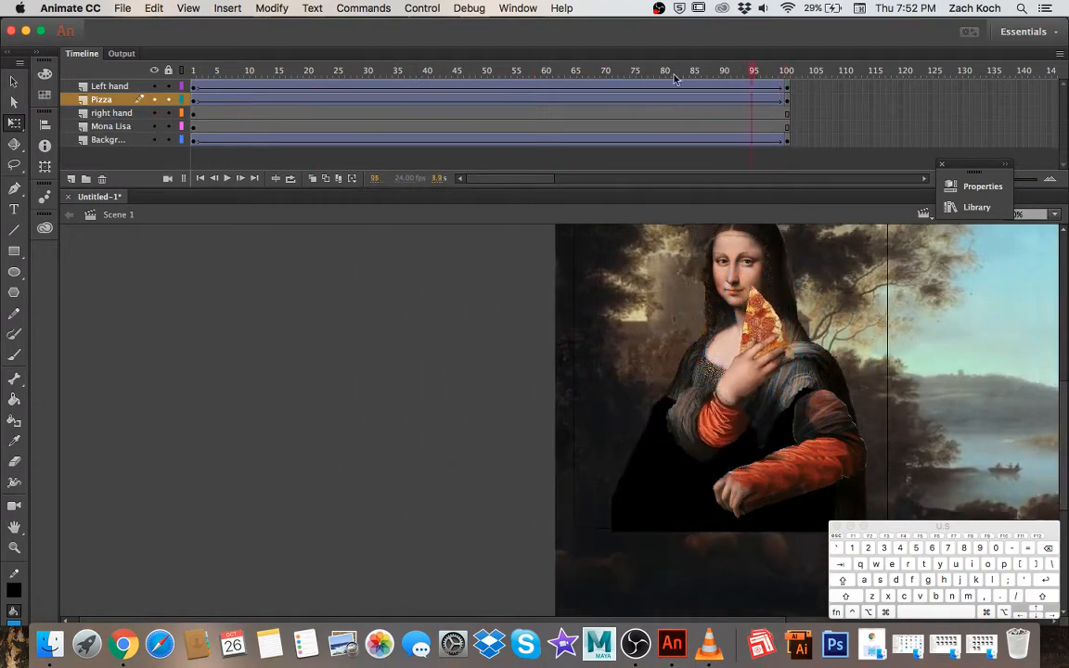
pyautogui.moveTo(675, 79); pyautogui.dragTo(346, 115)
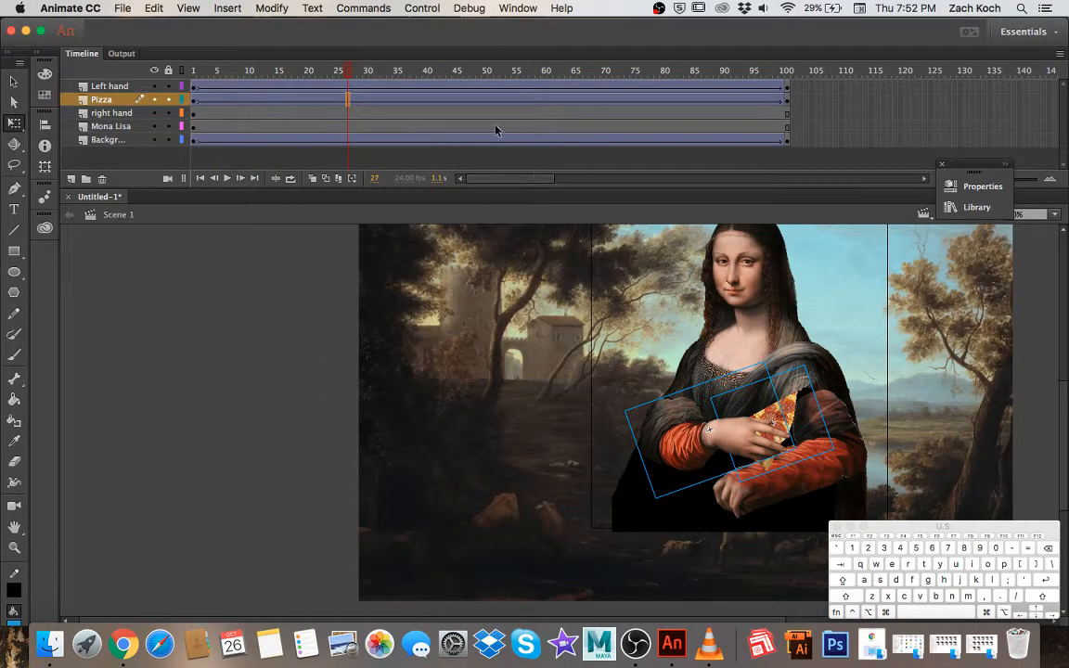
pyautogui.moveTo(349, 75); pyautogui.dragTo(329, 86)
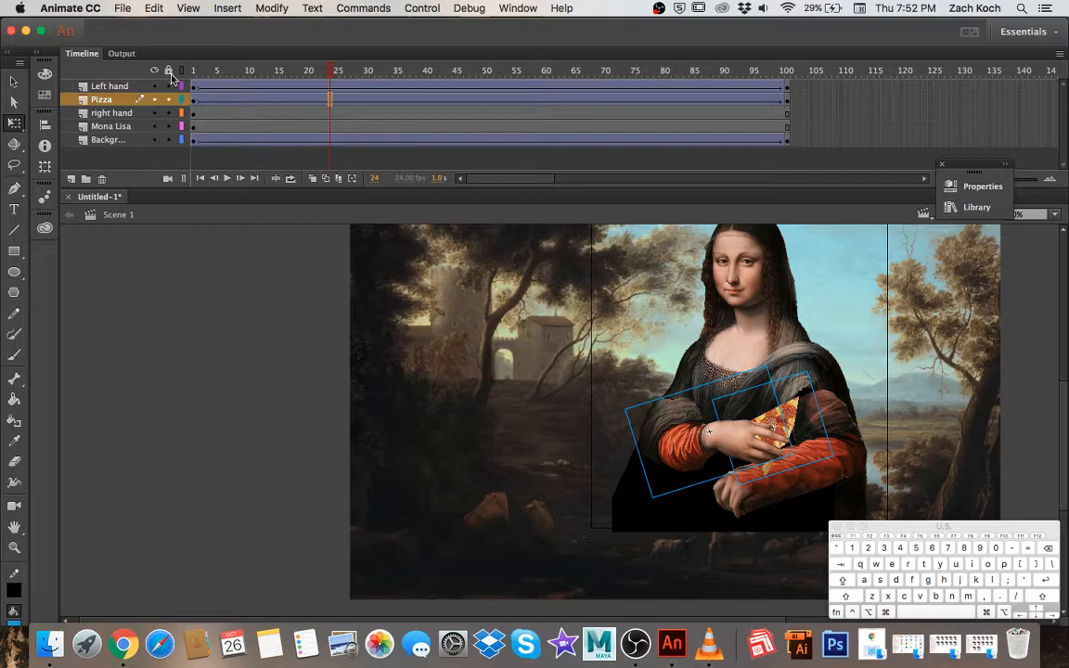
pyautogui.click(168, 73)
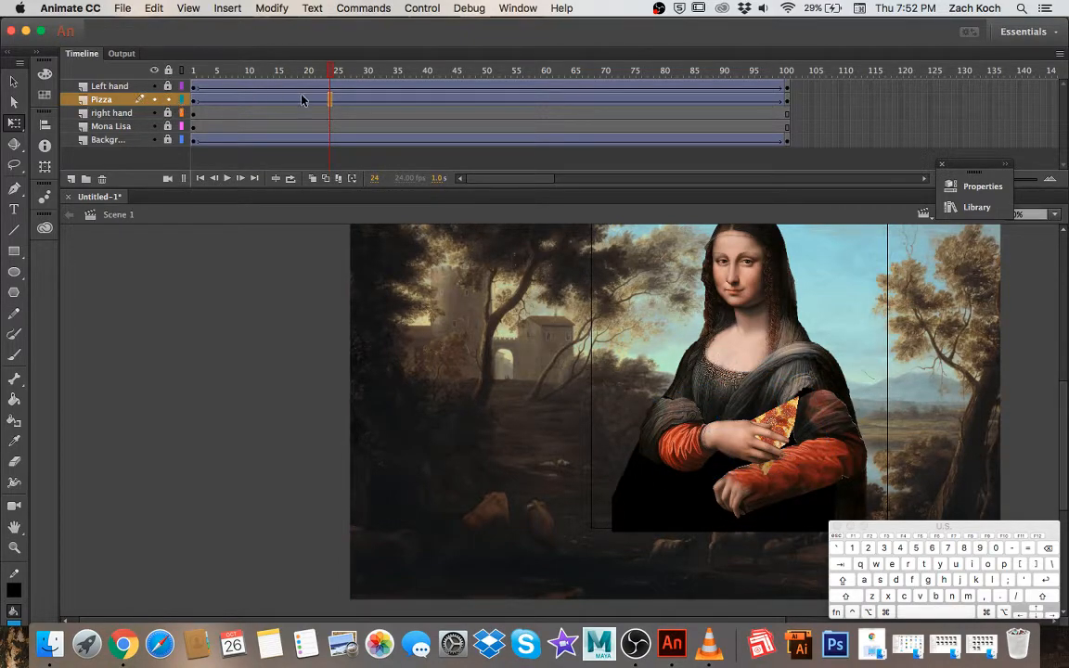
pyautogui.moveTo(332, 74); pyautogui.dragTo(372, 107)
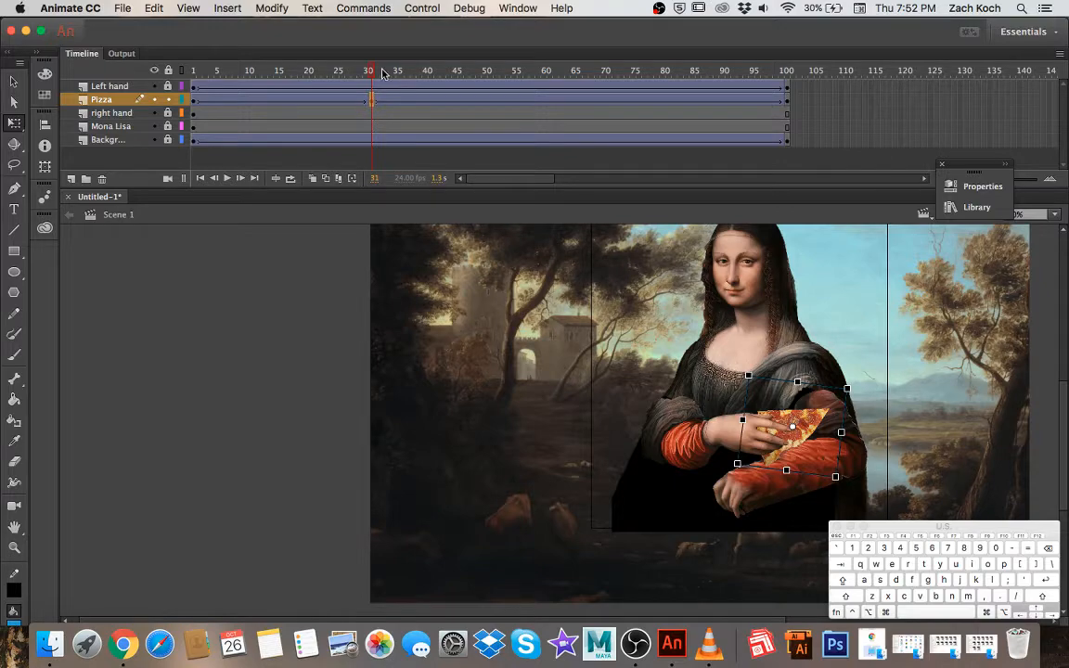
# At frame 46, rotate the pizza slice clockwise and shift it to fit the left hand, and return the playhead to frame 1
pyautogui.moveTo(374, 74); pyautogui.dragTo(463, 102)
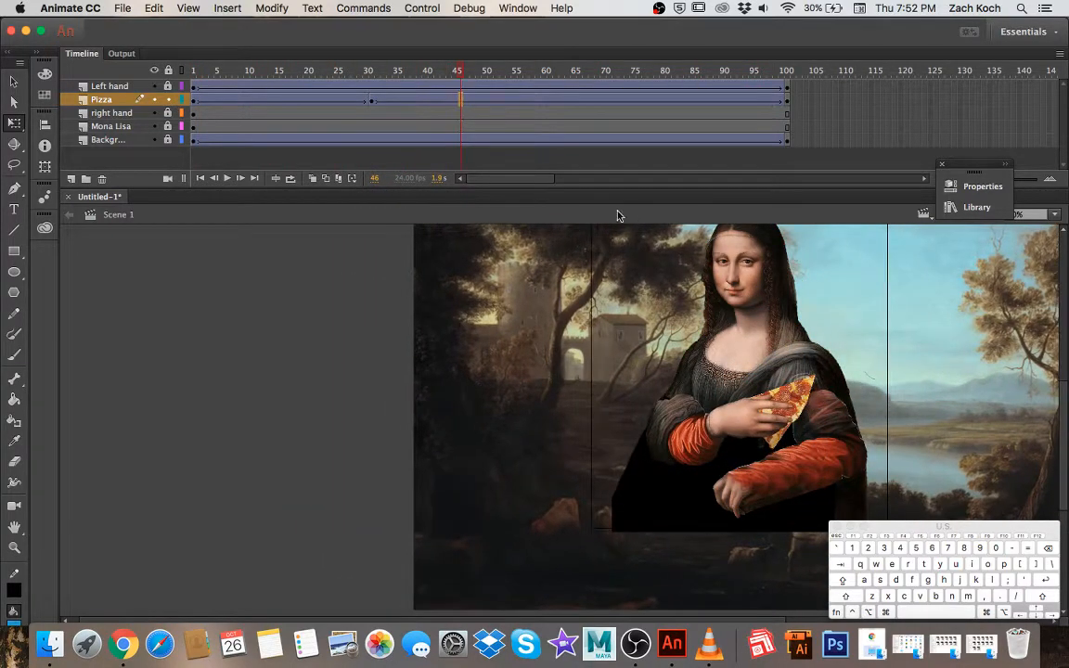
pyautogui.click(789, 397)
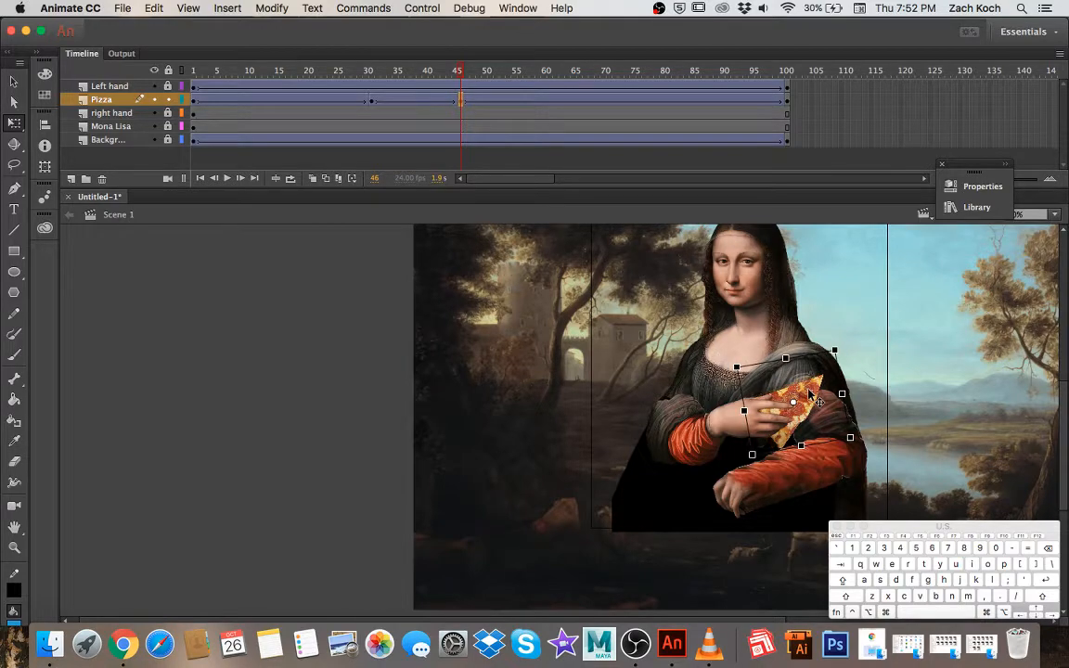
pyautogui.moveTo(841, 354); pyautogui.dragTo(850, 368)
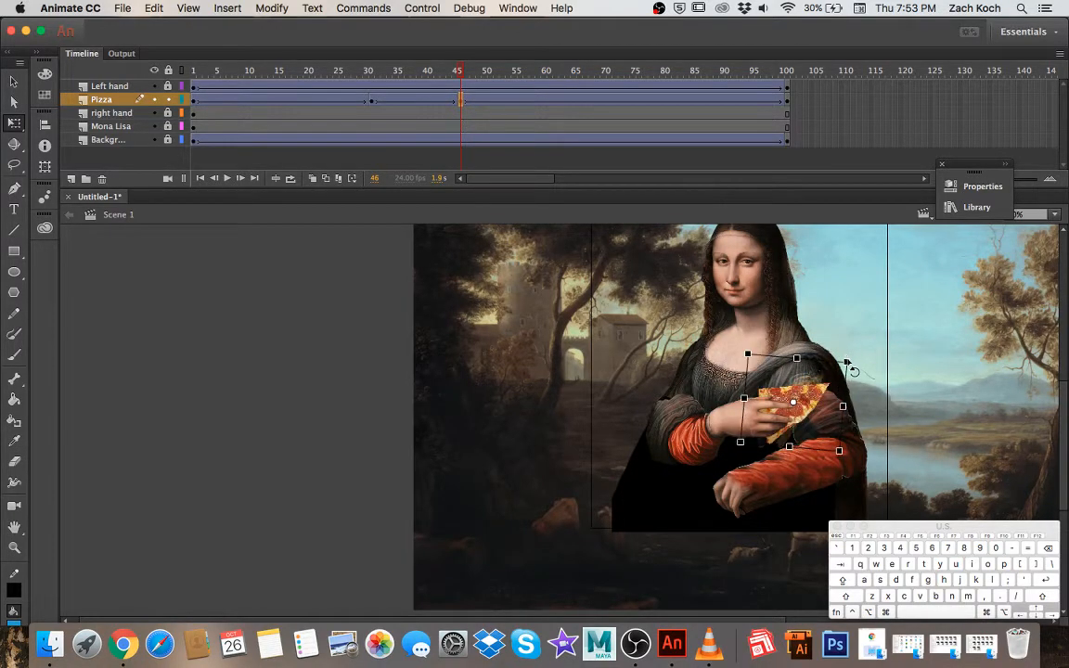
pyautogui.moveTo(821, 418); pyautogui.dragTo(822, 421)
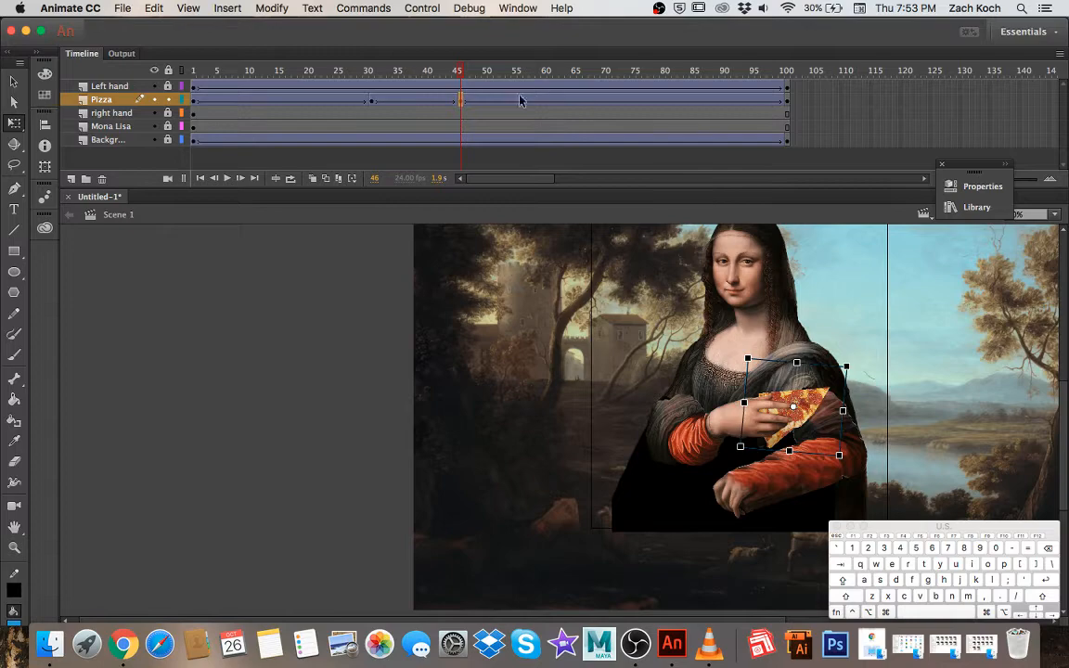
pyautogui.moveTo(457, 71); pyautogui.dragTo(227, 110)
# Save the animation as an Animate document in the Project 6 - ANimation folder, named with the author's name followed by "Mona Pizza10"
pyautogui.click(122, 8)
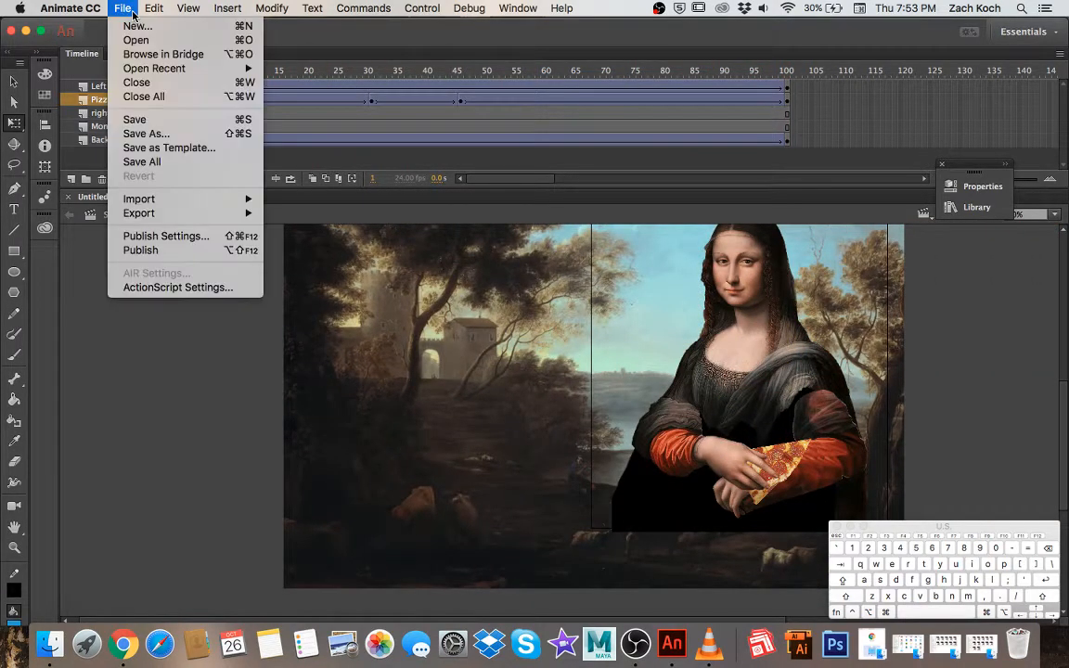
pyautogui.click(147, 133)
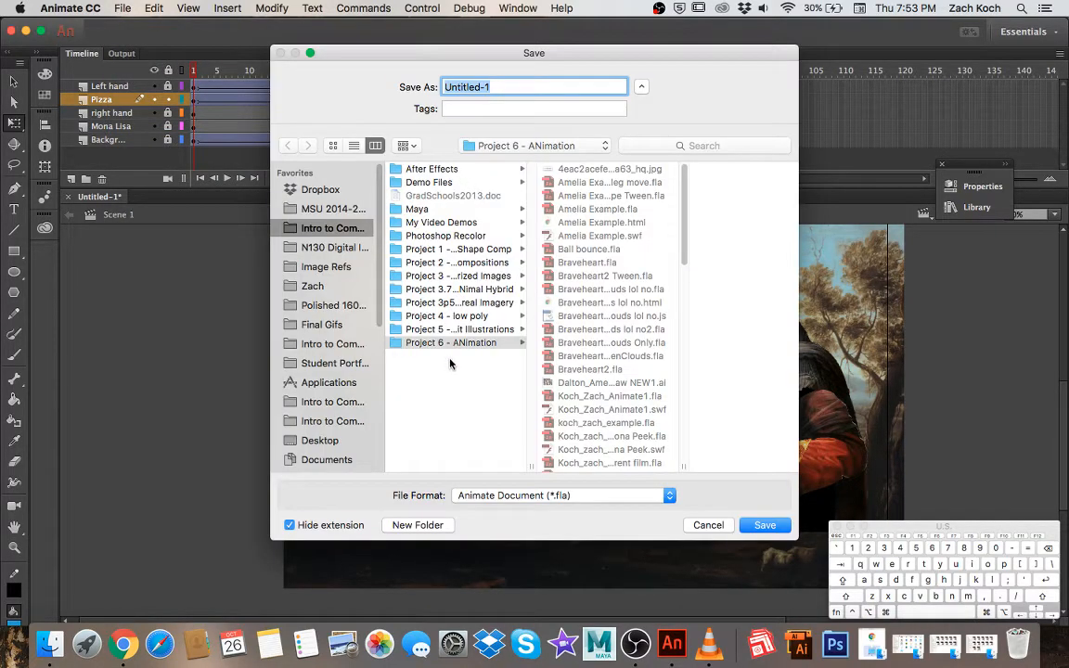
pyautogui.click(448, 345)
pyautogui.click(496, 87)
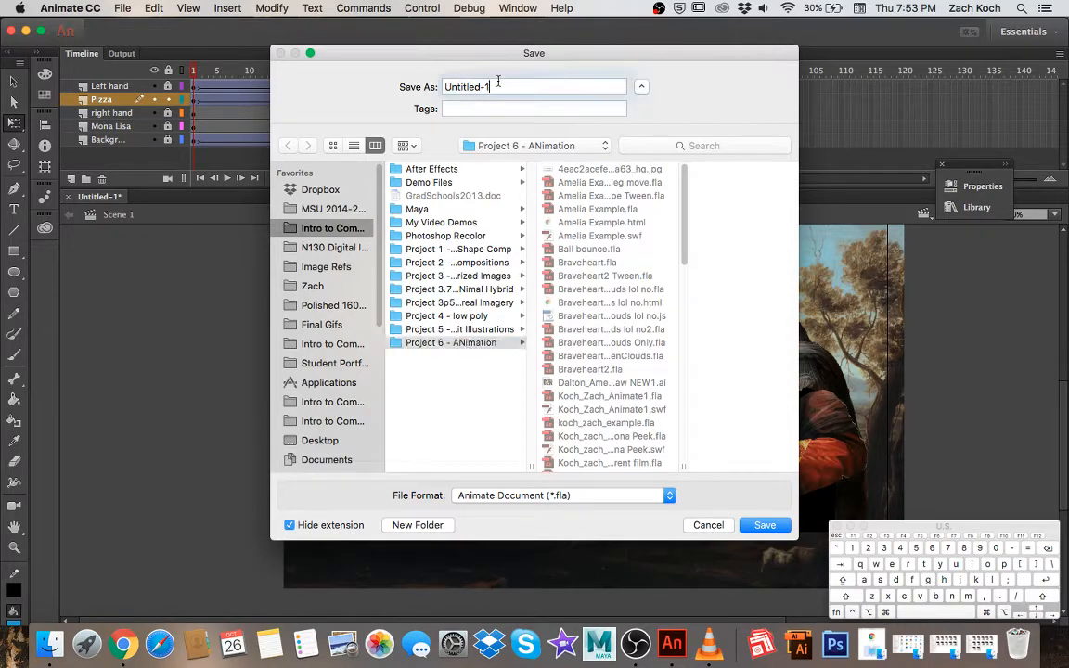
pyautogui.press('BackSpace')
pyautogui.press('BackSpace')
pyautogui.press('BackSpace')
pyautogui.press('BackSpace')
pyautogui.press('BackSpace')
pyautogui.press('BackSpace')
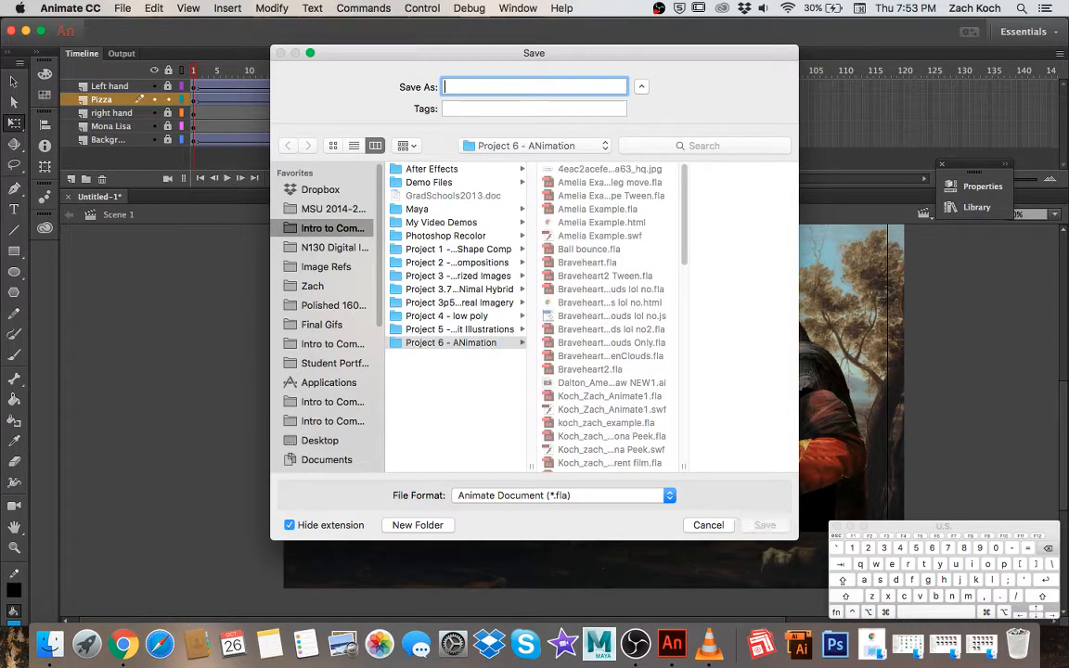
pyautogui.write('Koch_Za')
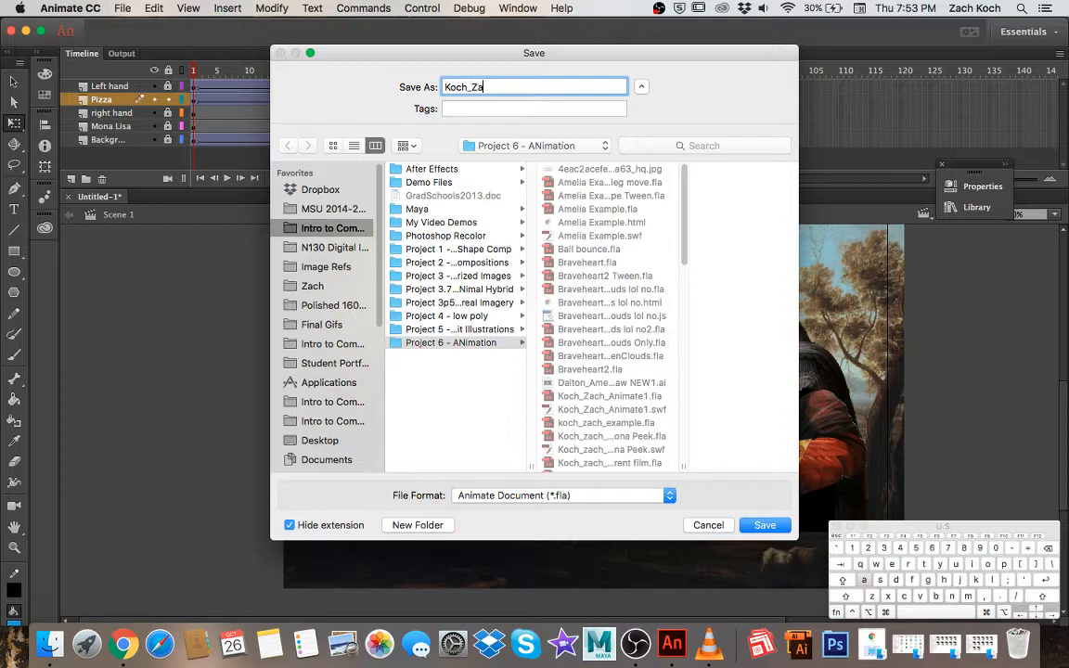
pyautogui.write('ch_Mona Pizza10')
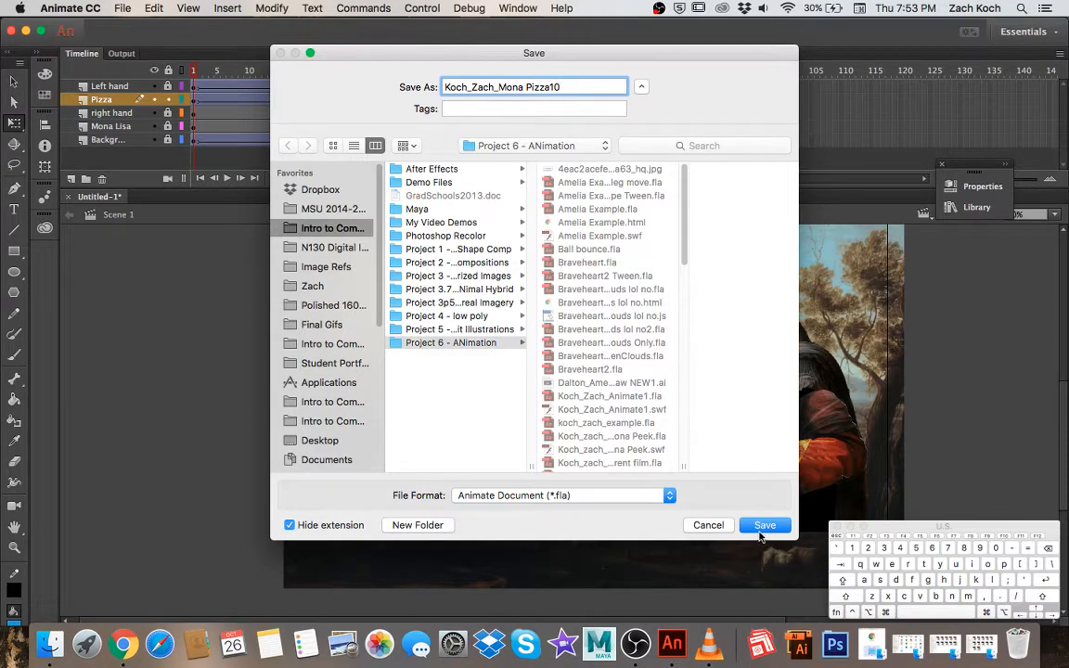
pyautogui.click(760, 533)
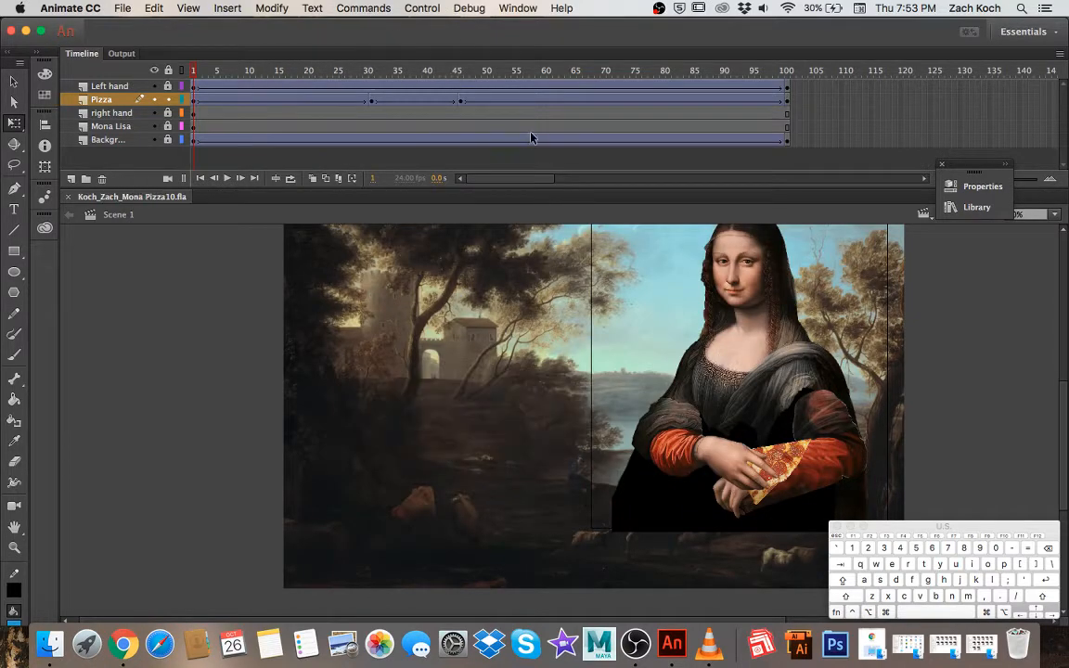
# Play the timeline, test the movie in its own preview window, and close the preview
pyautogui.press('Return')
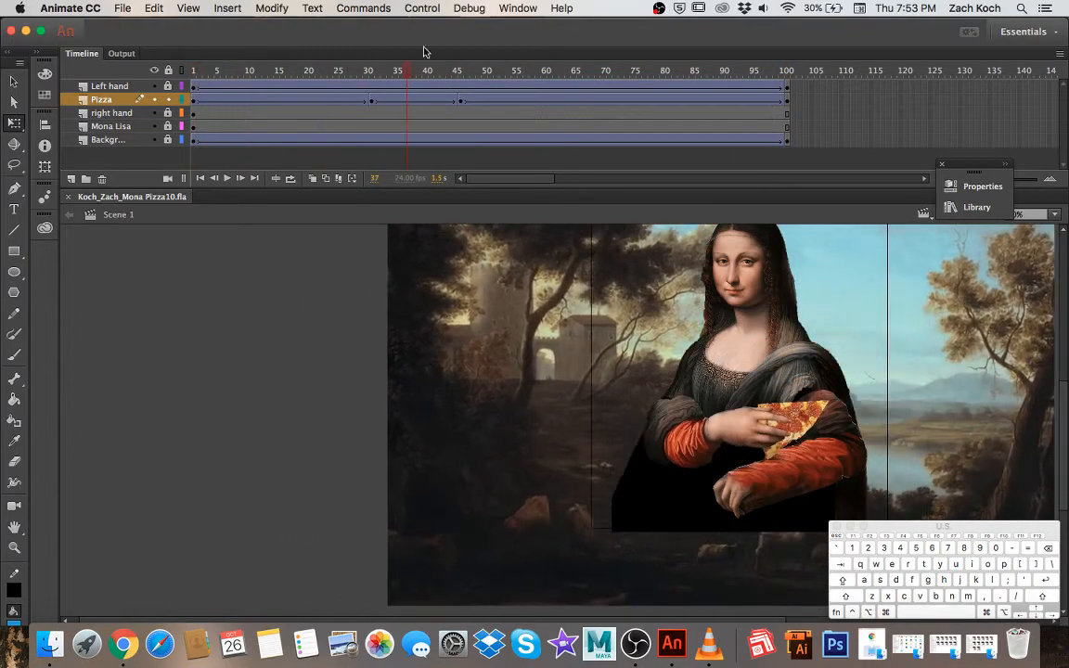
pyautogui.click(422, 7)
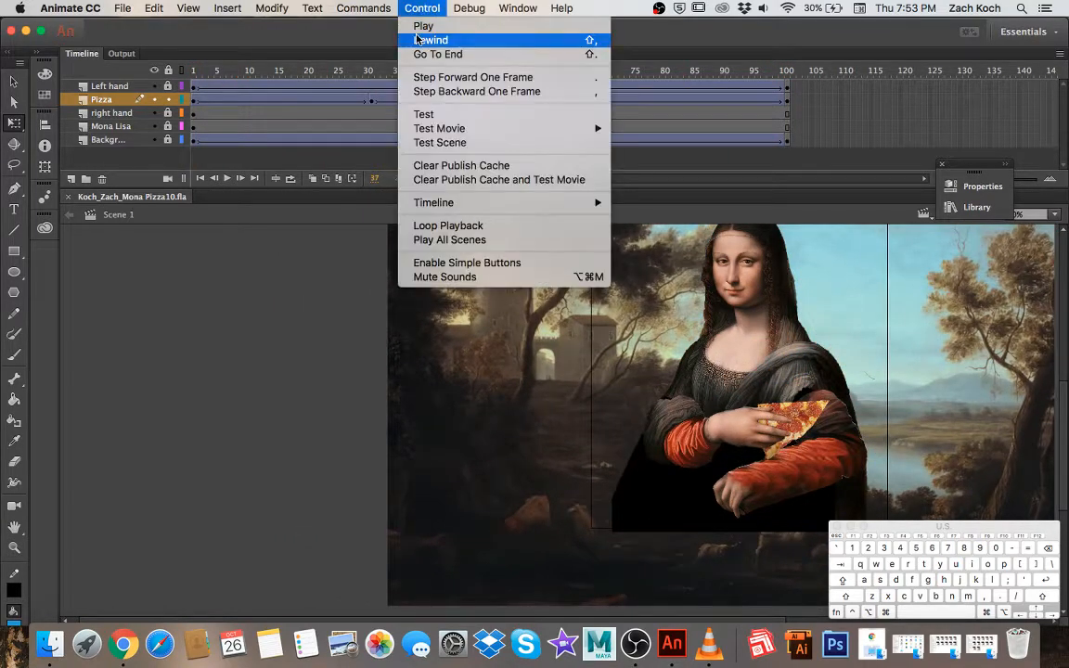
pyautogui.click(452, 119)
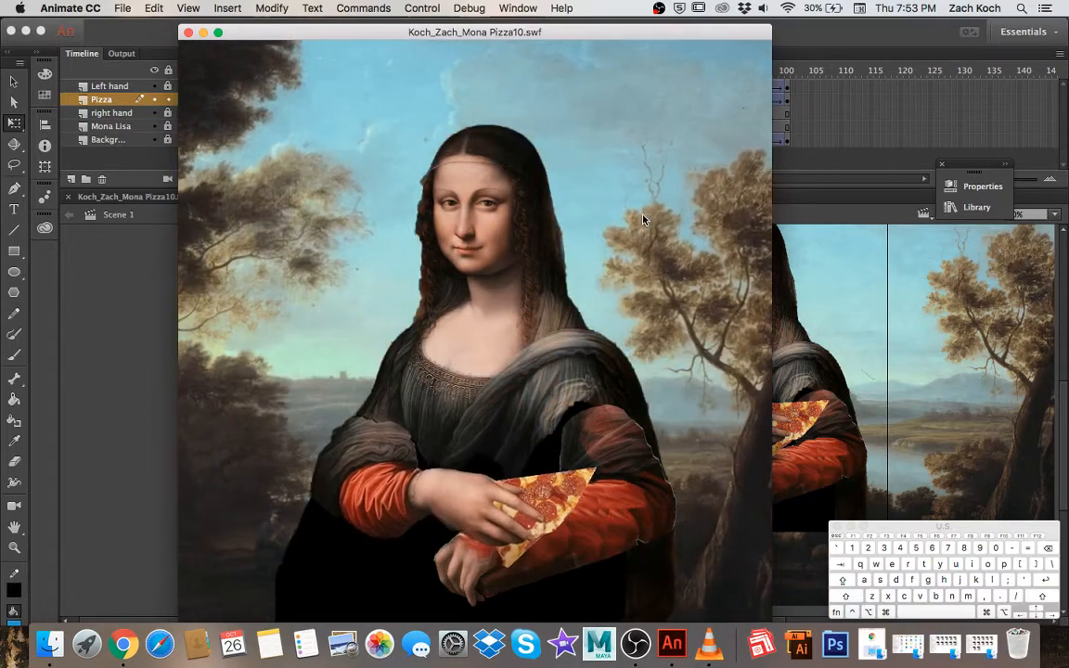
pyautogui.click(188, 33)
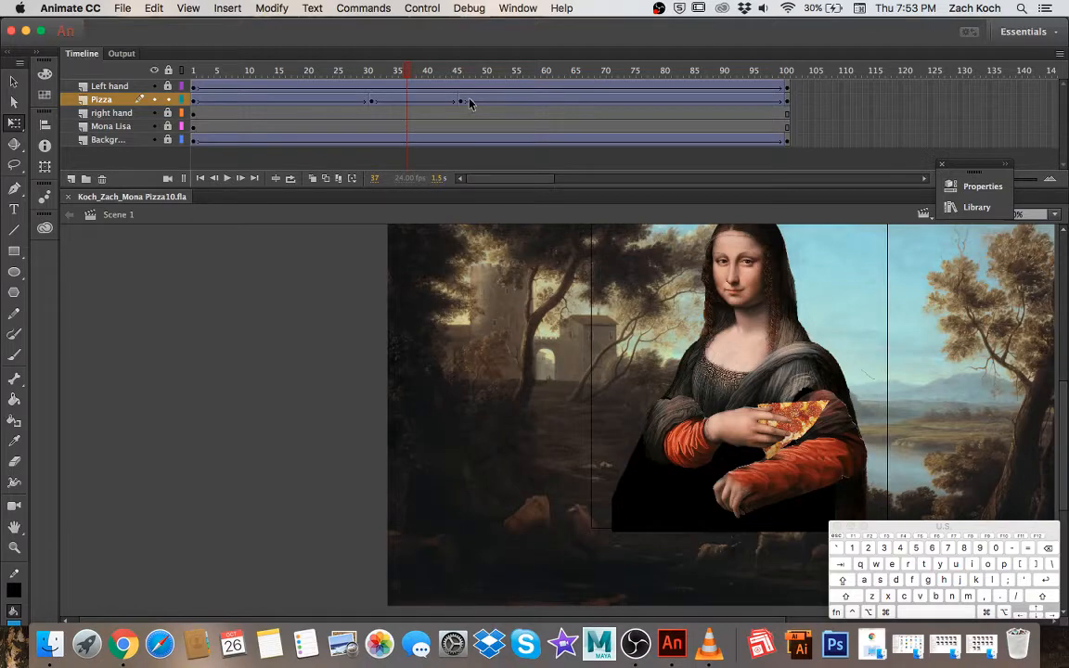
# Move the Left hand layer's final keyframe to frame 50 so that the hand's tween is shorter
pyautogui.click(786, 84)
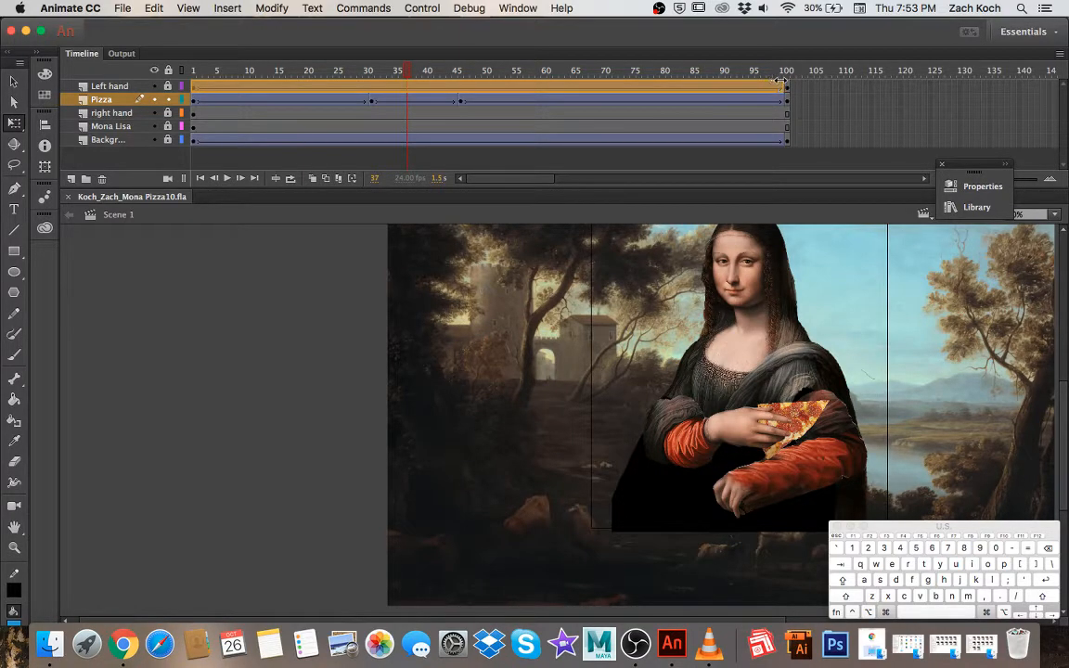
pyautogui.moveTo(781, 81); pyautogui.dragTo(466, 86)
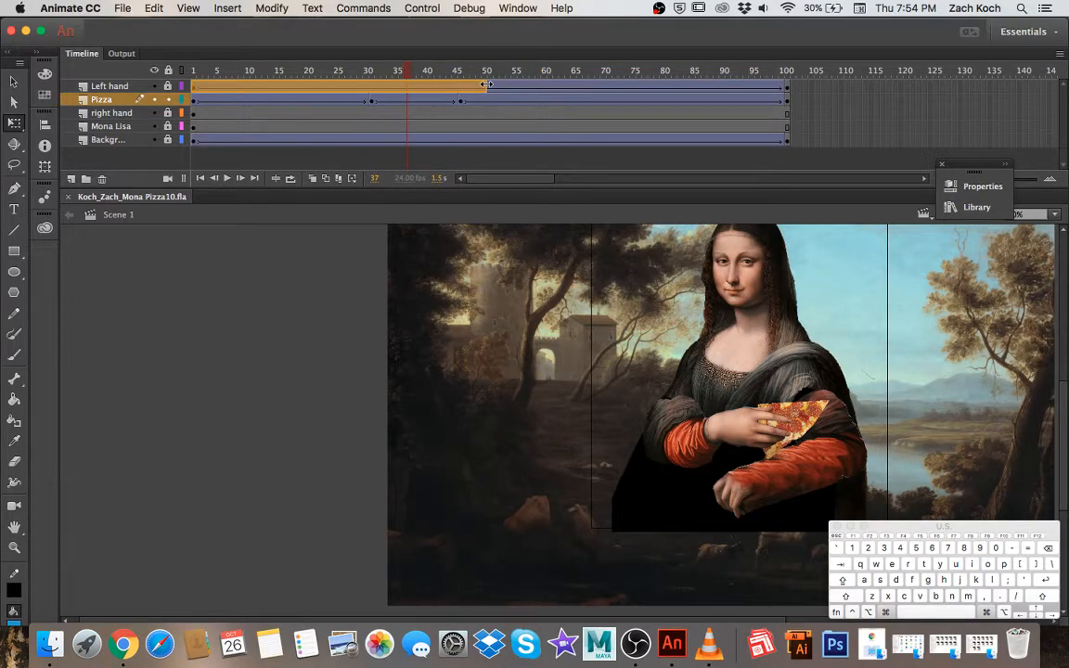
pyautogui.click(486, 84)
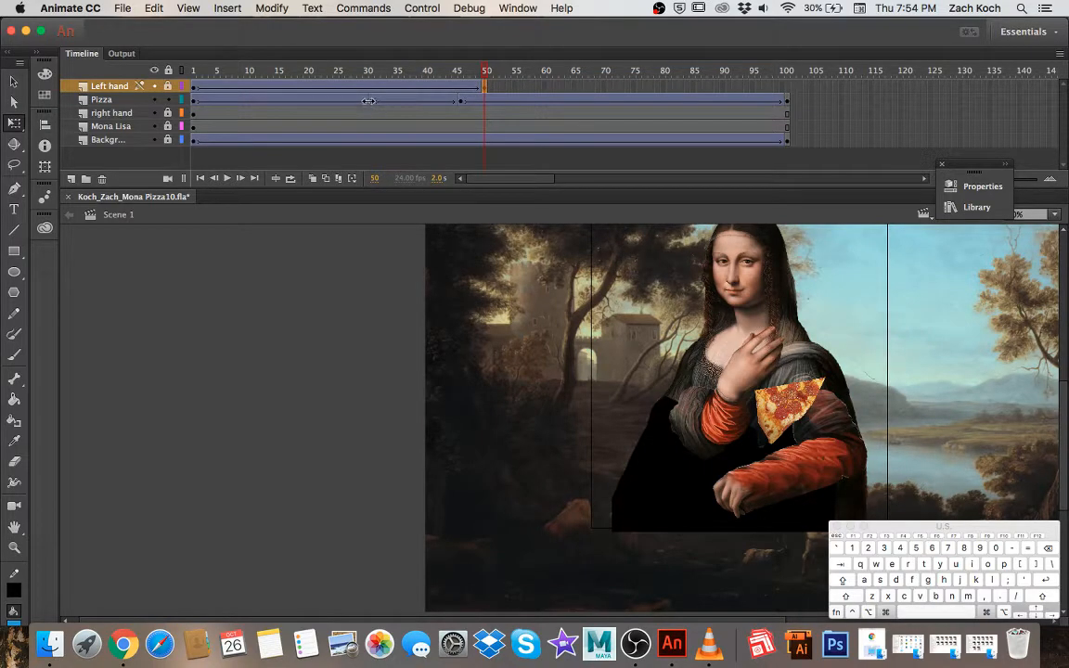
# Move the Pizza layer's three keyframes after the first to frames 13, 27 and 50
pyautogui.moveTo(369, 100); pyautogui.dragTo(281, 100)
pyautogui.click(265, 102)
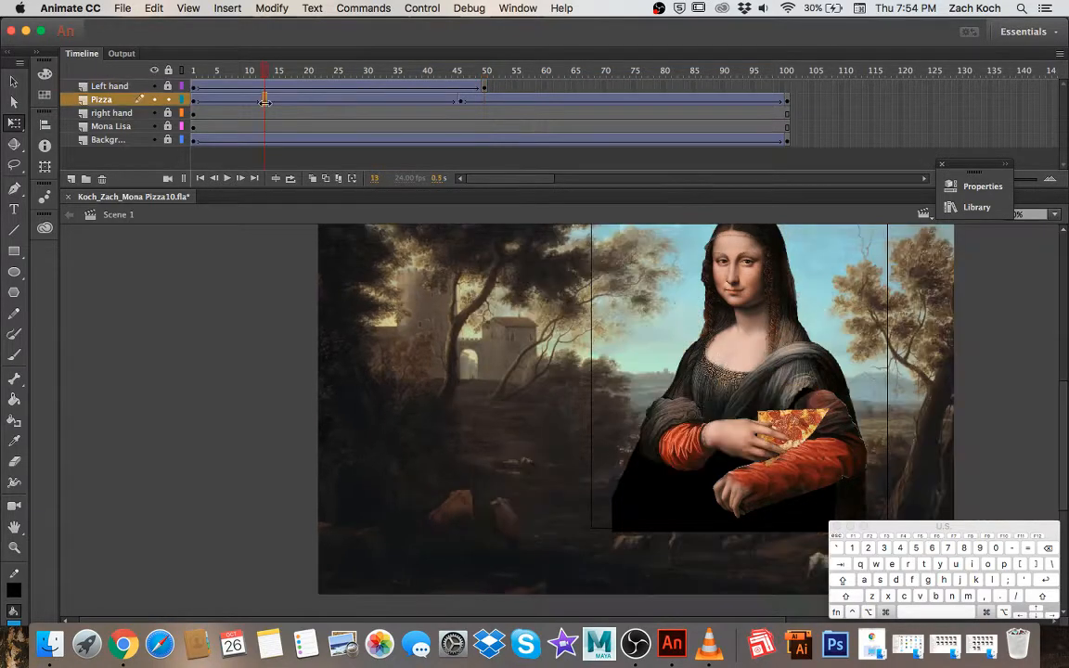
pyautogui.moveTo(459, 98); pyautogui.dragTo(379, 107)
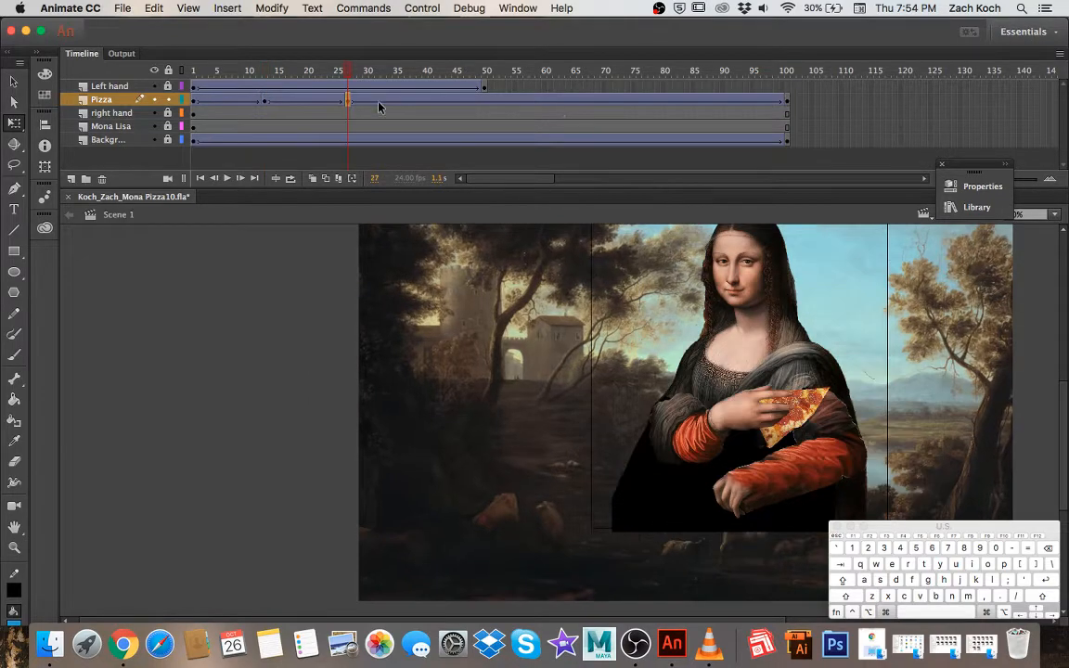
pyautogui.moveTo(784, 98); pyautogui.dragTo(485, 93)
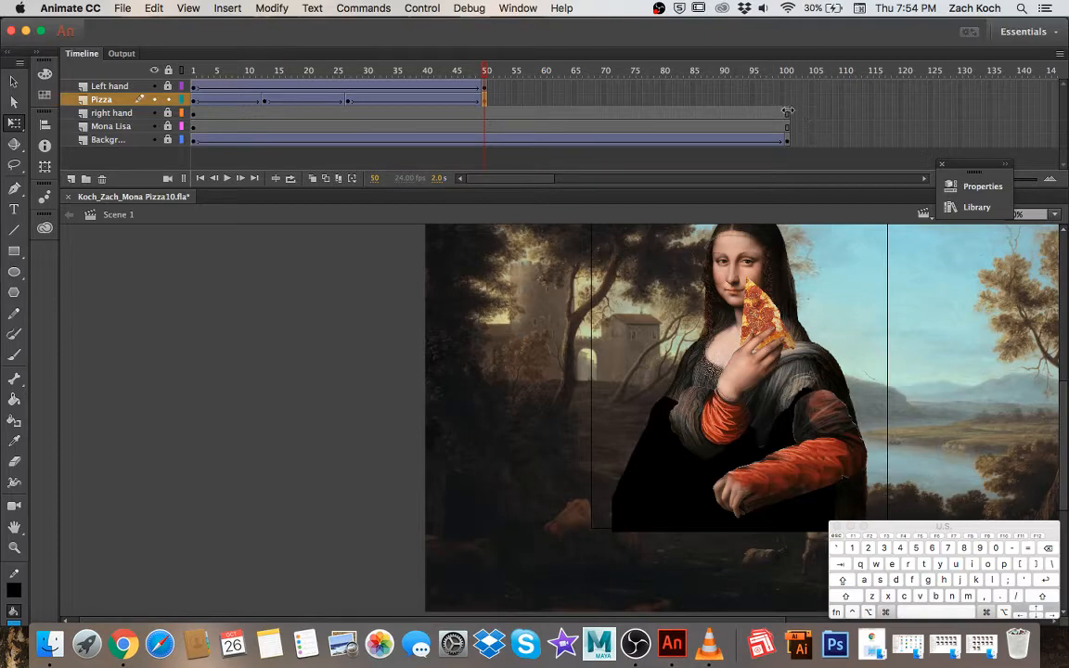
# Shorten the right hand, Mona Lisa and Background layers so that they all end at frame 50
pyautogui.moveTo(786, 111); pyautogui.dragTo(484, 111)
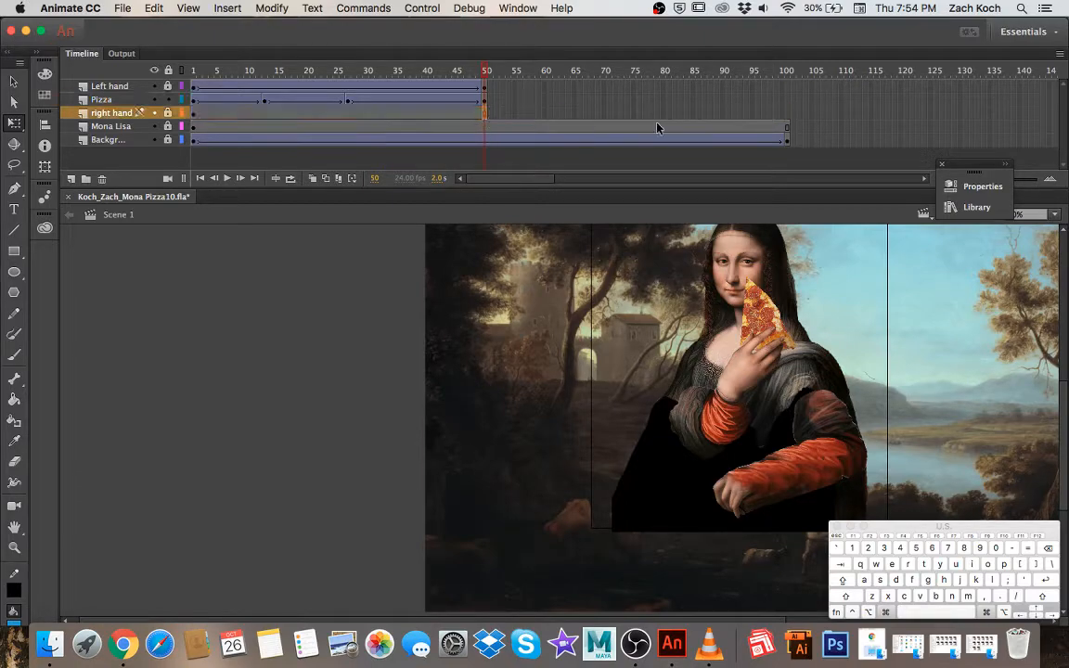
pyautogui.moveTo(784, 127); pyautogui.dragTo(481, 128)
pyautogui.moveTo(788, 141); pyautogui.dragTo(485, 141)
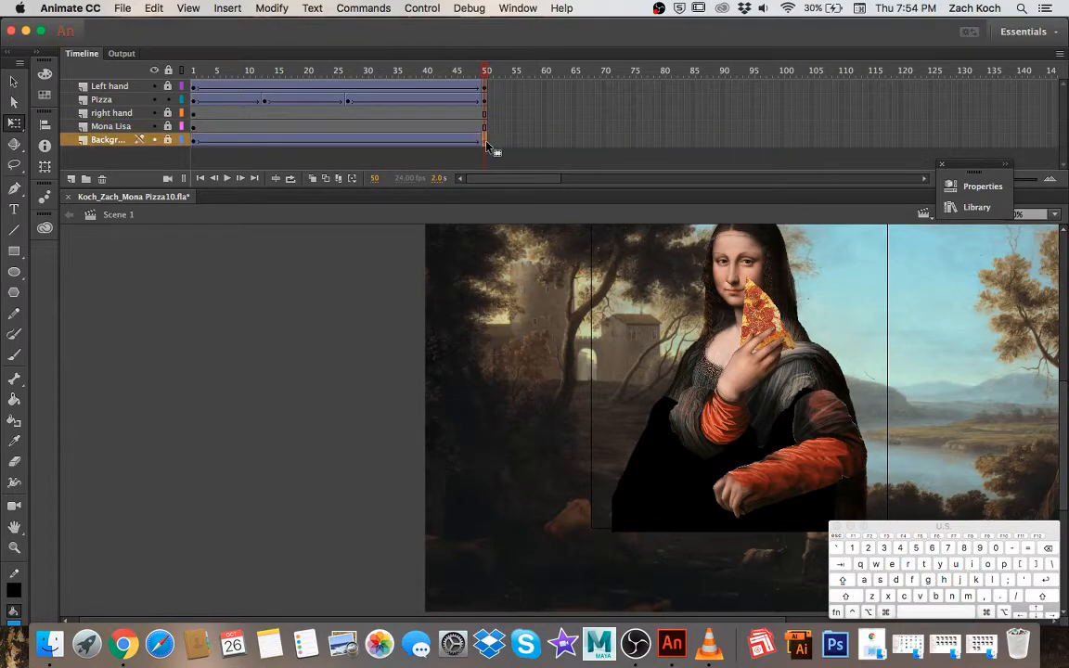
pyautogui.moveTo(484, 77)
pyautogui.mouseDown()
pyautogui.moveTo(225, 82)
pyautogui.moveTo(486, 72)
pyautogui.mouseUp()
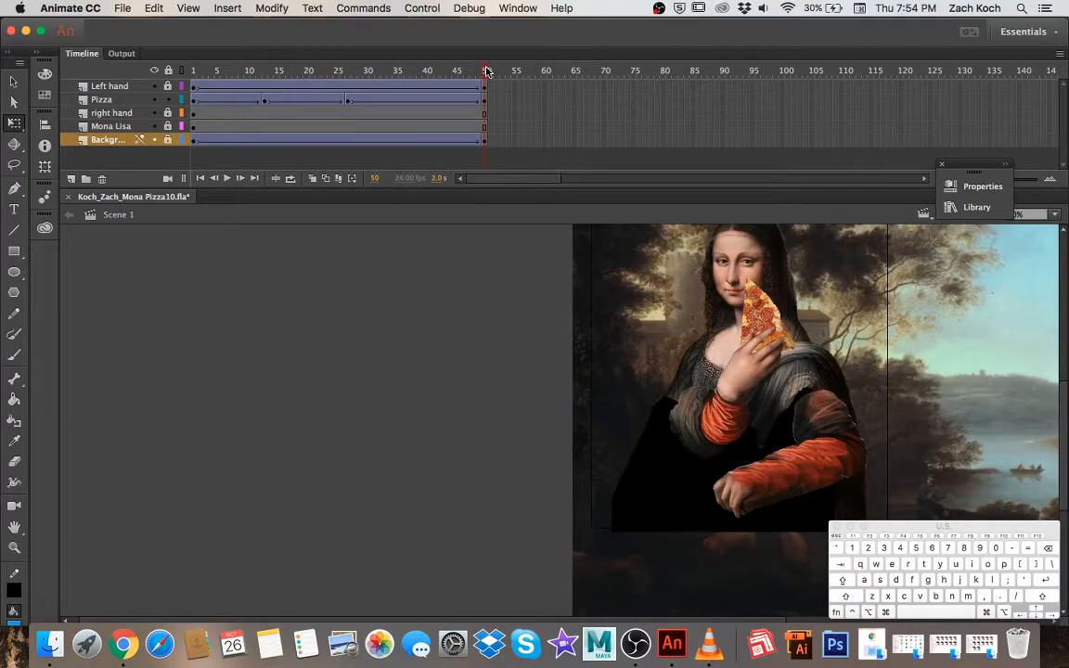
pyautogui.click(469, 86)
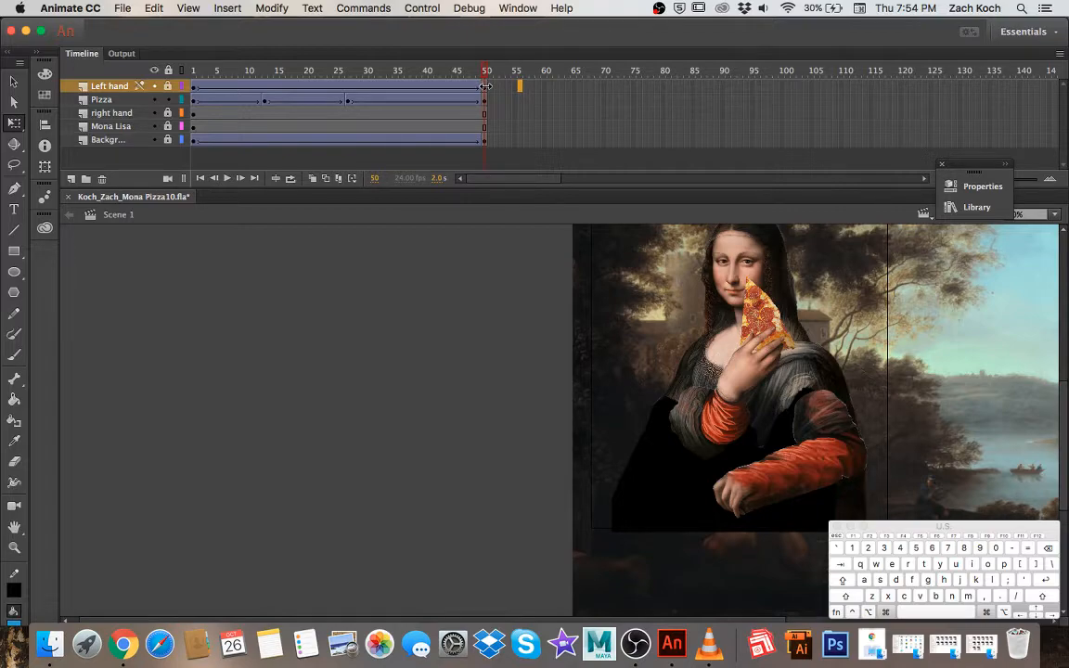
pyautogui.moveTo(484, 85); pyautogui.dragTo(644, 86)
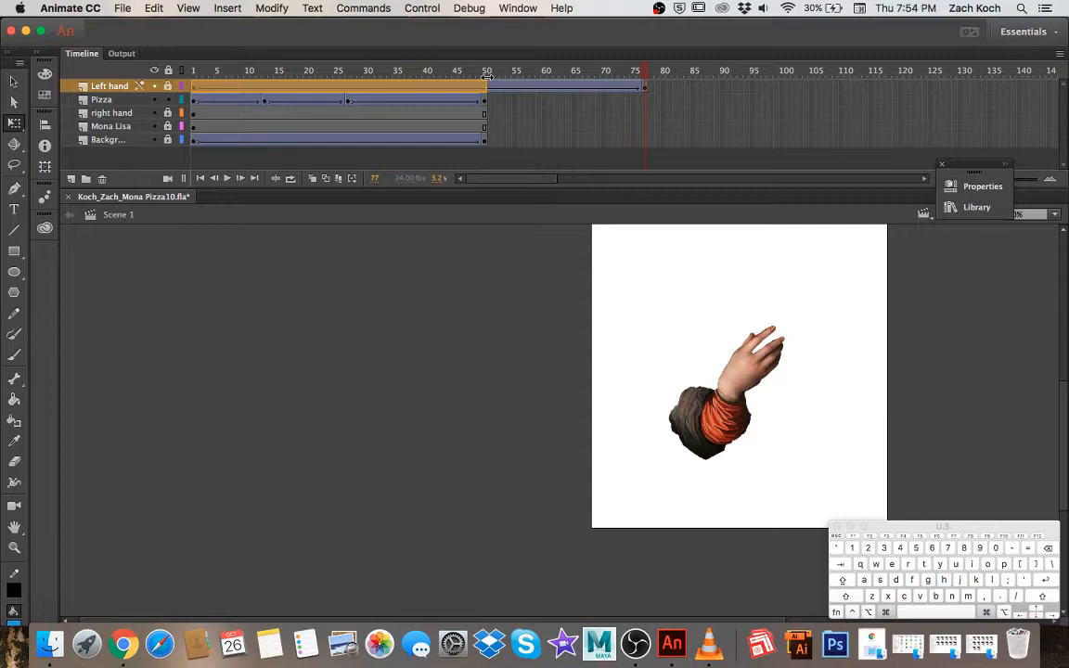
pyautogui.press('super+z')
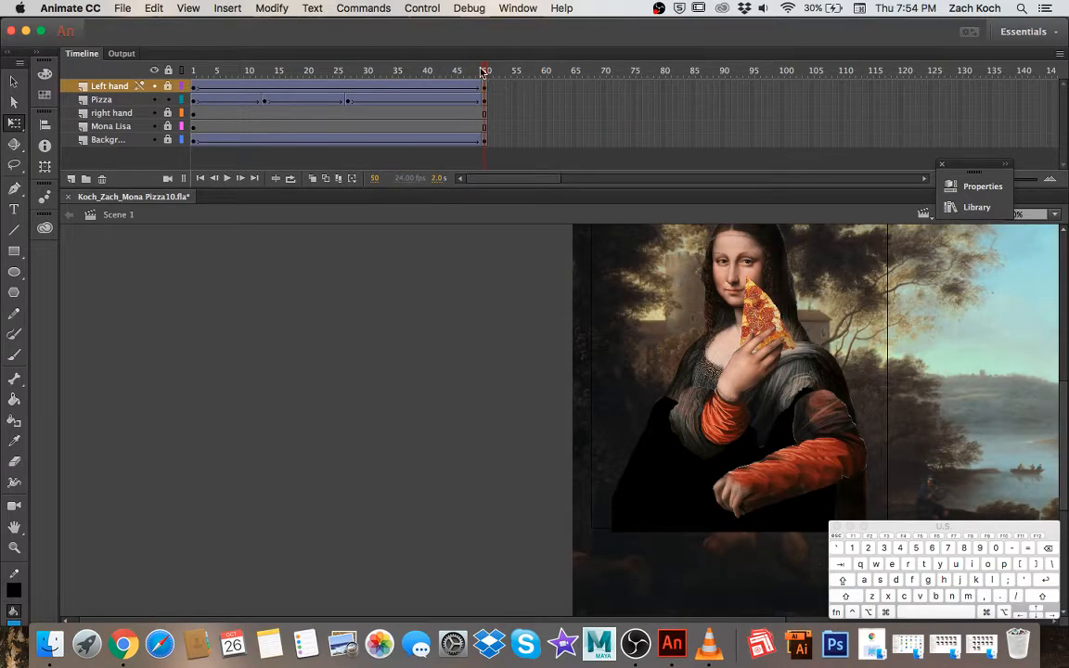
# Scrub back through the shortened timeline, test the movie in its preview window, and close the preview
pyautogui.moveTo(481, 71); pyautogui.dragTo(244, 83)
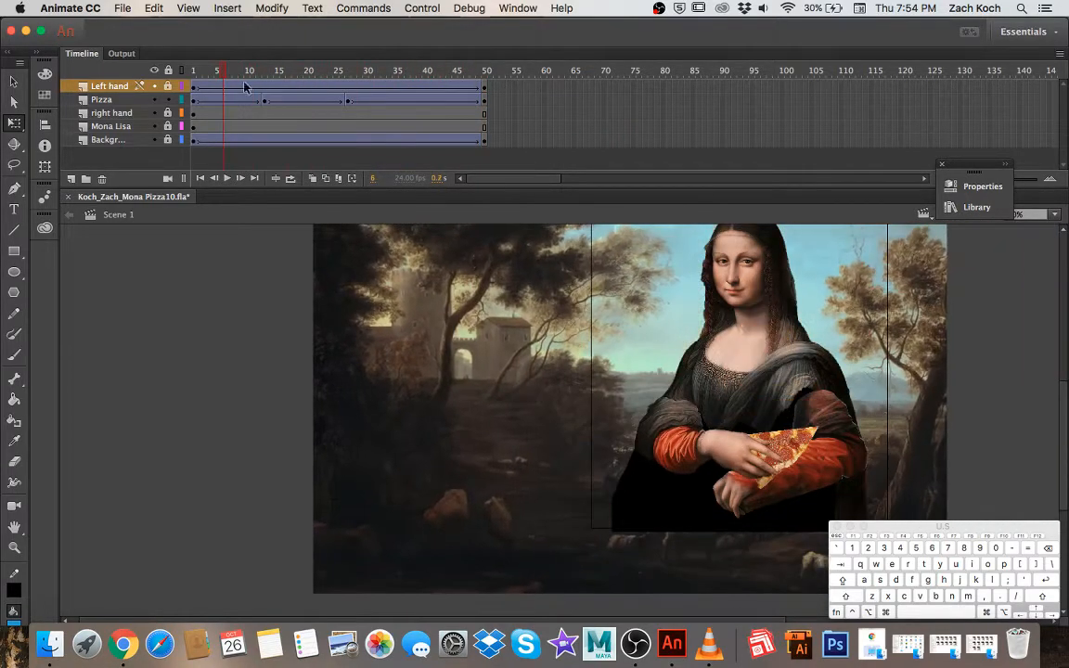
pyautogui.click(405, 8)
pyautogui.click(436, 112)
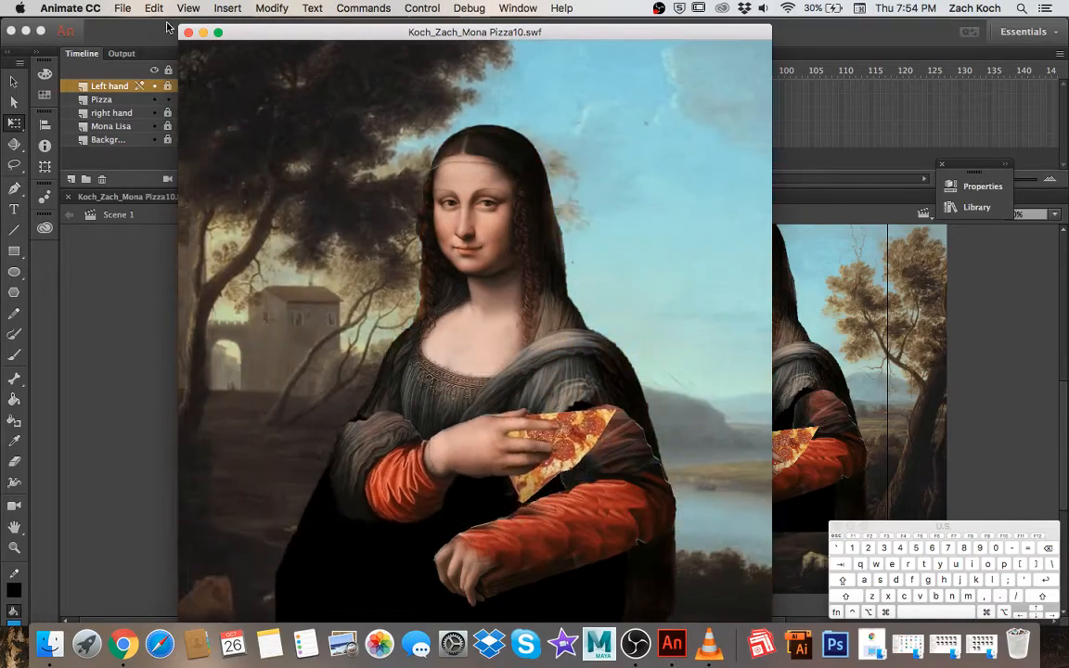
pyautogui.click(189, 32)
# At the Pizza layer's frame 13 keyframe, nudge the pizza slice down to fit the left hand
pyautogui.moveTo(220, 83); pyautogui.dragTo(267, 82)
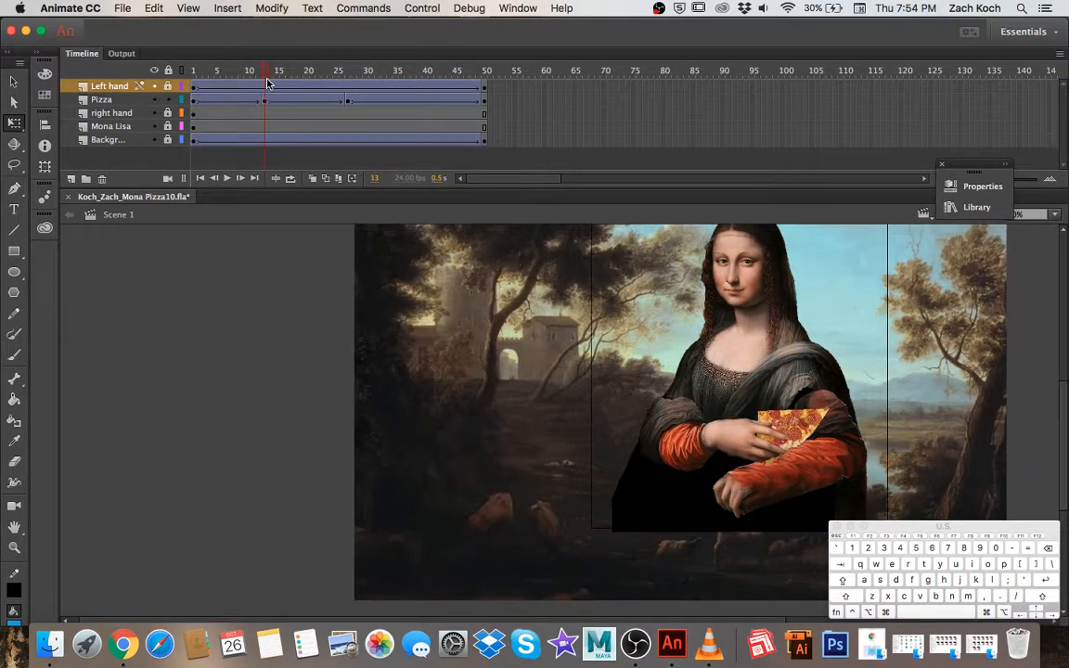
pyautogui.click(265, 100)
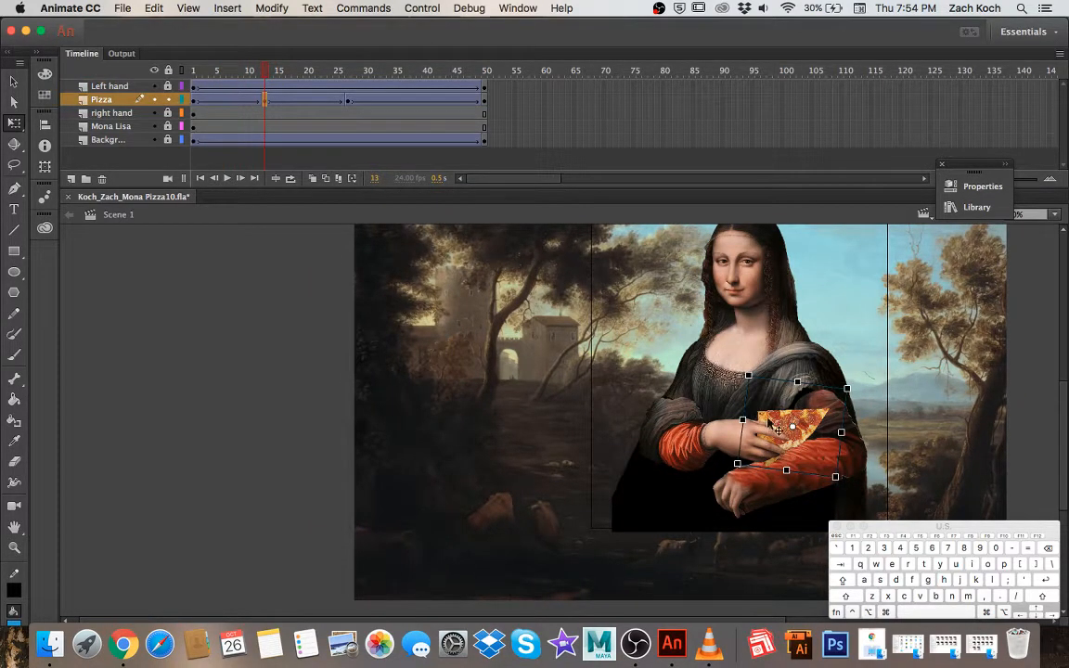
pyautogui.press('Down')
pyautogui.press('Down')
pyautogui.press('Down')
pyautogui.press('Down')
pyautogui.press('Down')
pyautogui.press('Down')
pyautogui.press('Down')
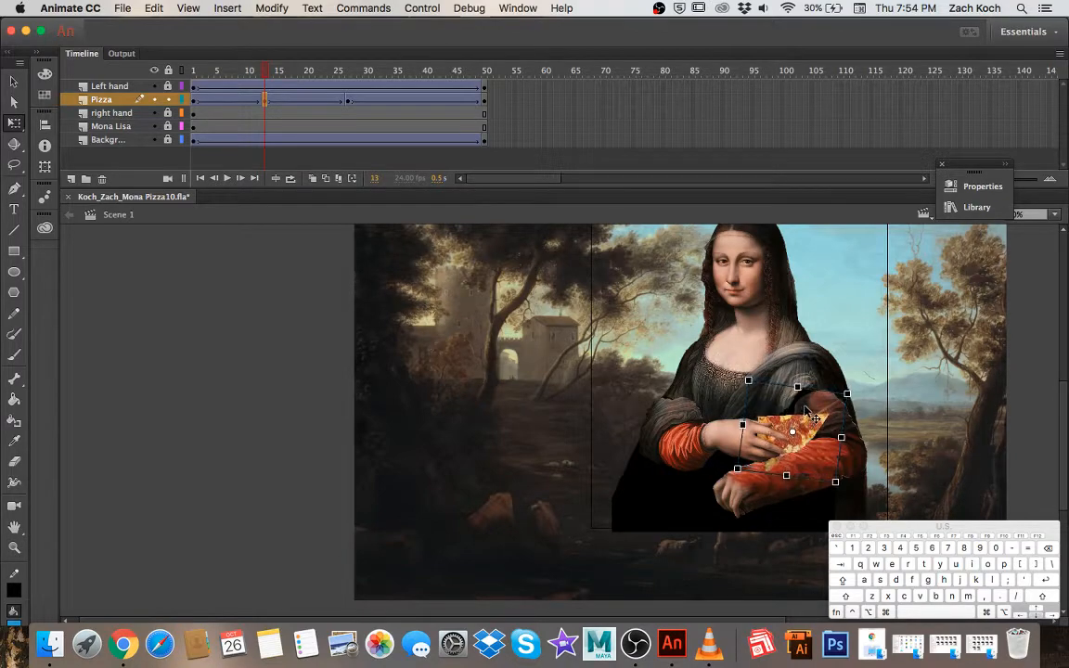
pyautogui.press('Down')
pyautogui.press('Down')
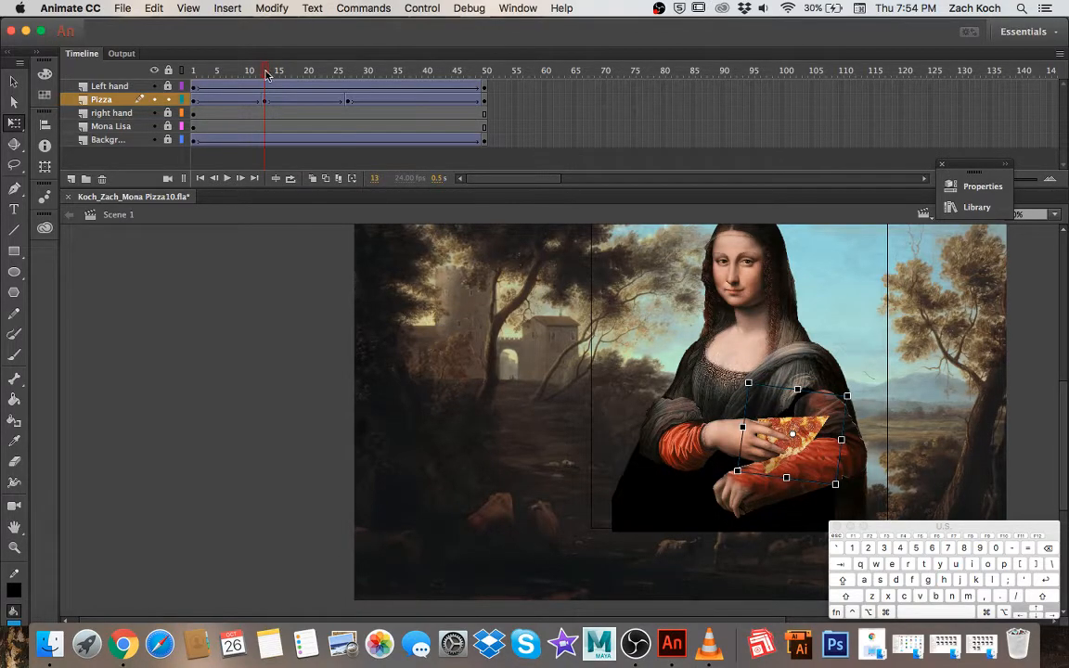
# Add a Pizza layer keyframe at frame 20, rotate the slice clockwise, and nudge it right and down into the hand
pyautogui.moveTo(265, 74); pyautogui.dragTo(303, 84)
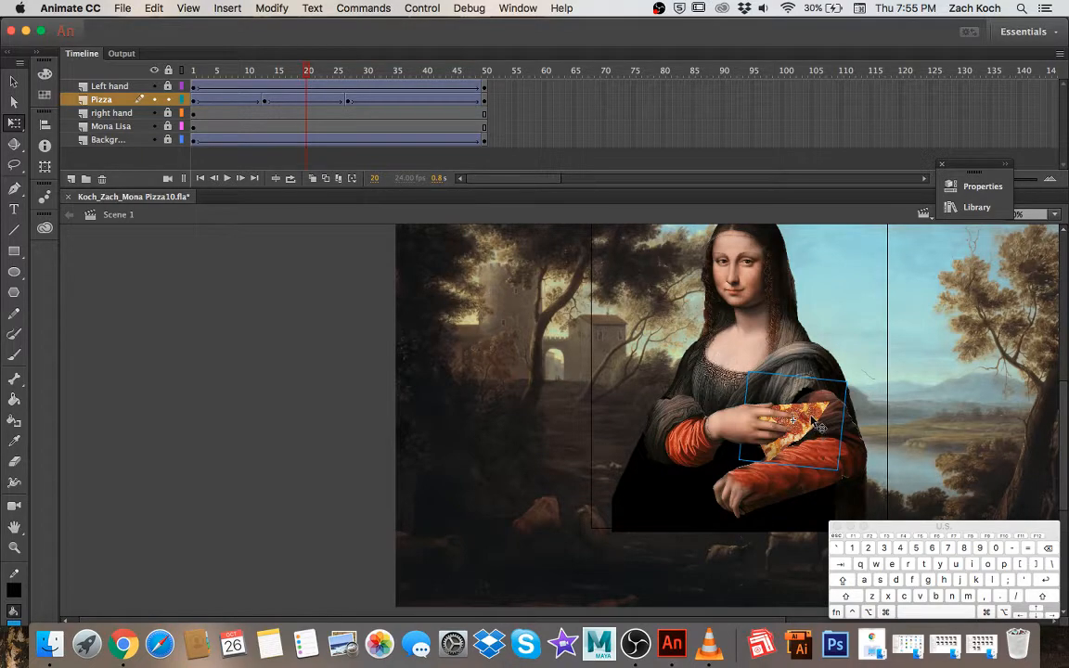
pyautogui.click(817, 425)
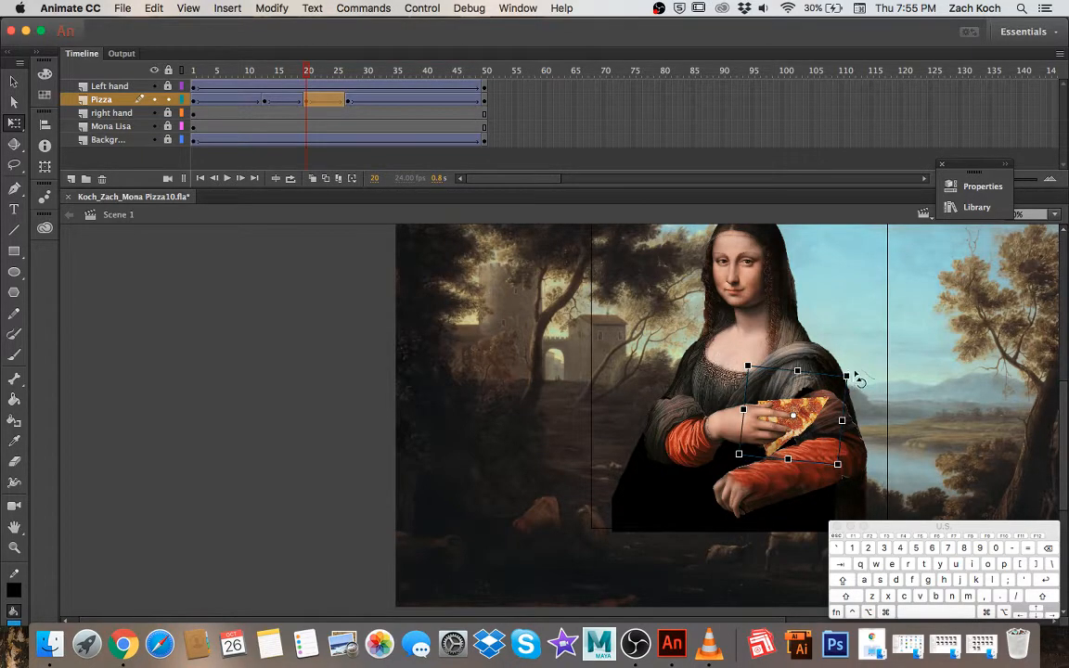
pyautogui.moveTo(855, 375); pyautogui.dragTo(860, 390)
pyautogui.press('Right')
pyautogui.press('Right')
pyautogui.press('Right')
pyautogui.press('Down')
pyautogui.press('Down')
pyautogui.press('Down')
pyautogui.press('Down')
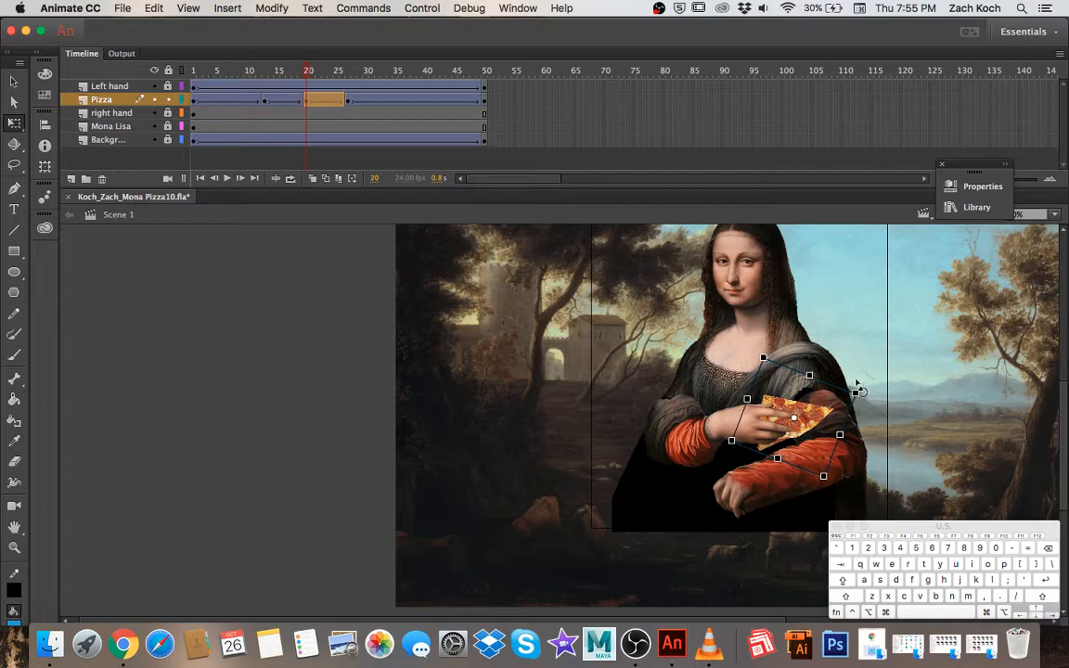
pyautogui.press('Down')
pyautogui.press('Down')
pyautogui.press('Down')
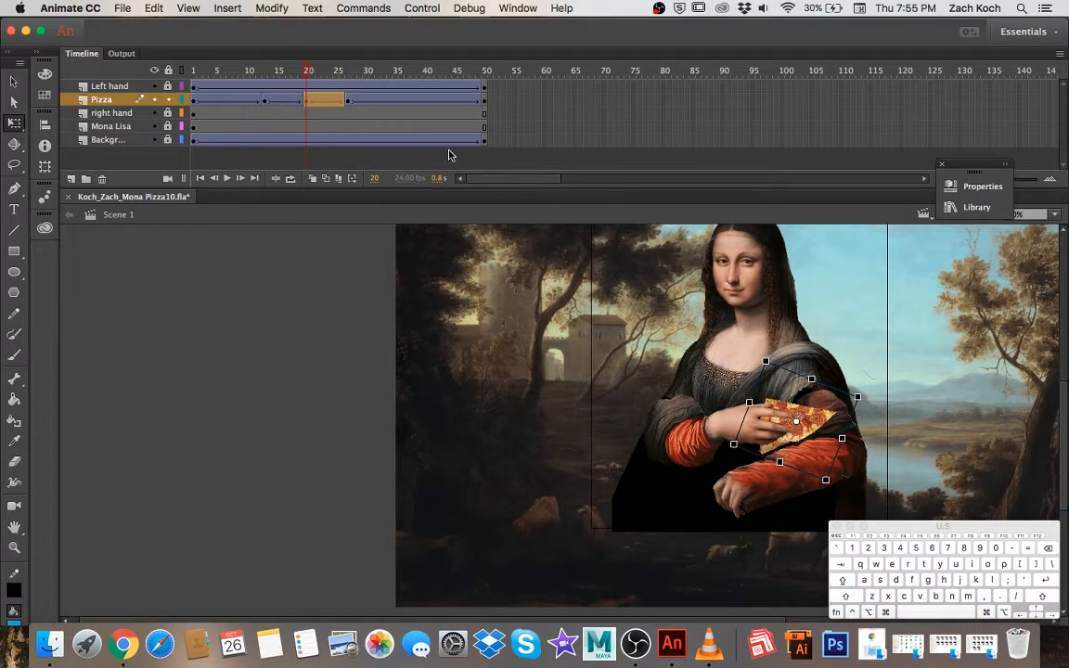
# At the Pizza layer's frame 27 keyframe, nudge the slice up to match the hand
pyautogui.click(349, 100)
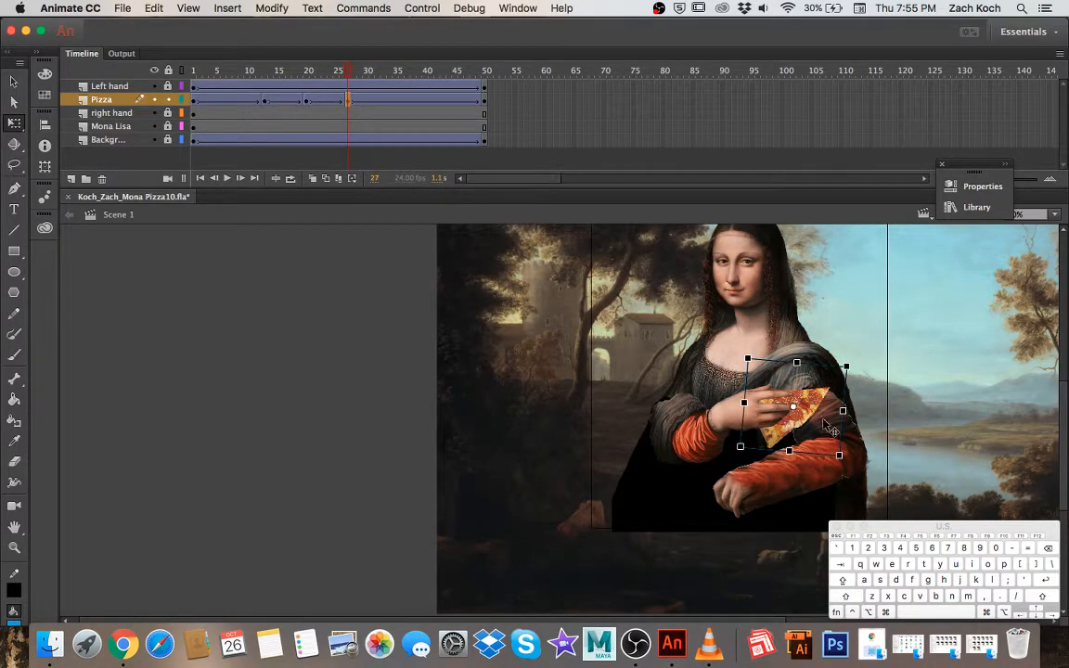
pyautogui.press('Up')
pyautogui.press('Up')
pyautogui.press('Up')
pyautogui.press('Up')
pyautogui.press('Up')
pyautogui.press('Up')
pyautogui.press('Up')
pyautogui.press('Up')
pyautogui.press('Up')
pyautogui.press('Up')
pyautogui.press('Up')
pyautogui.press('Up')
pyautogui.press('Up')
pyautogui.press('Up')
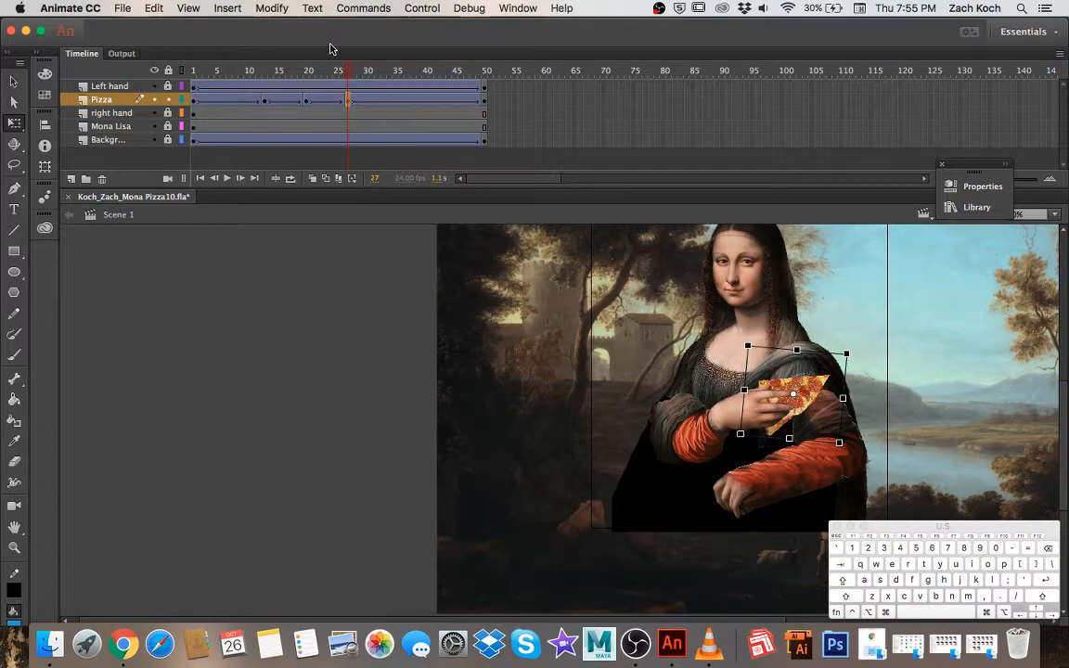
# Add a Pizza layer keyframe at frame 36, shift the slice slightly right to fit the hand, and scrub to frame 50
pyautogui.moveTo(347, 72); pyautogui.dragTo(398, 104)
pyautogui.rightClick(401, 105)
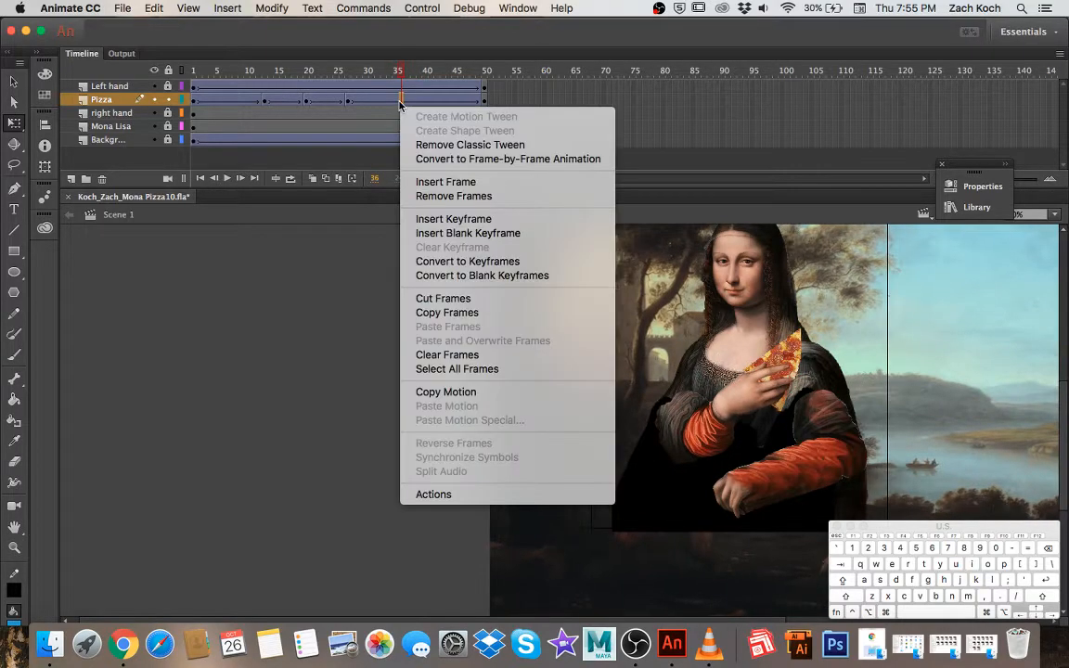
pyautogui.press('Escape')
pyautogui.click(722, 321)
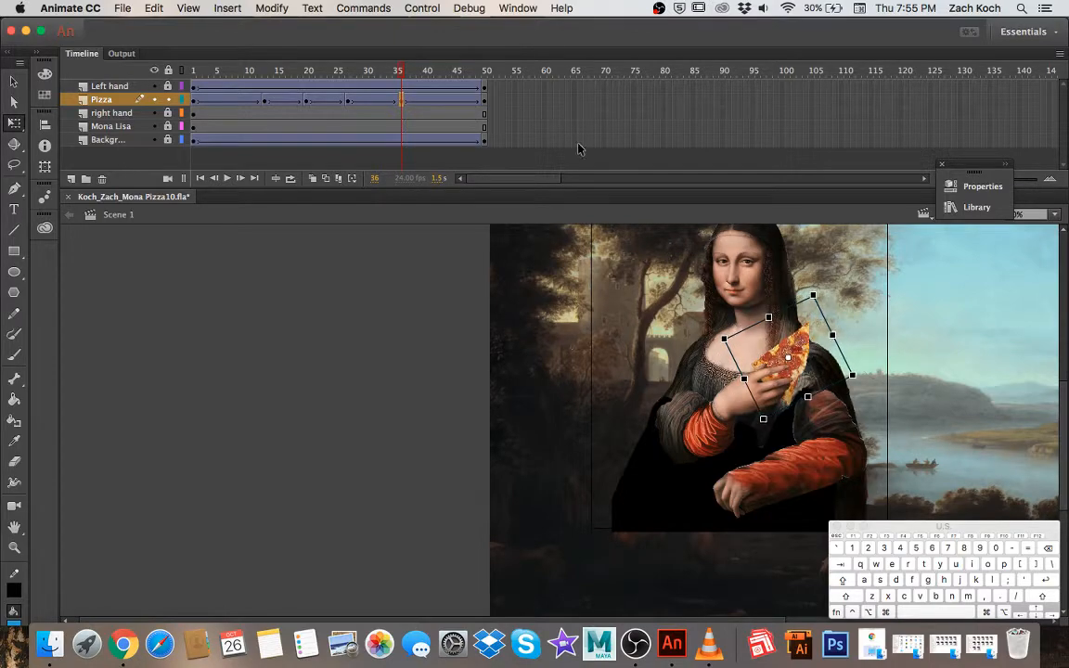
pyautogui.moveTo(403, 74); pyautogui.dragTo(497, 98)
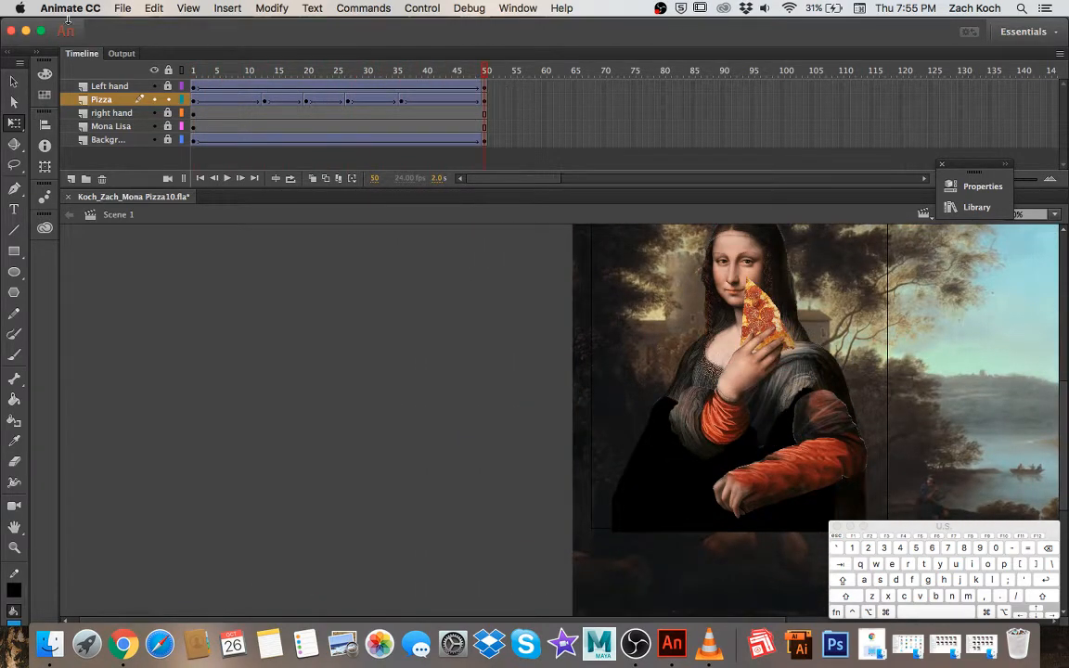
# Save the document, return the playhead to frame 1, and unlock all layers
pyautogui.click(124, 8)
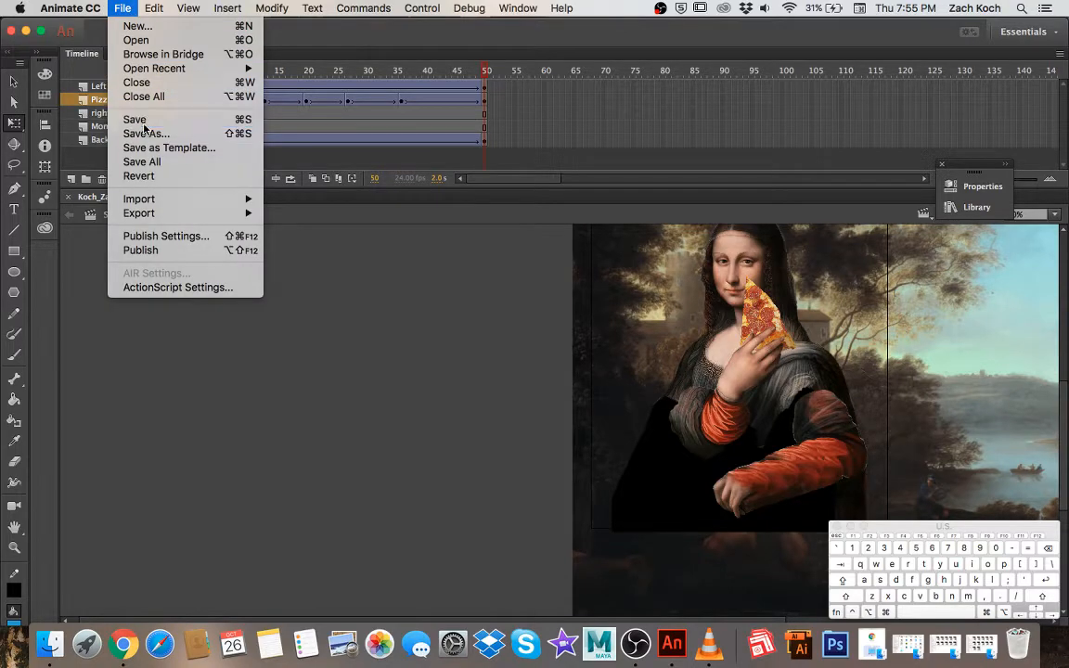
pyautogui.click(163, 123)
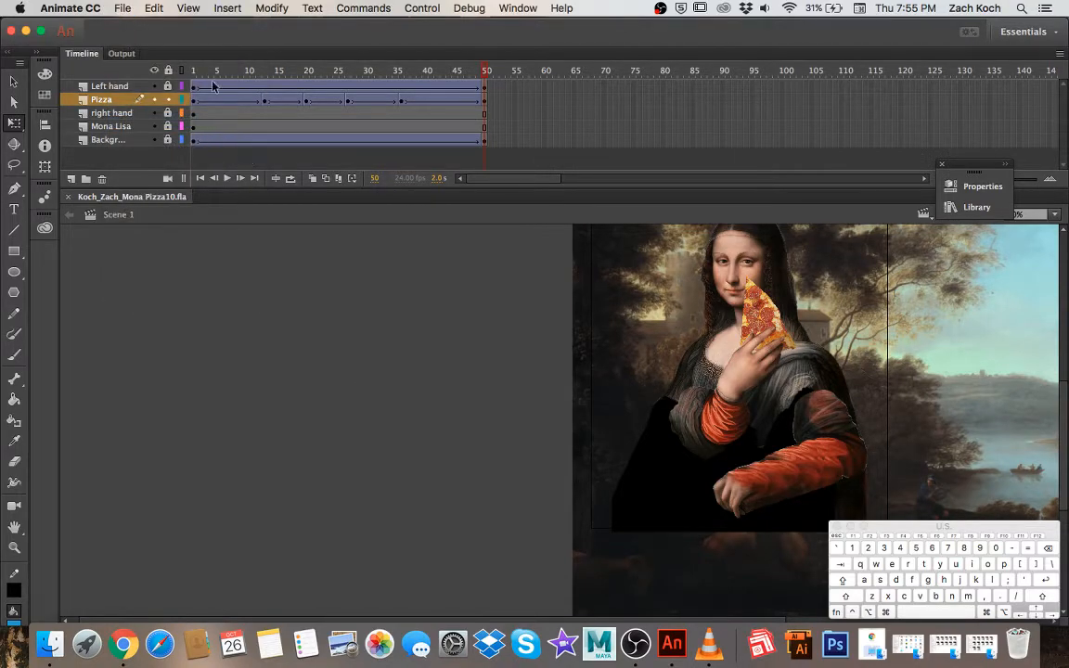
pyautogui.click(194, 87)
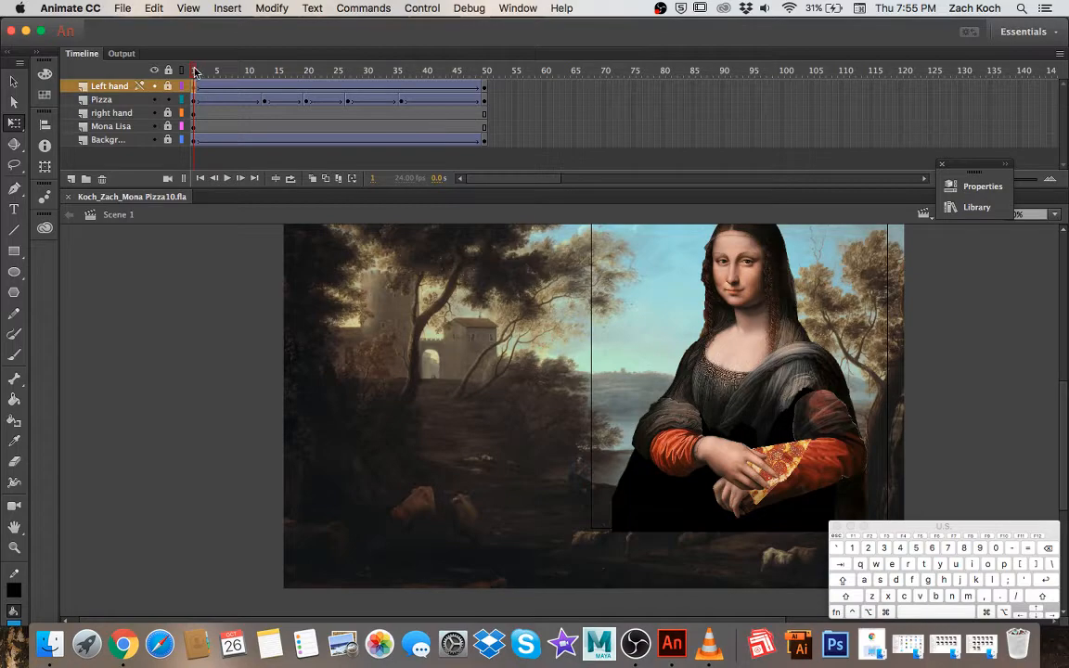
pyautogui.click(168, 71)
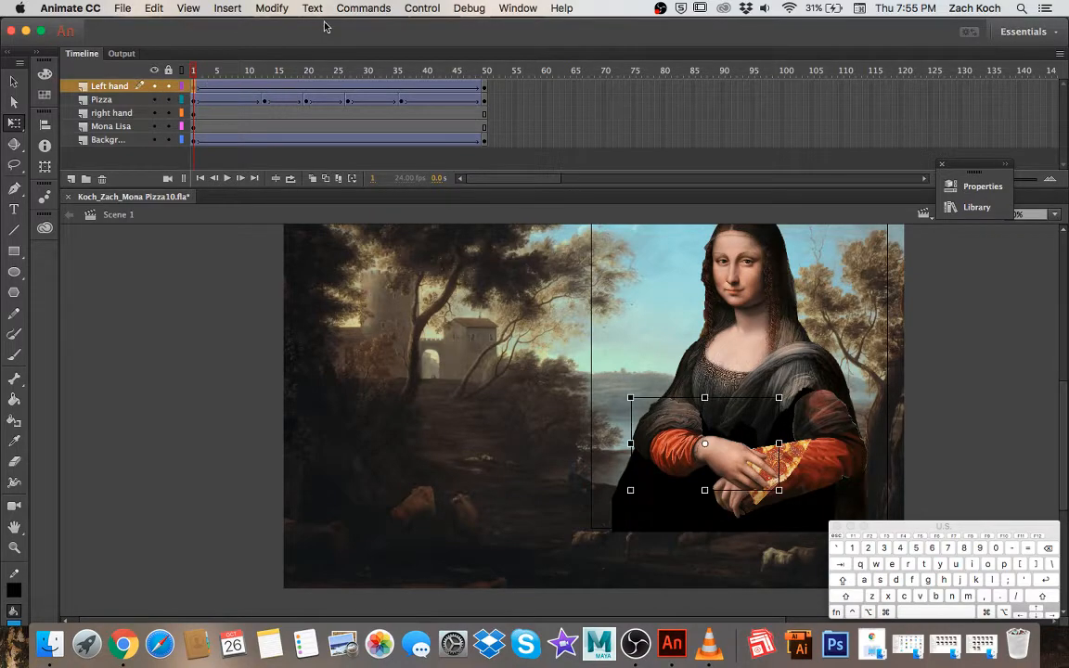
# Test the movie to review the corrected pizza motion, and close the preview window
pyautogui.click(363, 9)
pyautogui.click(367, 8)
pyautogui.click(421, 8)
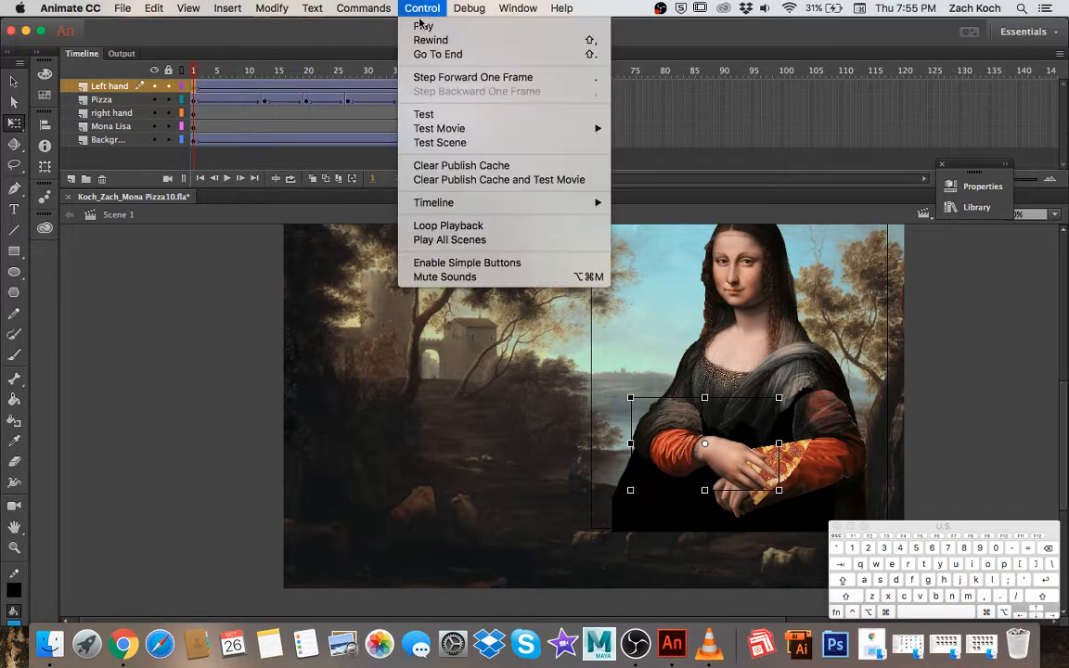
pyautogui.click(433, 115)
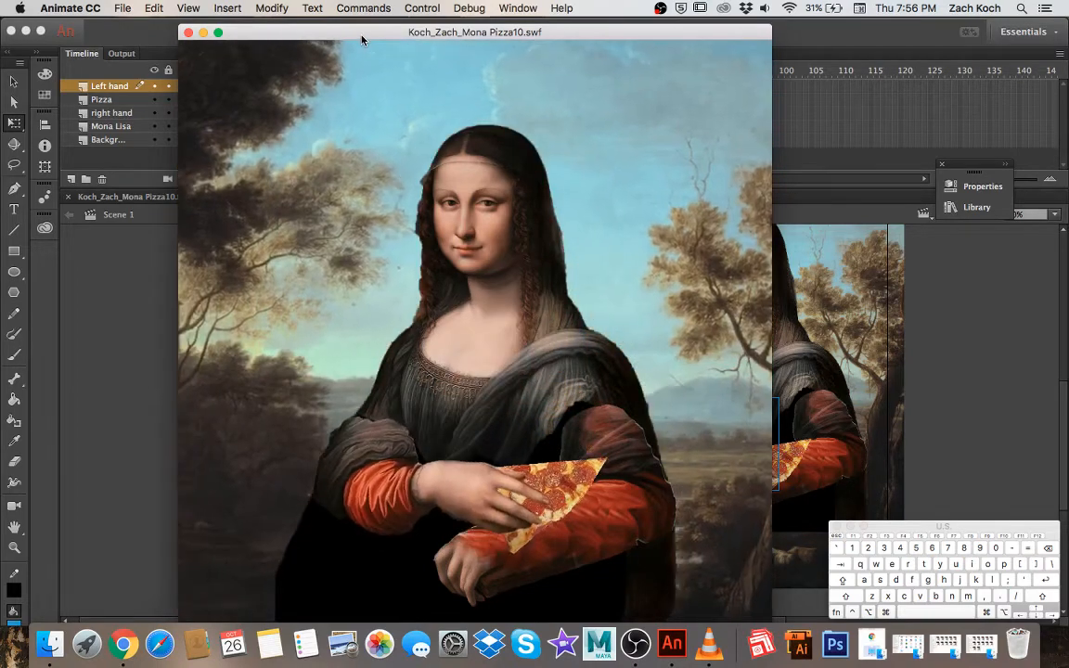
pyautogui.moveTo(362, 39); pyautogui.dragTo(366, 37)
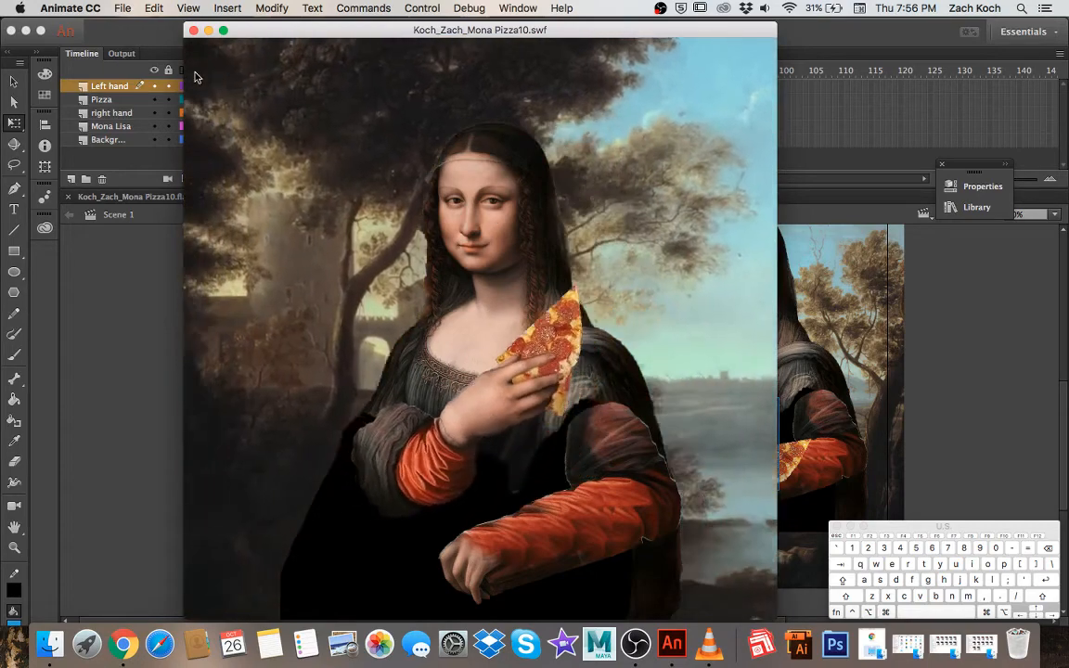
pyautogui.moveTo(186, 71)
pyautogui.mouseDown()
pyautogui.moveTo(220, 69)
pyautogui.moveTo(194, 74)
pyautogui.mouseUp()
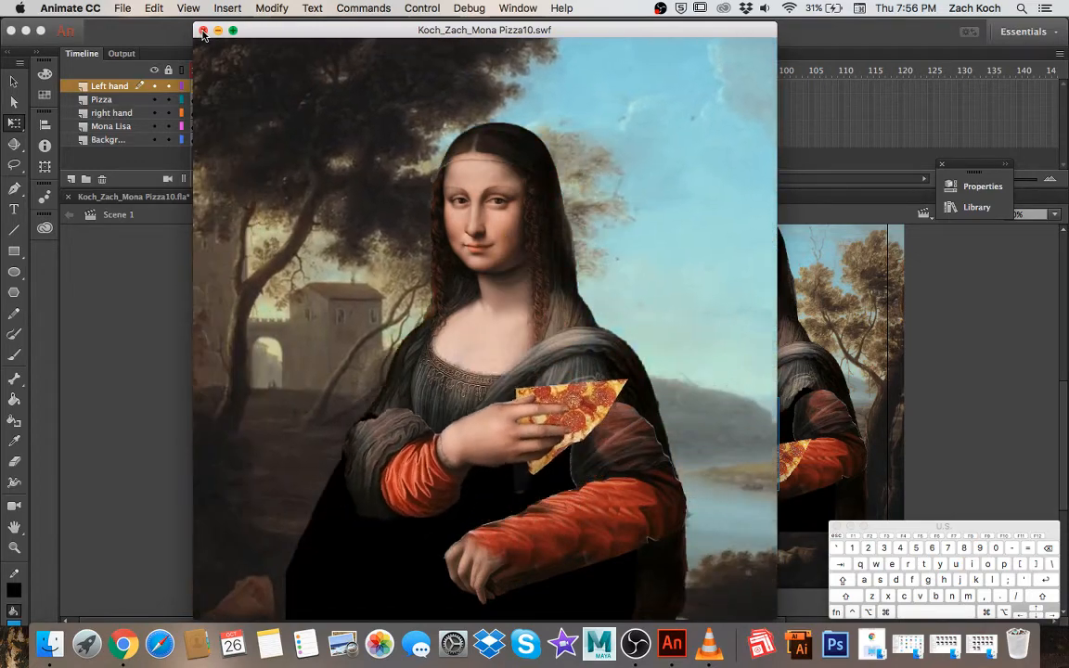
pyautogui.click(203, 31)
# Select frames 1 to 50 across all five layers and copy them
pyautogui.scroll(2, 915, 411)
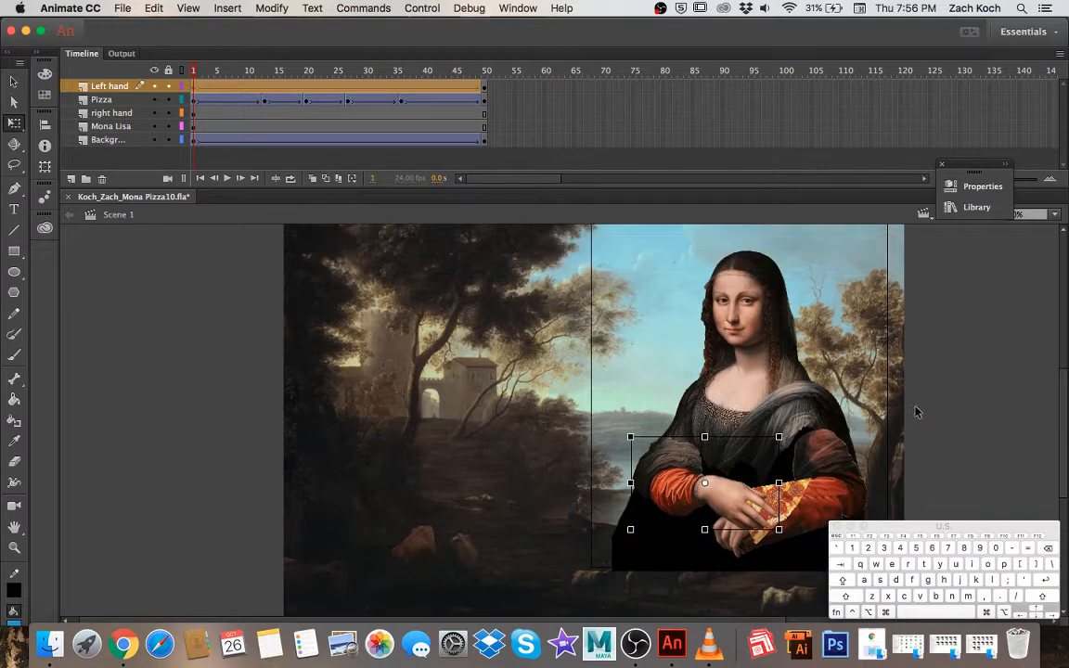
pyautogui.scroll(2, 928, 390)
pyautogui.scroll(-2, 928, 390)
pyautogui.click(193, 87)
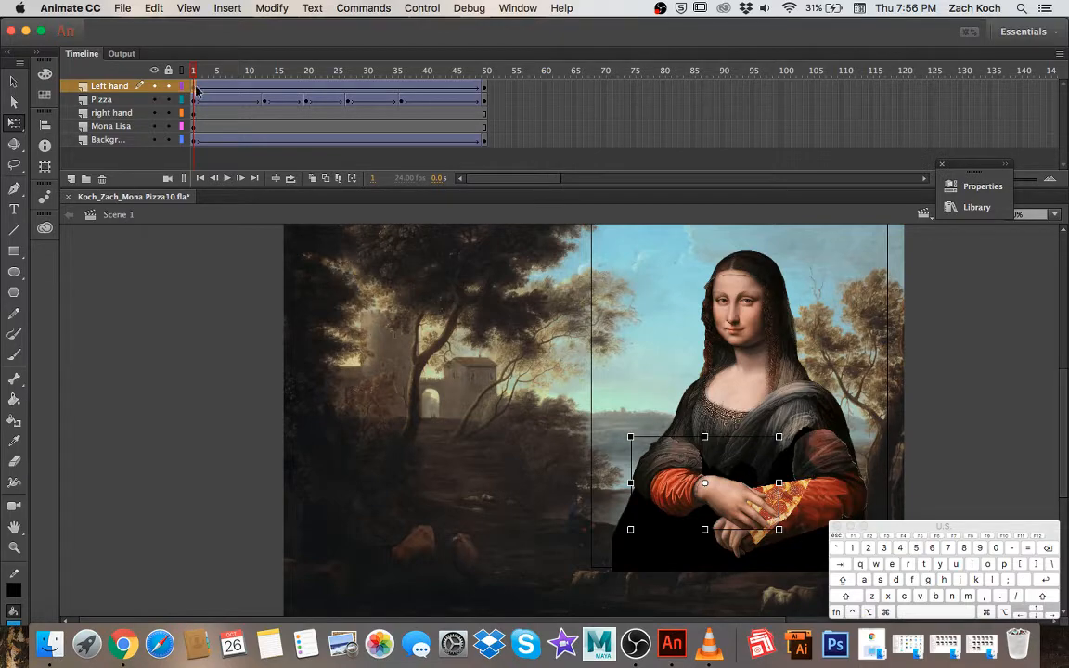
pyautogui.keyDown('shift'); pyautogui.click(485, 142); pyautogui.keyUp('shift')
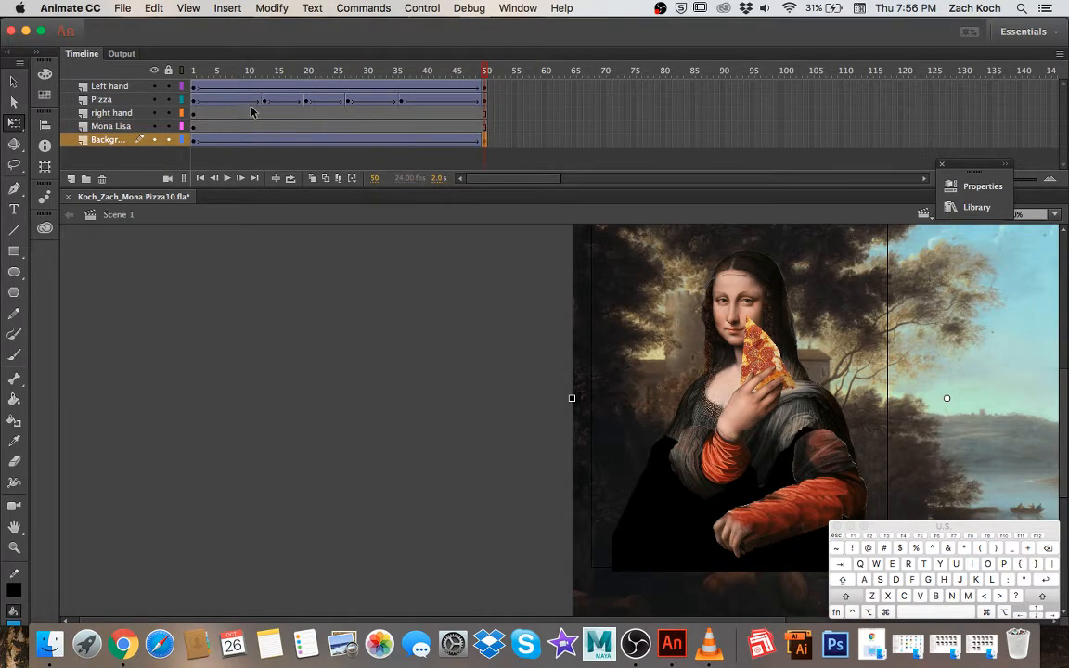
pyautogui.click(194, 90)
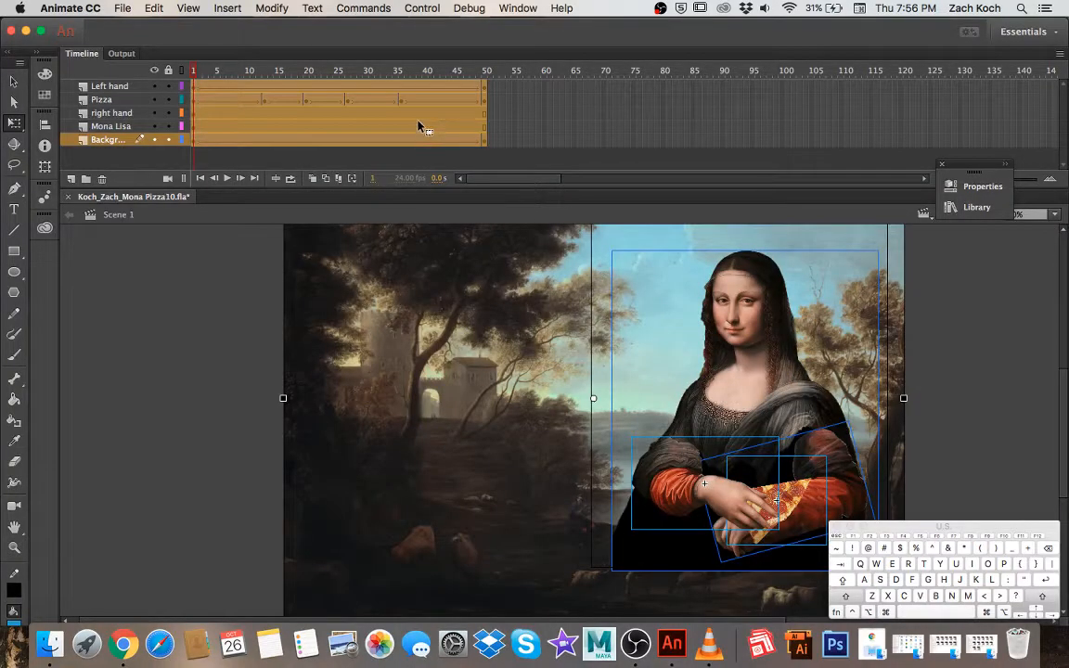
pyautogui.rightClick(343, 120)
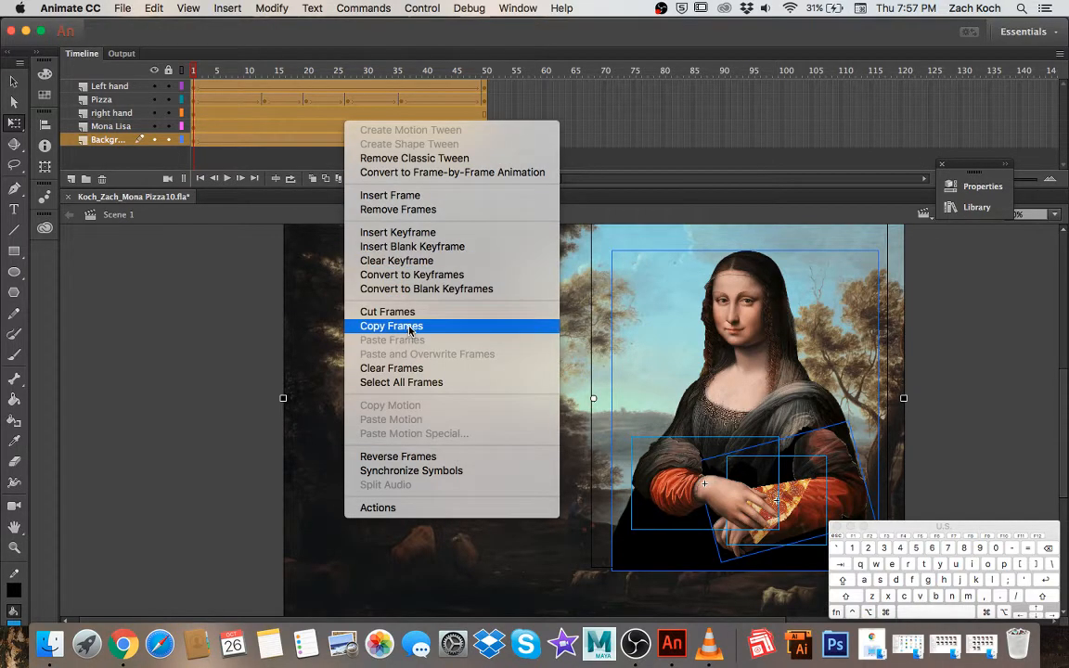
pyautogui.click(408, 325)
# Paste the copied frames at frame 51 of the Left hand layer and move the playhead to frame 51
pyautogui.click(490, 87)
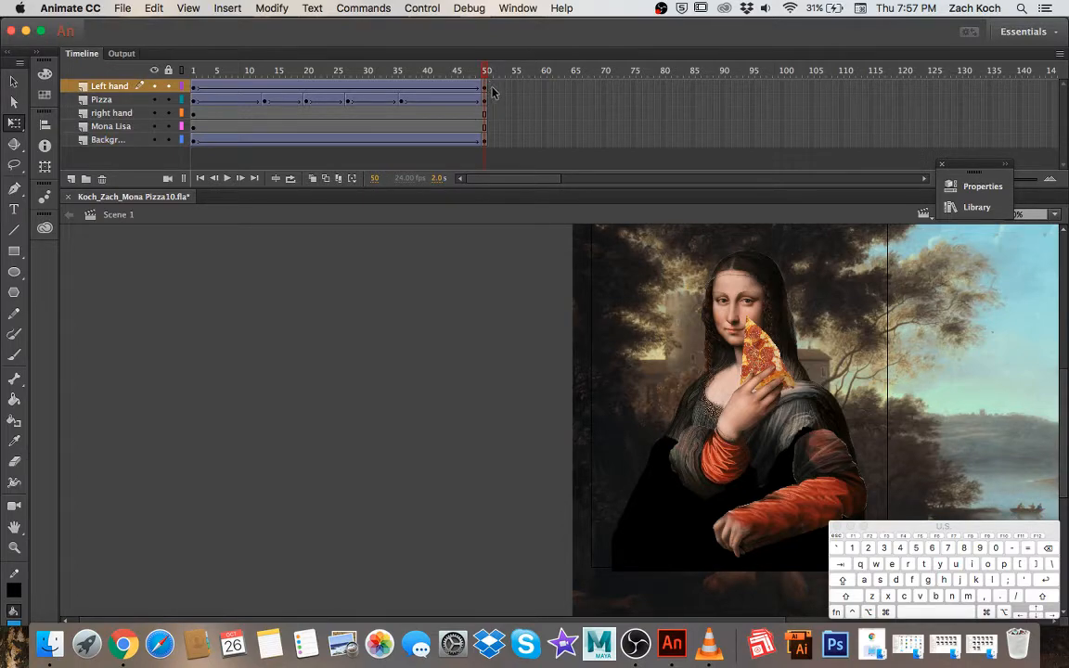
pyautogui.rightClick(492, 91)
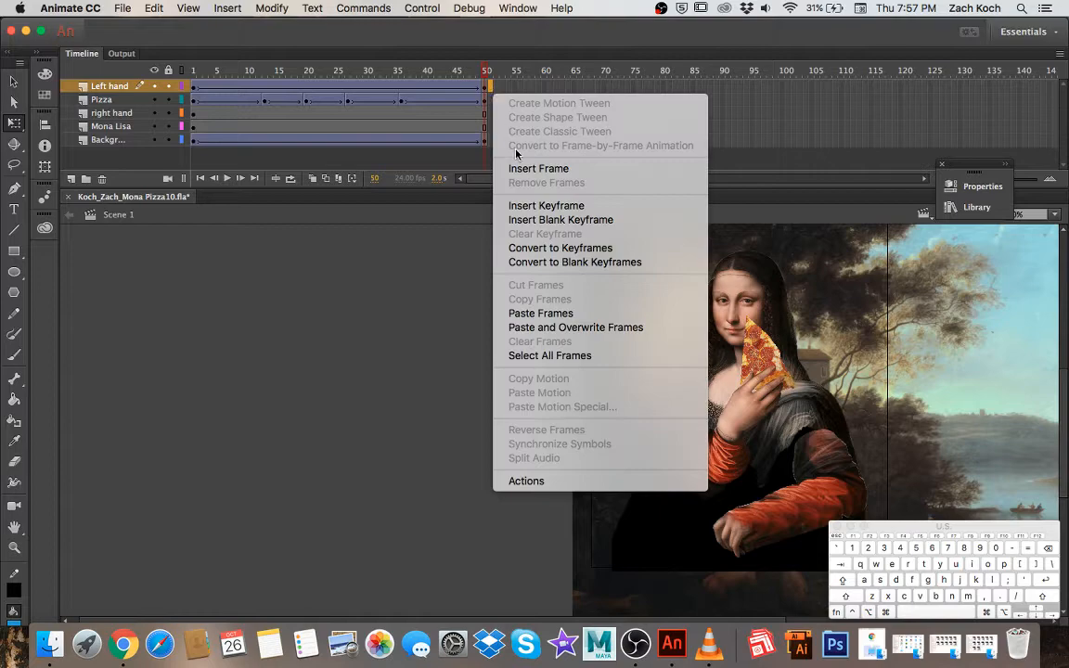
pyautogui.click(539, 314)
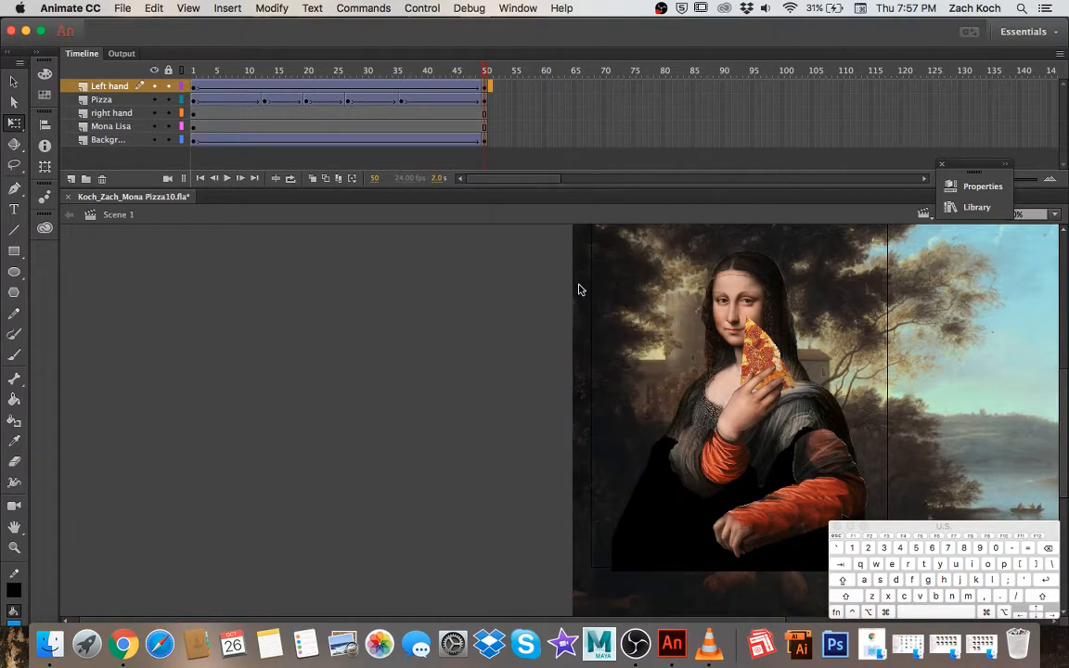
pyautogui.moveTo(488, 72)
pyautogui.mouseDown()
pyautogui.moveTo(232, 81)
pyautogui.moveTo(789, 67)
pyautogui.moveTo(193, 68)
pyautogui.moveTo(488, 73)
pyautogui.moveTo(219, 70)
pyautogui.moveTo(501, 59)
pyautogui.moveTo(490, 71)
pyautogui.mouseUp()
pyautogui.click(491, 87)
# Select the pasted frames 51 to 100 from Left hand down to the background layer and reverse them
pyautogui.click(493, 88)
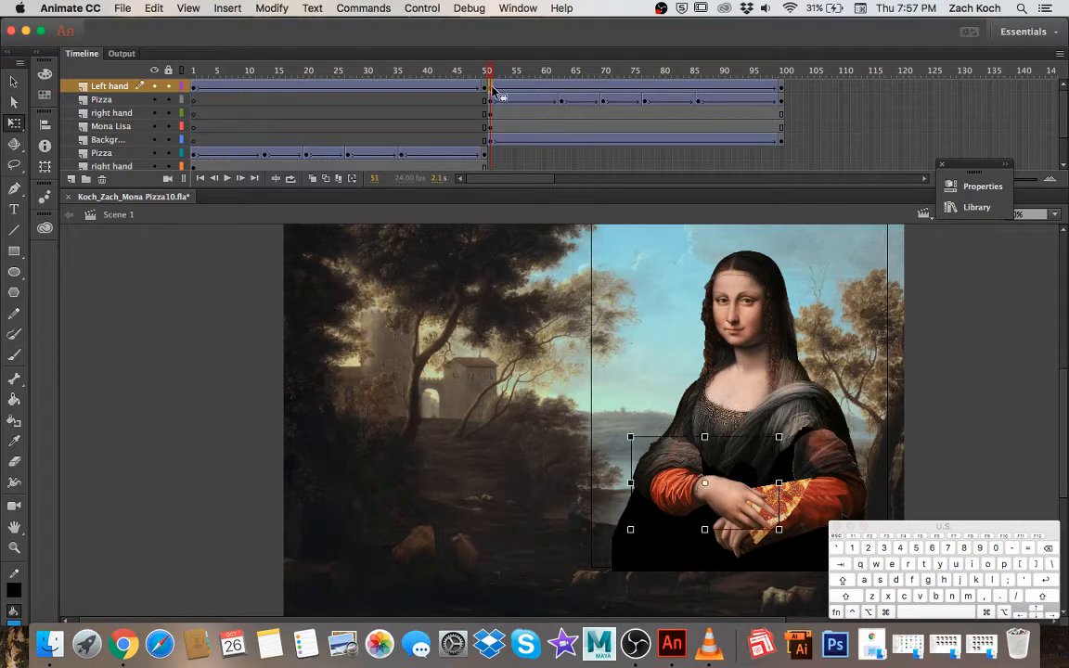
pyautogui.keyDown('shift'); pyautogui.click(782, 142); pyautogui.keyUp('shift')
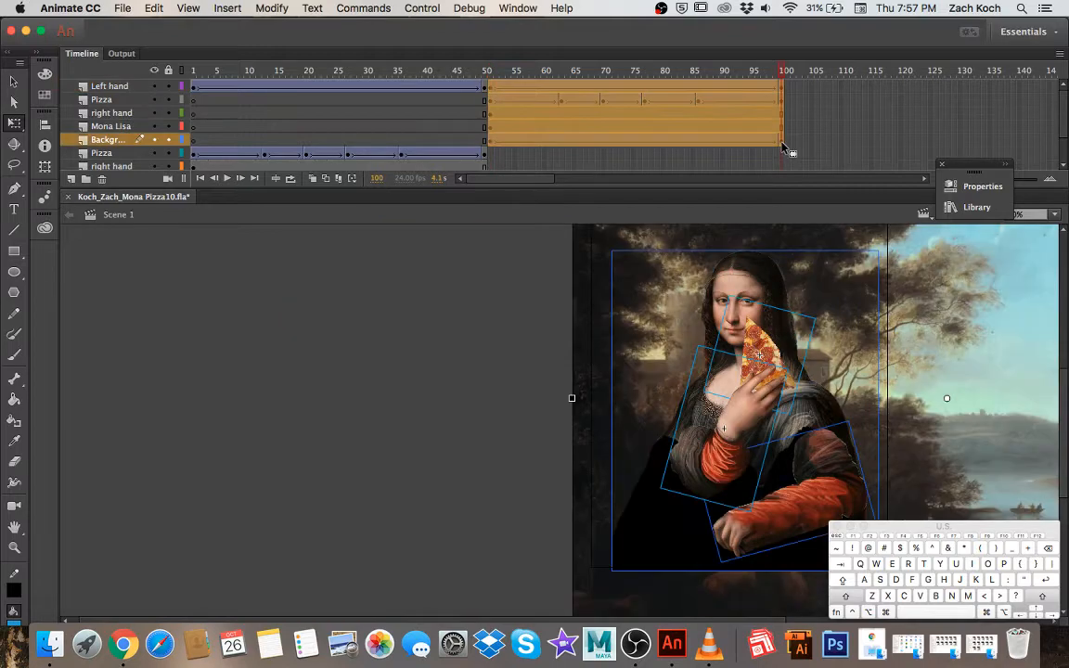
pyautogui.rightClick(634, 121)
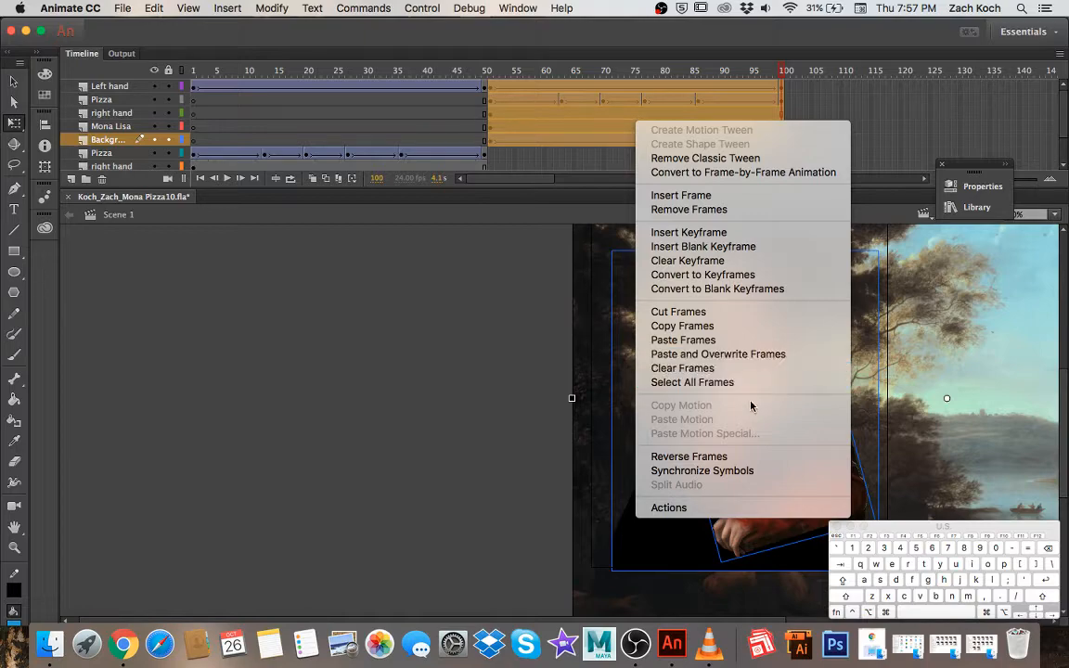
pyautogui.click(779, 456)
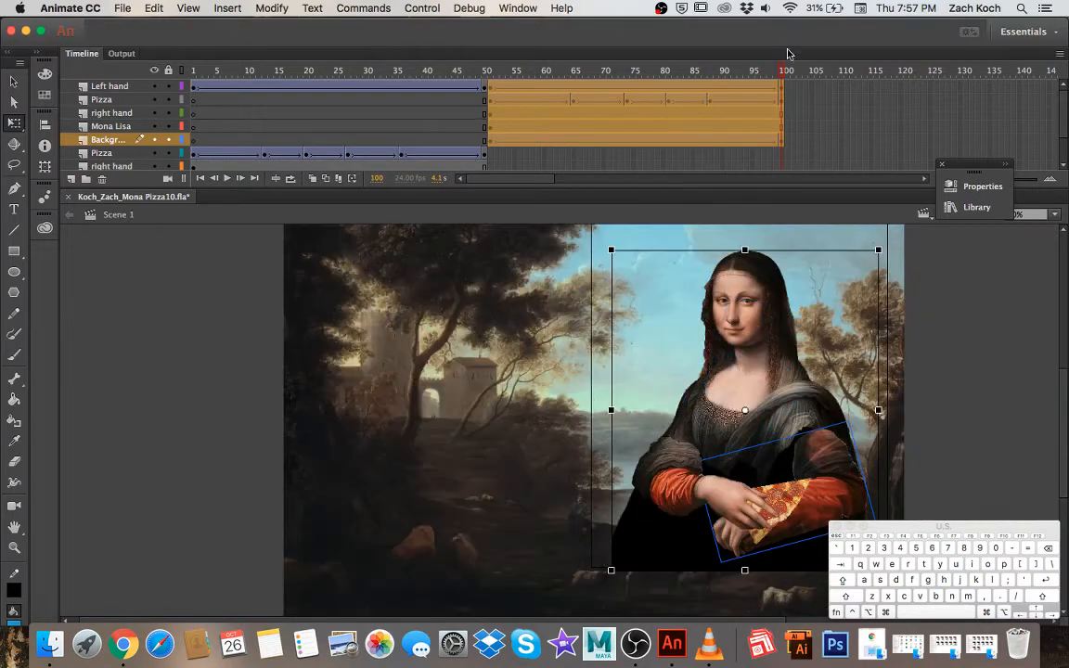
# Scrub through the reversed frames and test the movie to review the raise-and-return motion, closing the preview window
pyautogui.moveTo(785, 71); pyautogui.dragTo(492, 45)
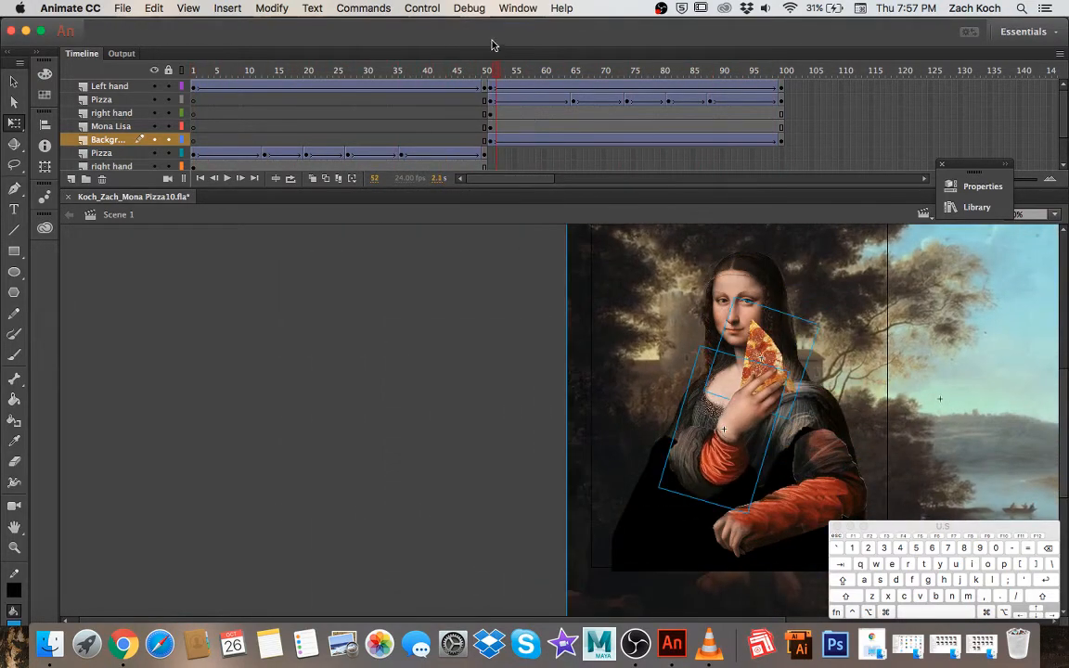
pyautogui.click(369, 13)
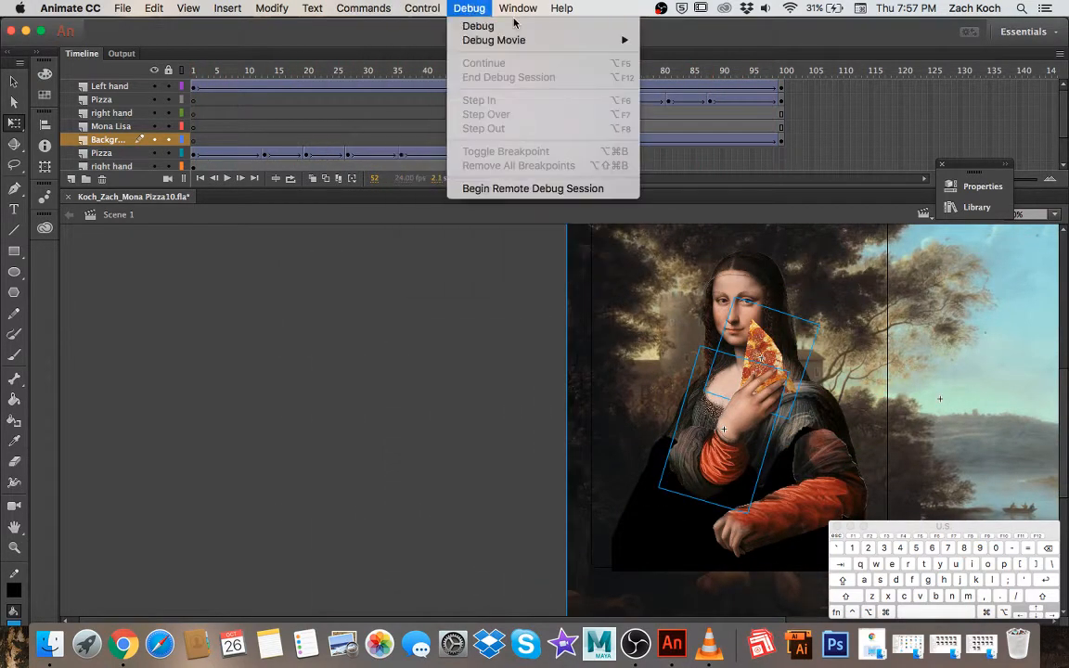
pyautogui.click(431, 7)
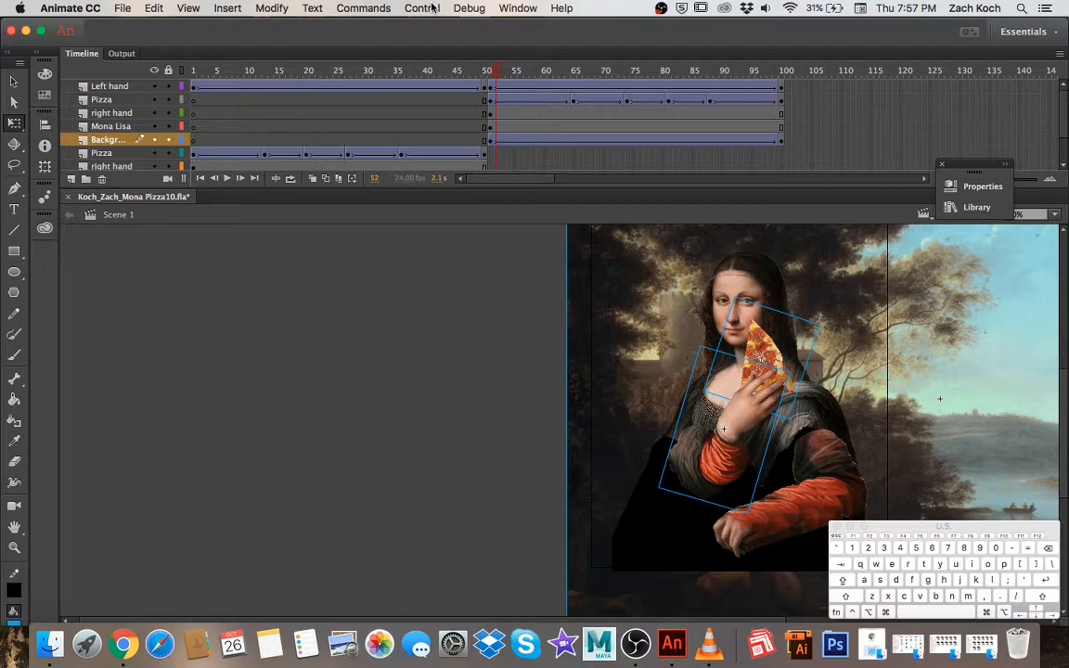
pyautogui.click(432, 8)
pyautogui.click(432, 7)
pyautogui.moveTo(495, 73); pyautogui.dragTo(545, 25)
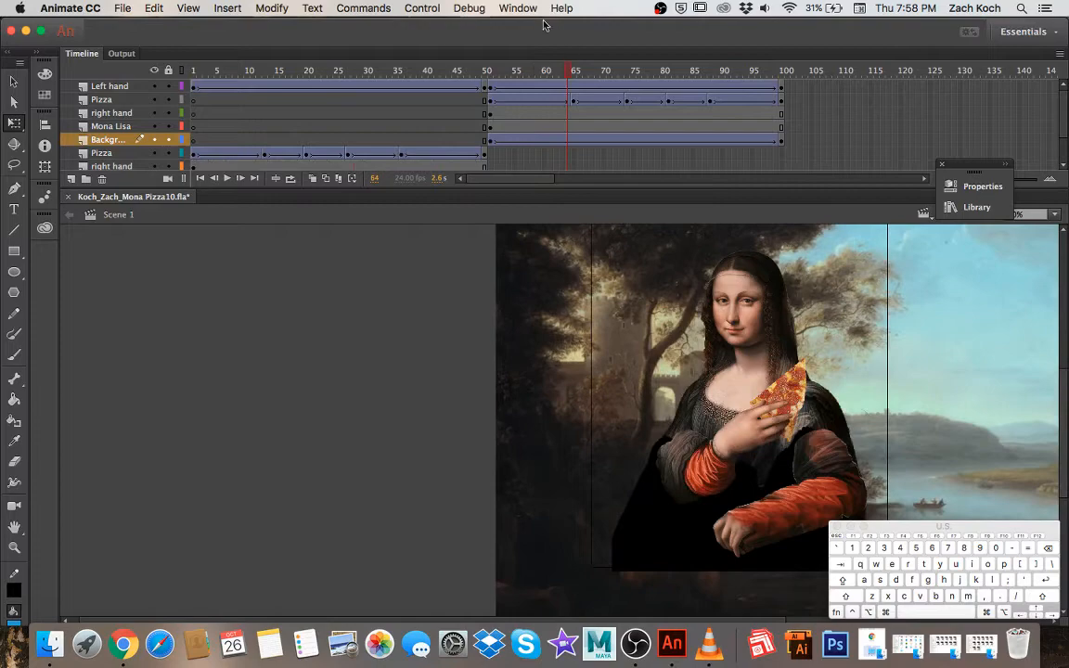
pyautogui.click(431, 8)
pyautogui.click(446, 115)
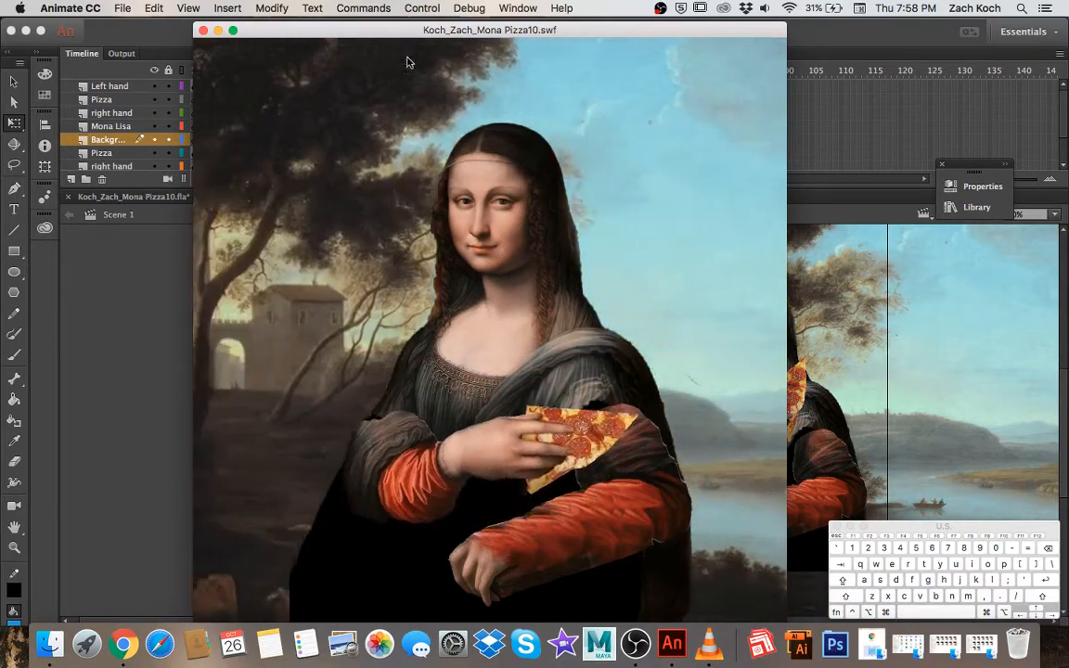
pyautogui.click(204, 32)
# Save the document and open the animated GIF export
pyautogui.click(123, 8)
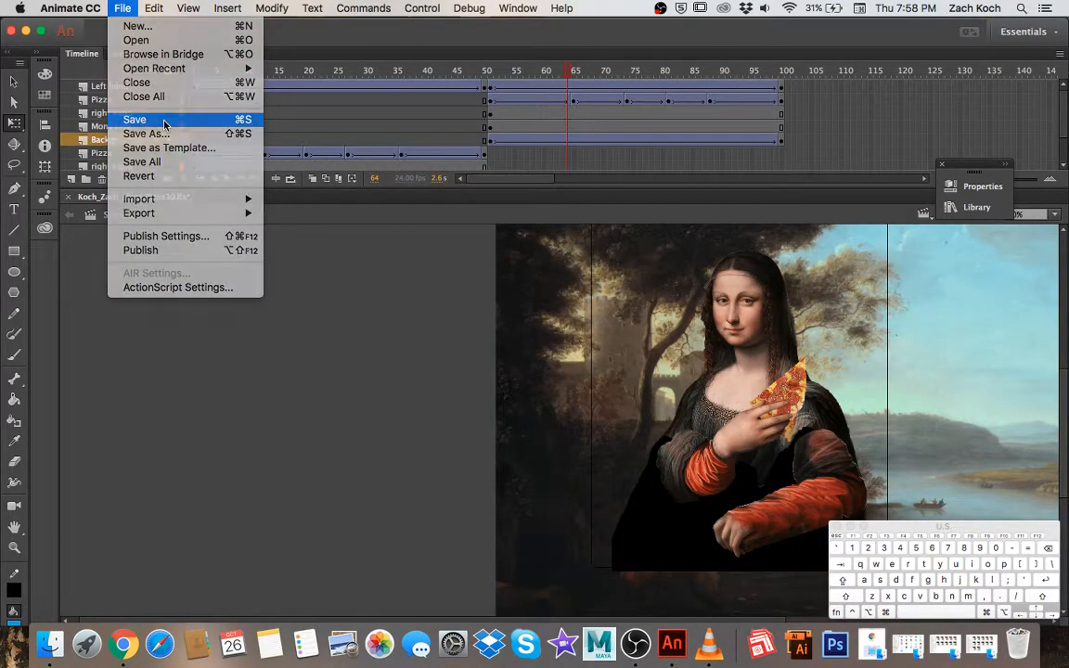
pyautogui.click(163, 124)
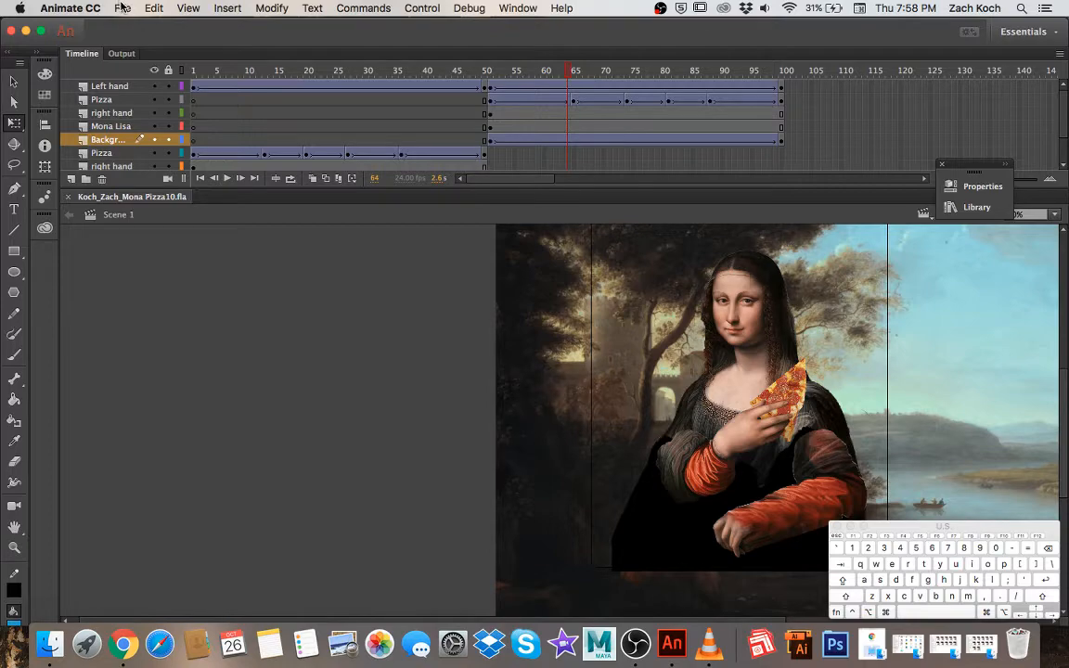
pyautogui.click(121, 8)
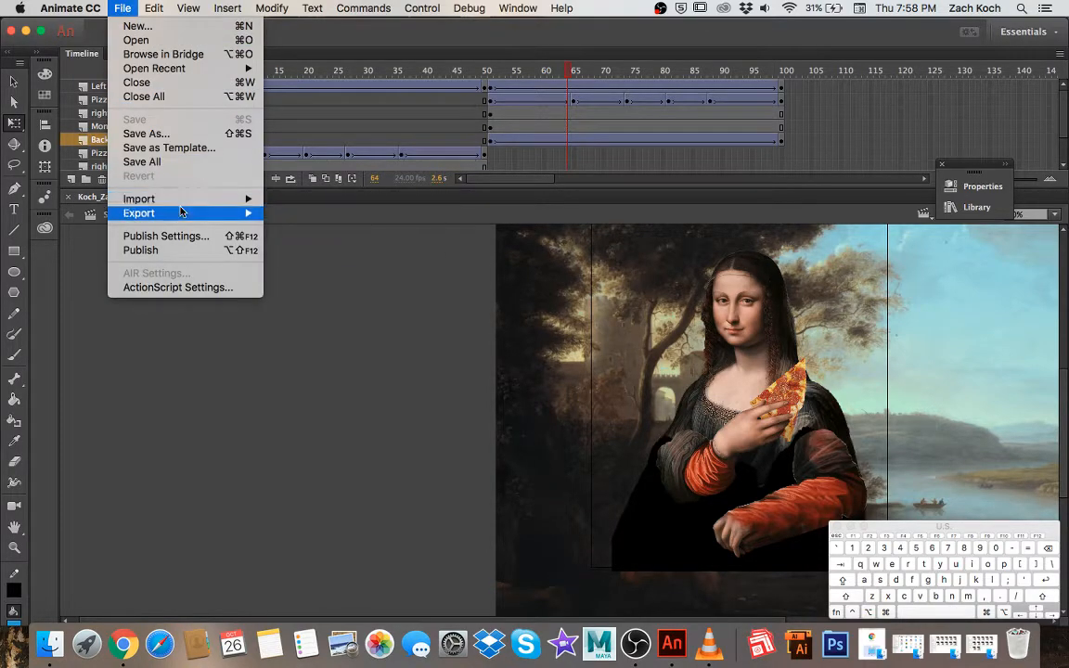
pyautogui.moveTo(182, 211)
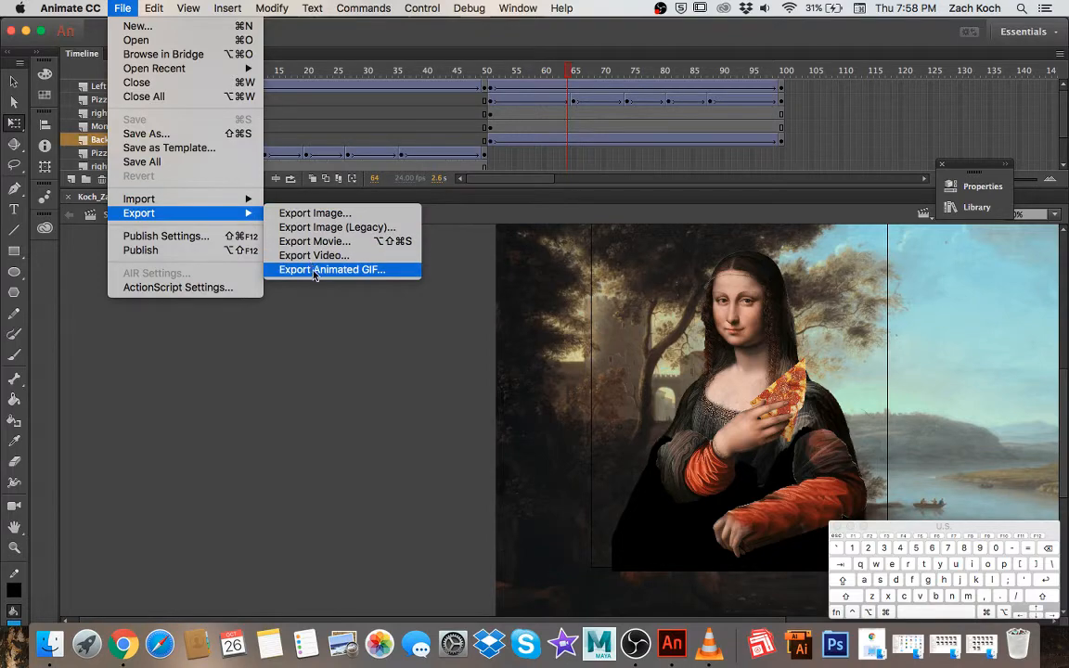
pyautogui.click(315, 270)
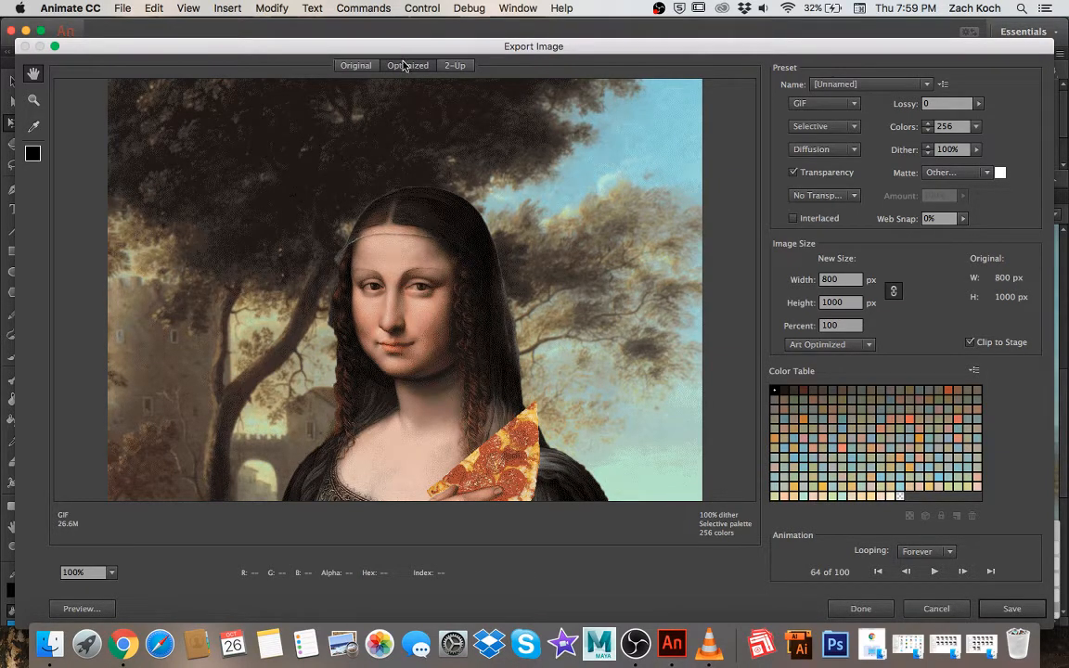
# Compare the original and optimized previews, and save the GIF under the suggested name in the Project 6 - ANimation folder
pyautogui.click(363, 67)
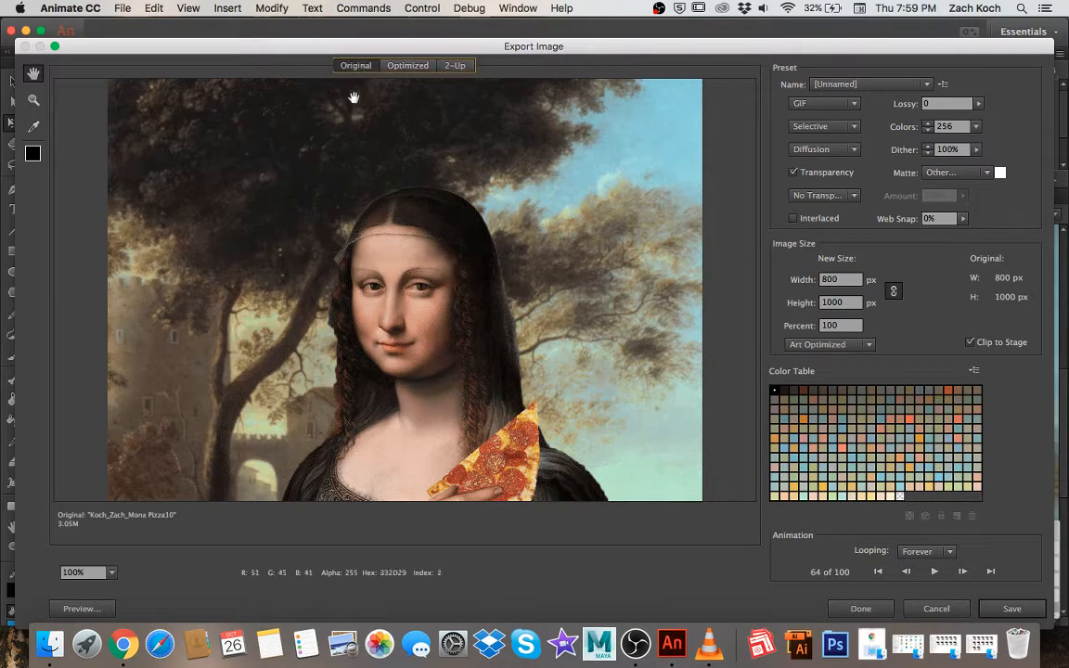
pyautogui.click(406, 67)
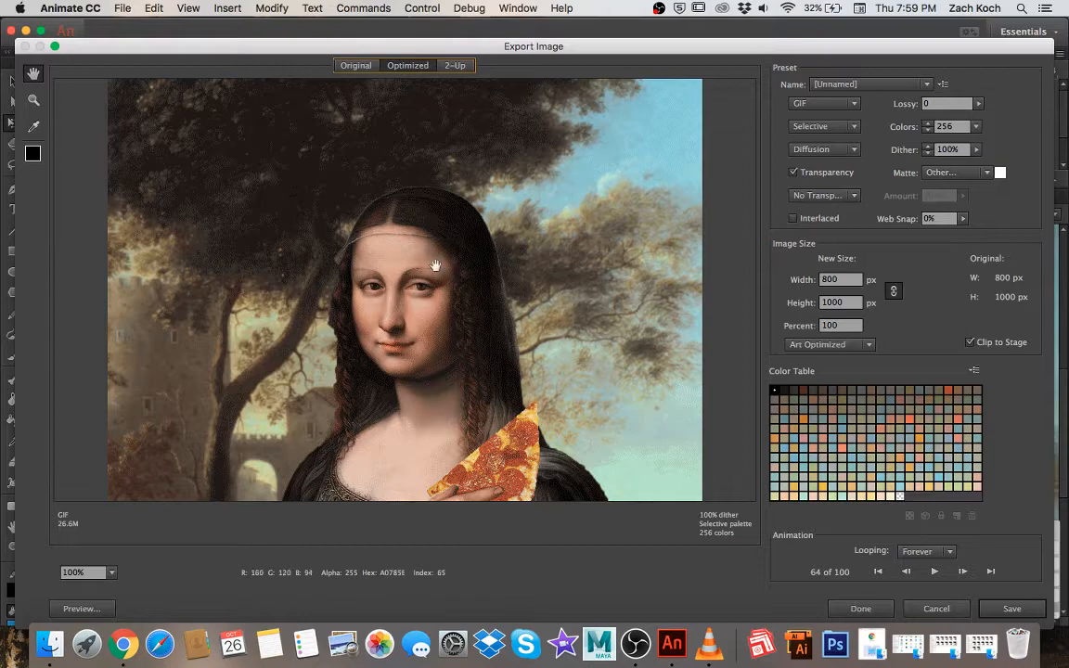
pyautogui.click(366, 67)
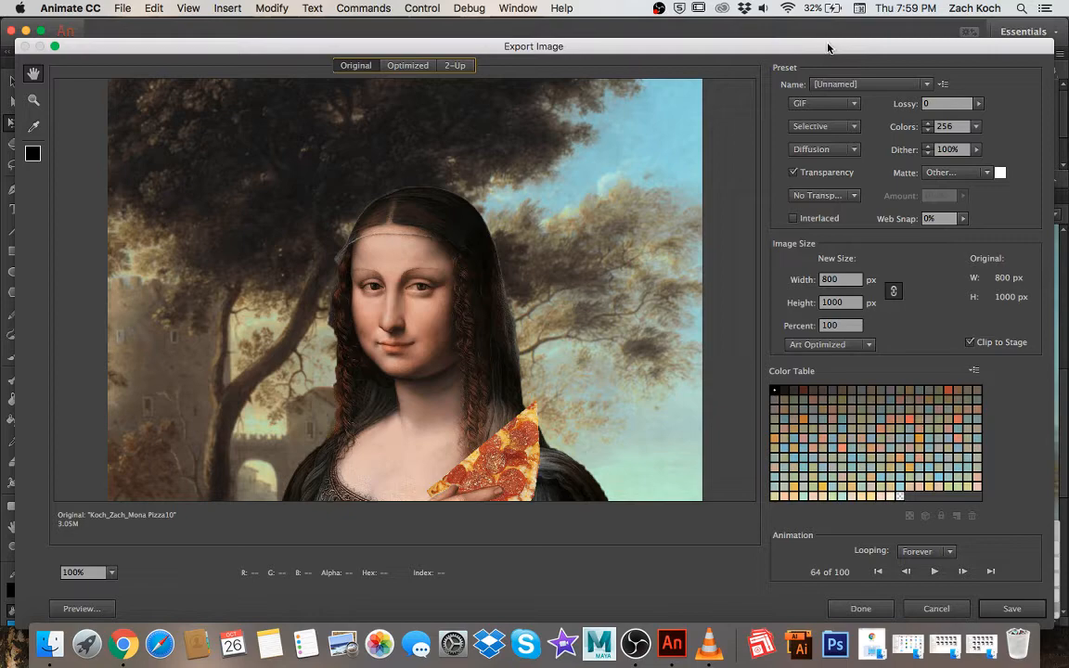
pyautogui.click(1011, 609)
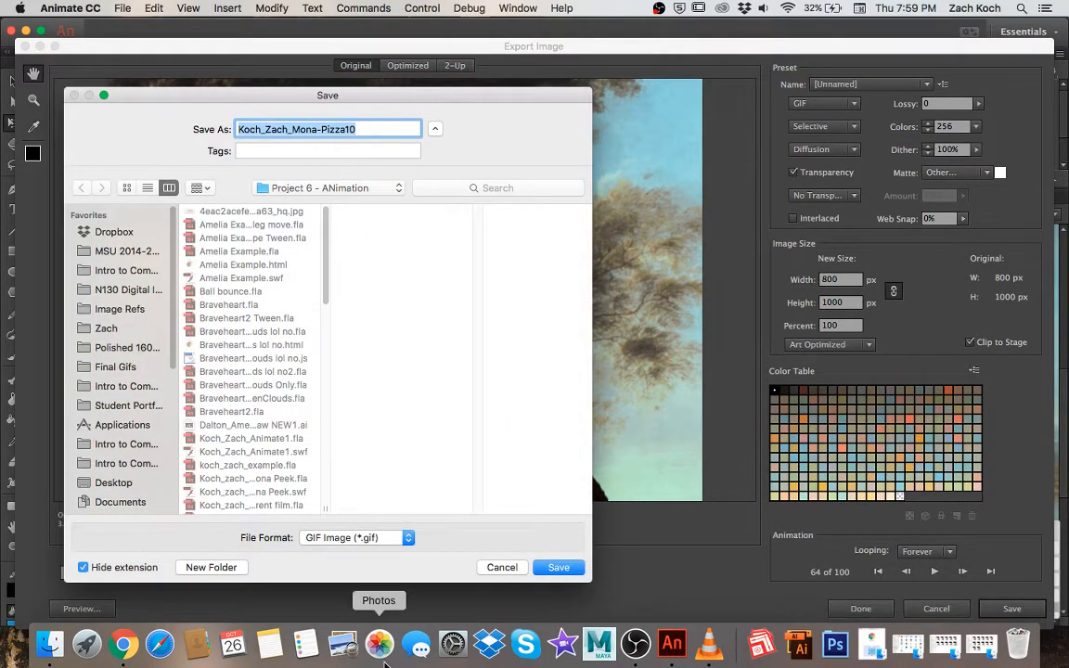
pyautogui.click(560, 567)
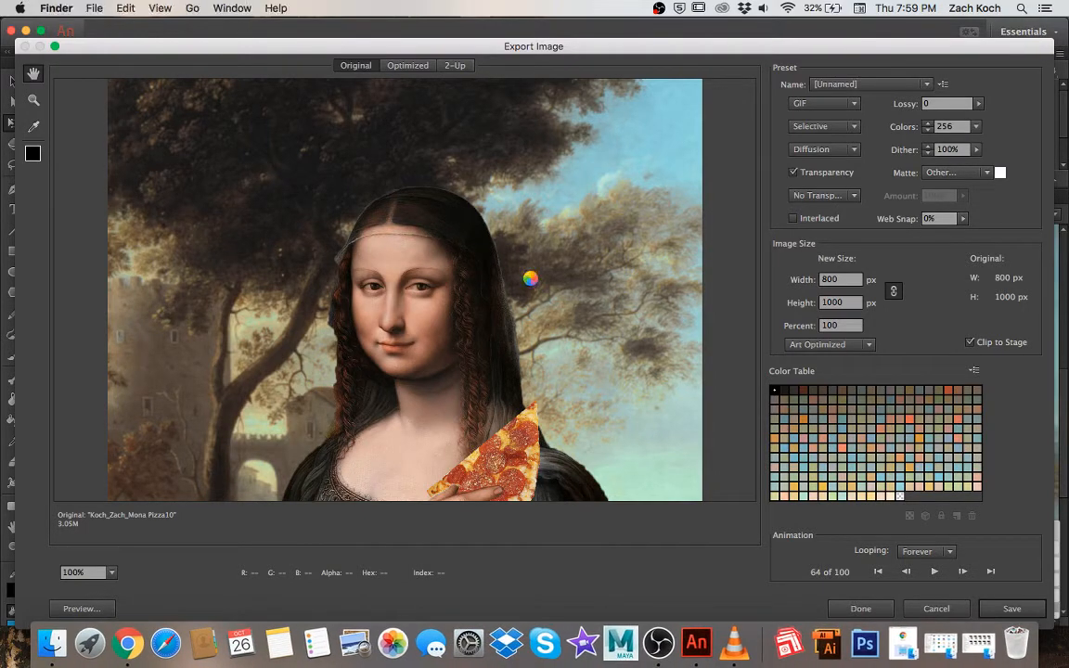
# In Finder, open Intro to Computing > Project 6 - ANimation, move the window aside, and select the exported Pizza10 GIF
pyautogui.click(58, 650)
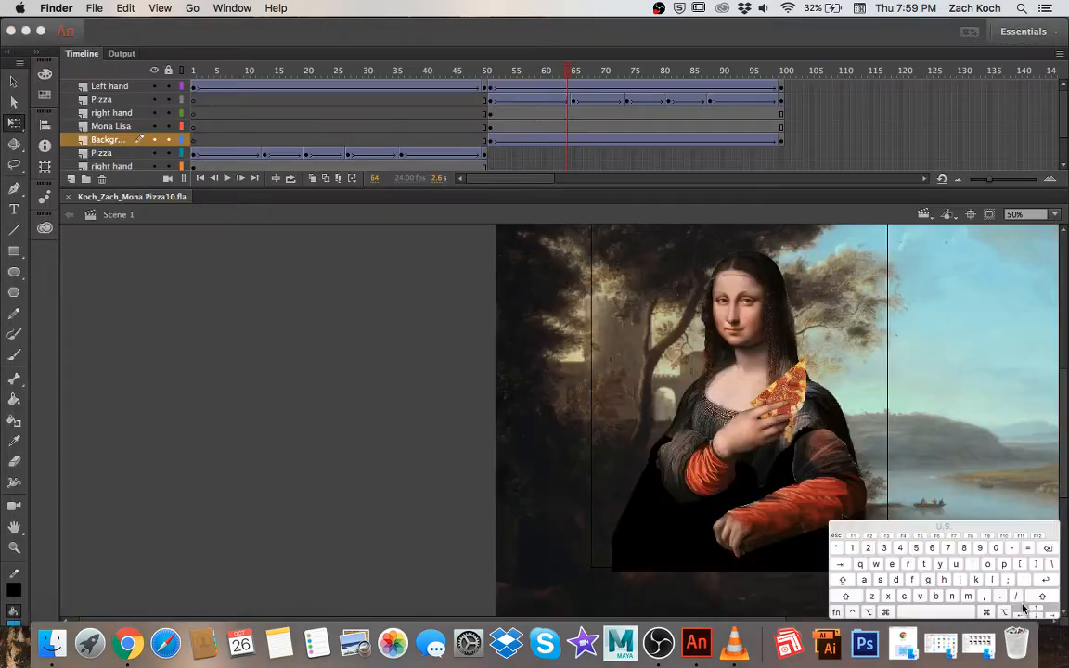
pyautogui.click(53, 642)
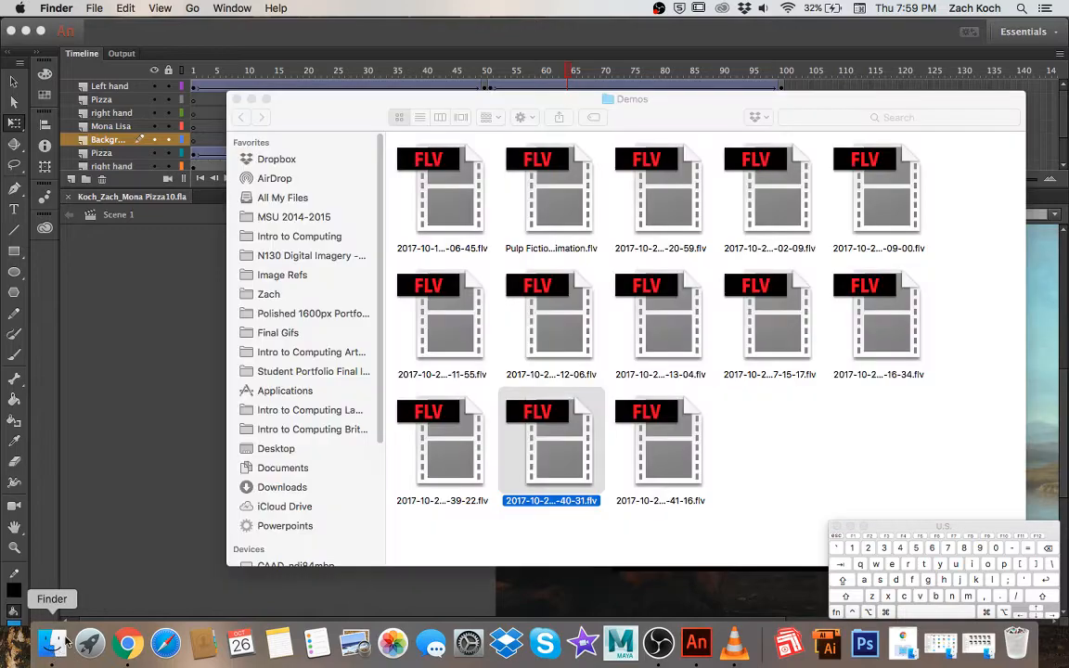
pyautogui.click(289, 240)
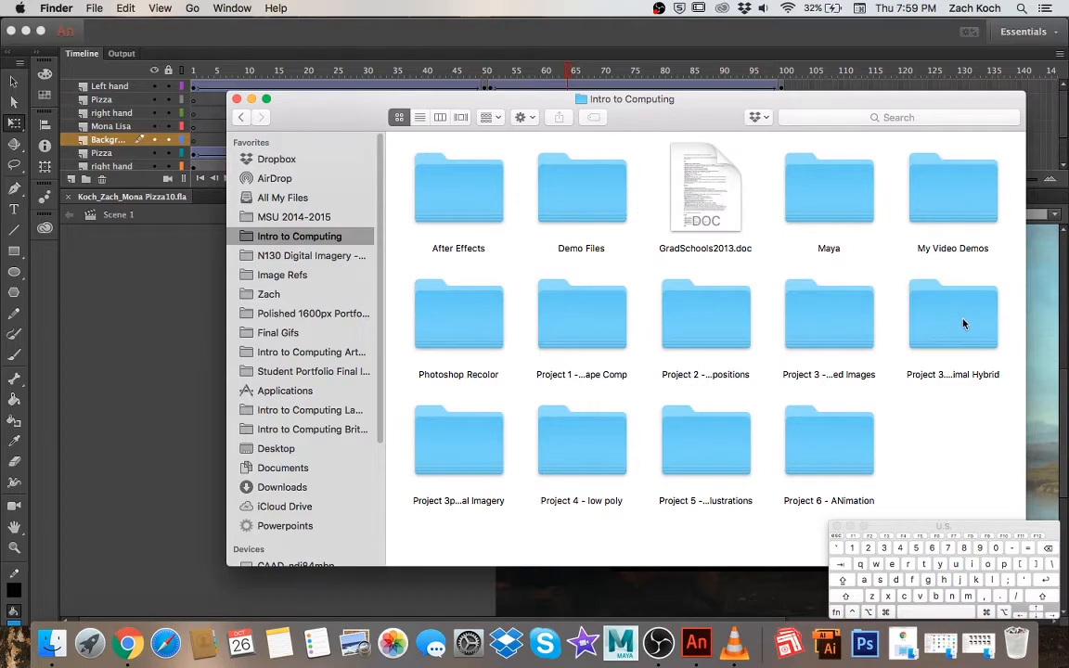
pyautogui.doubleClick(863, 431)
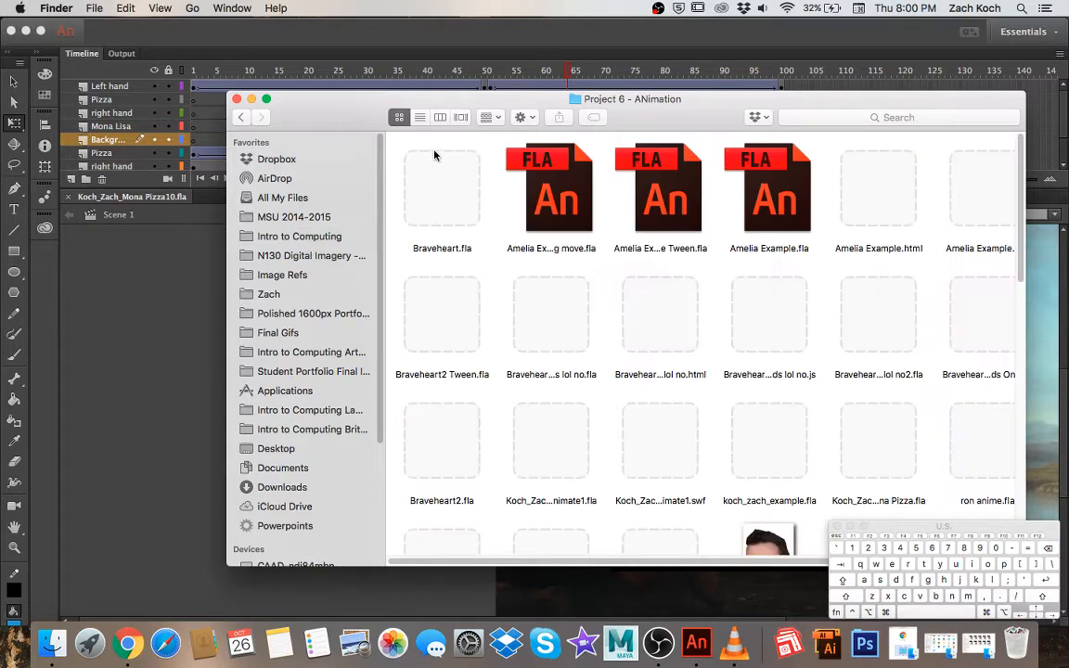
pyautogui.scroll(-10, 873, 232)
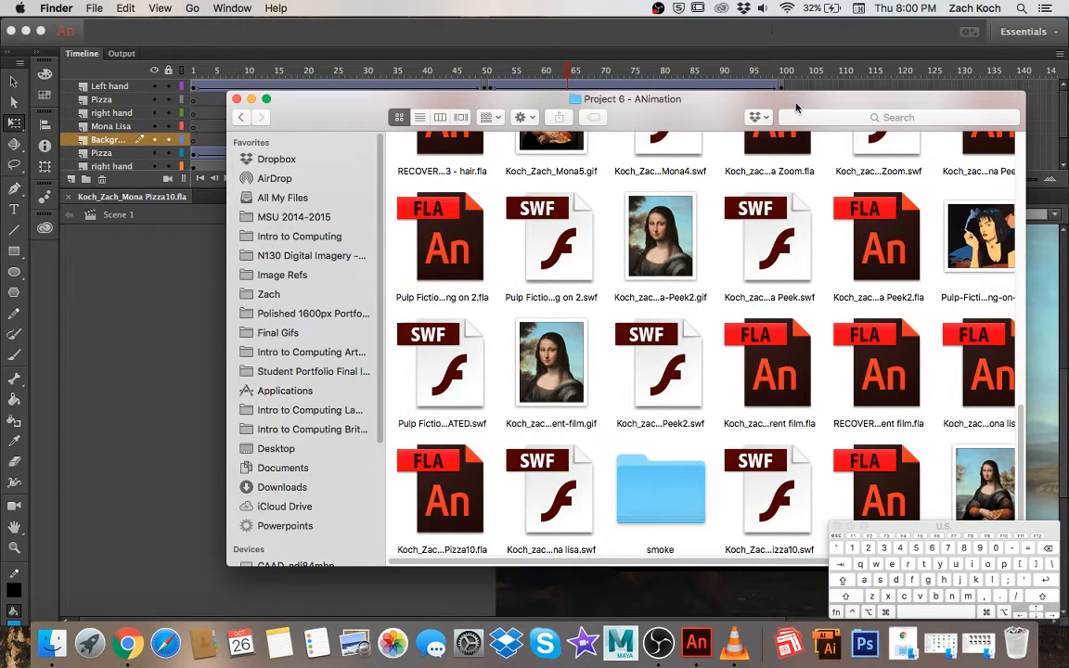
pyautogui.moveTo(795, 109); pyautogui.dragTo(572, 94)
pyautogui.moveTo(801, 554); pyautogui.dragTo(861, 565)
pyautogui.click(780, 501)
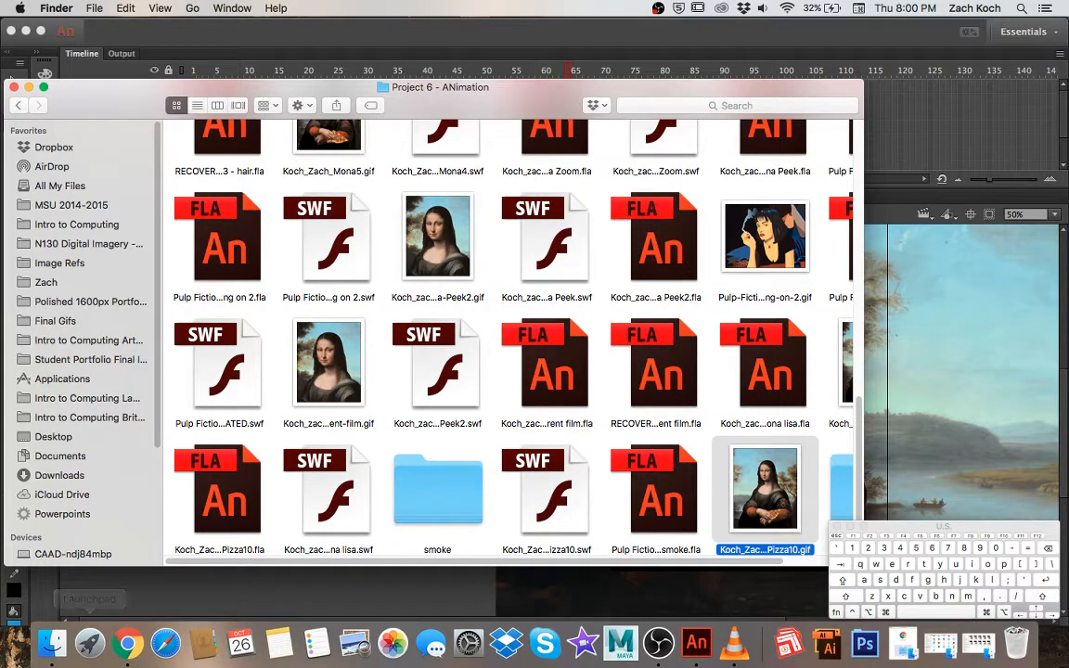
# Switch to Google Drive in Chrome, look into the Animation Assets folder, and open Intro to Computing > Demo Files
pyautogui.click(128, 642)
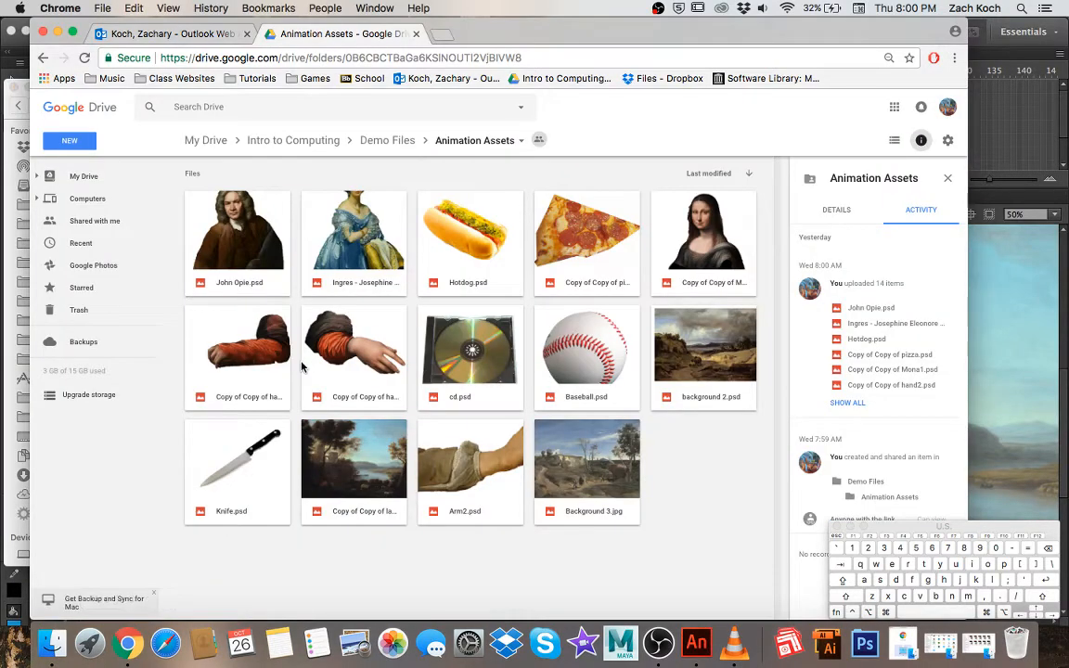
pyautogui.click(379, 141)
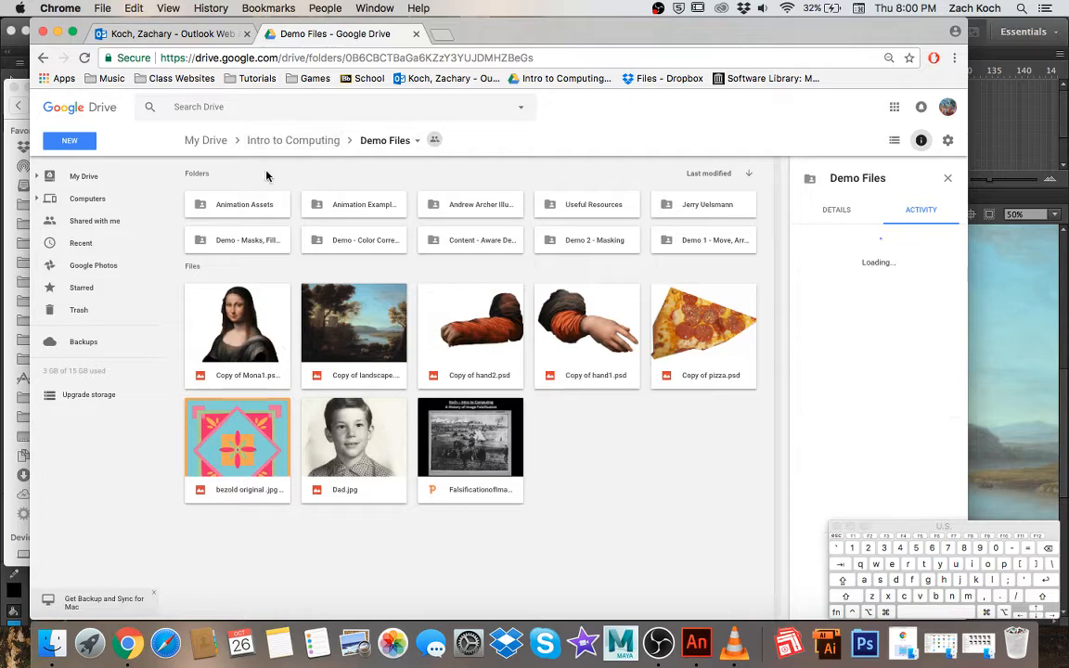
pyautogui.doubleClick(239, 206)
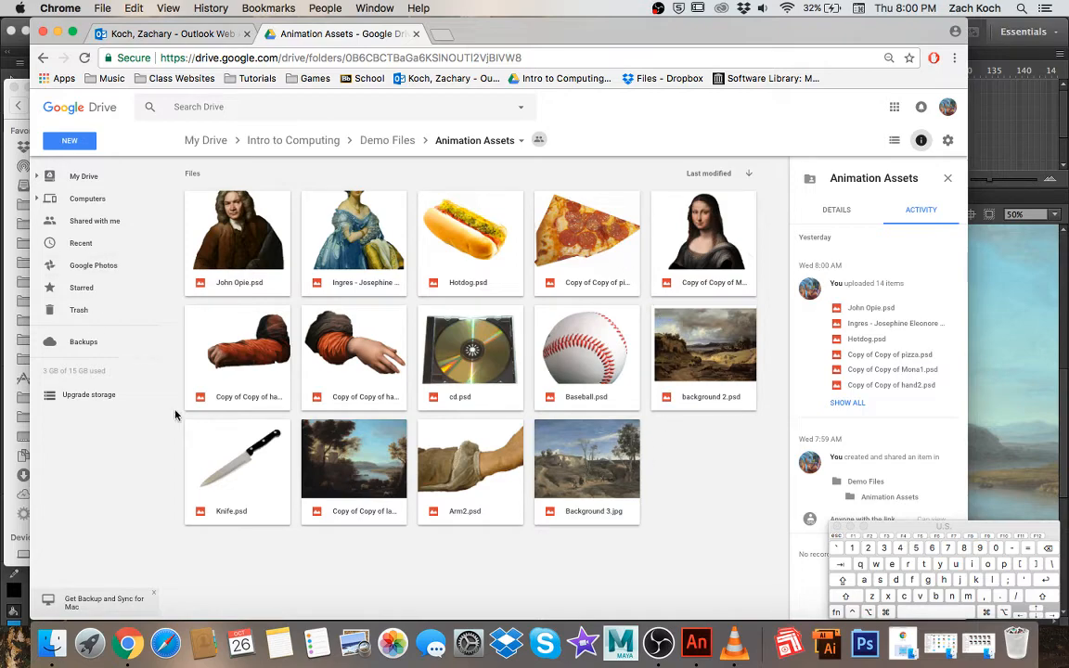
pyautogui.click(299, 140)
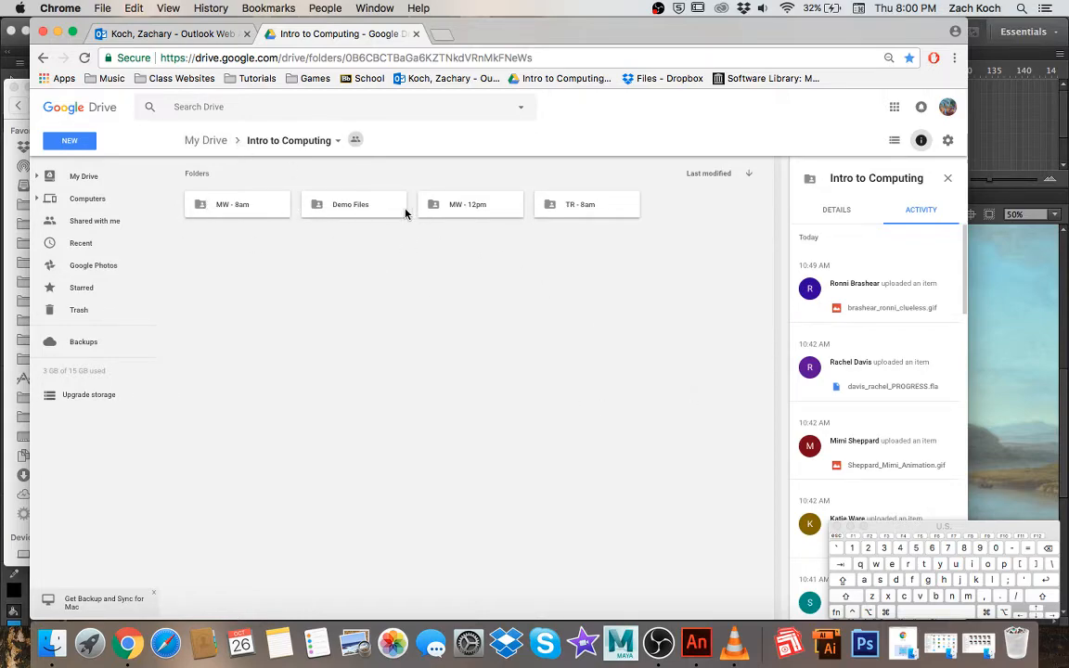
pyautogui.doubleClick(365, 207)
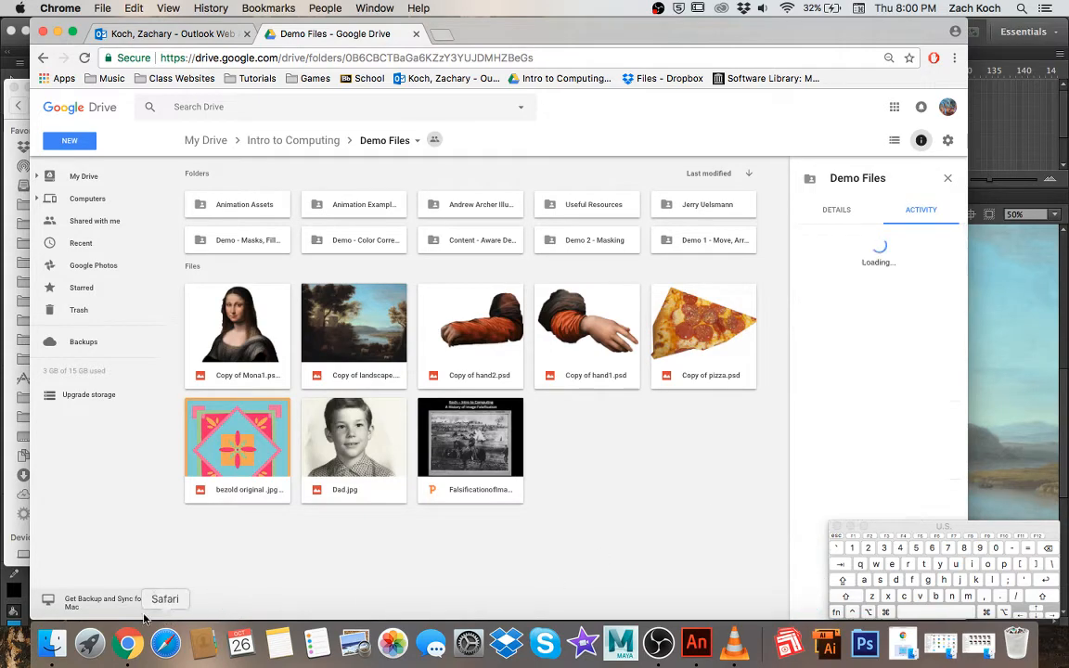
# Upload the exported Pizza10 GIF from Finder to the Demo Files folder, and preview the uploaded file in Drive
pyautogui.click(52, 642)
pyautogui.moveTo(761, 489); pyautogui.dragTo(610, 594)
pyautogui.click(625, 602)
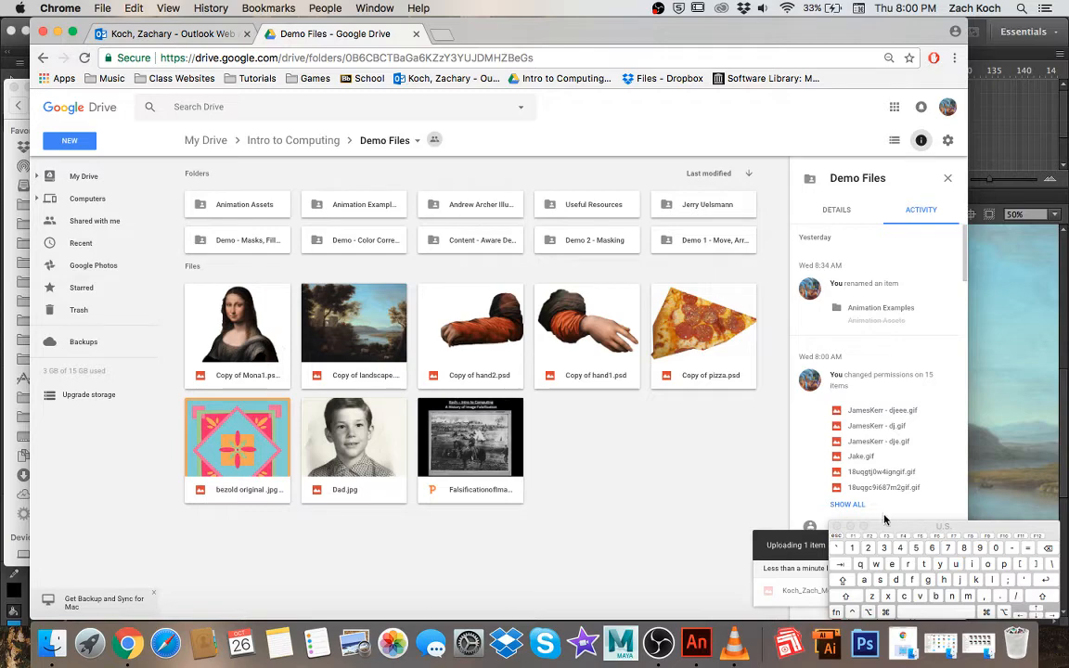
pyautogui.moveTo(901, 532); pyautogui.dragTo(895, 447)
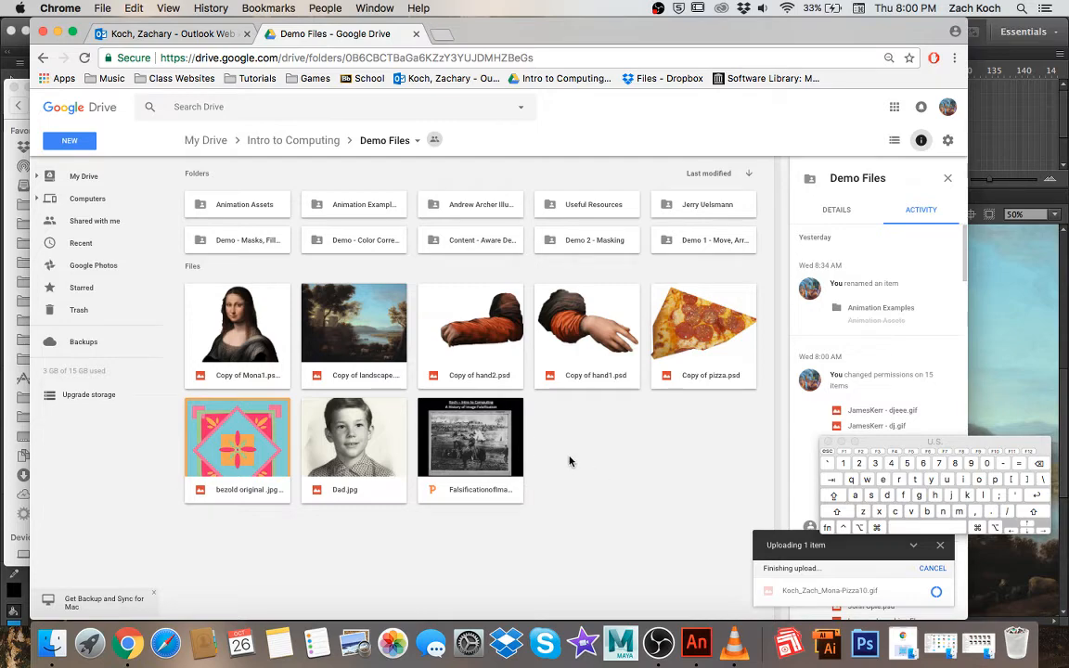
pyautogui.doubleClick(269, 345)
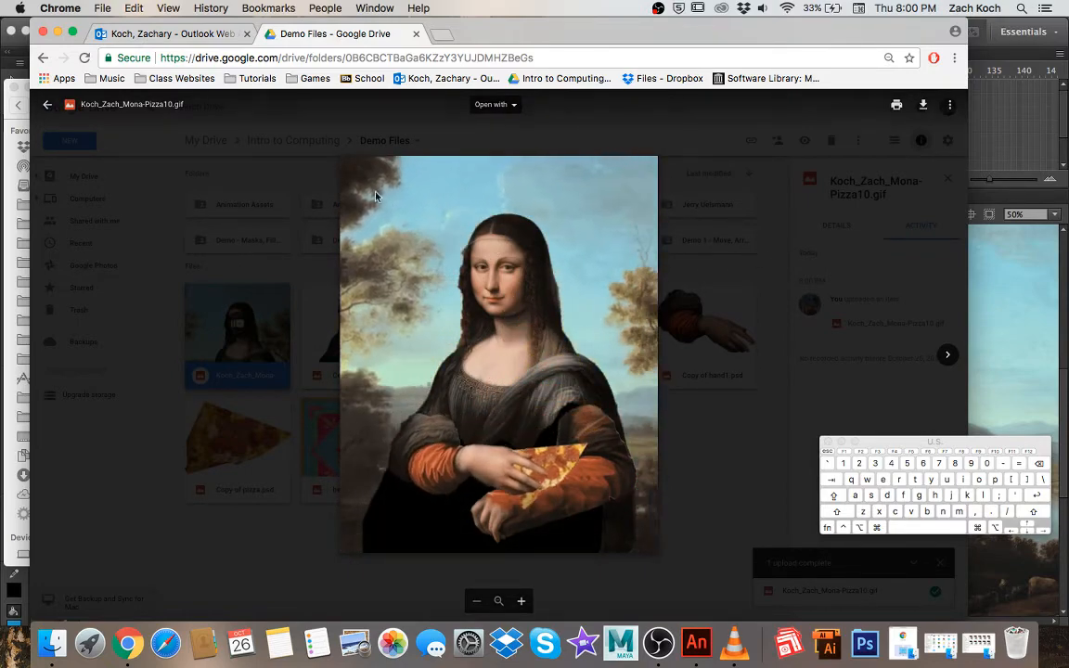
pyautogui.click(154, 418)
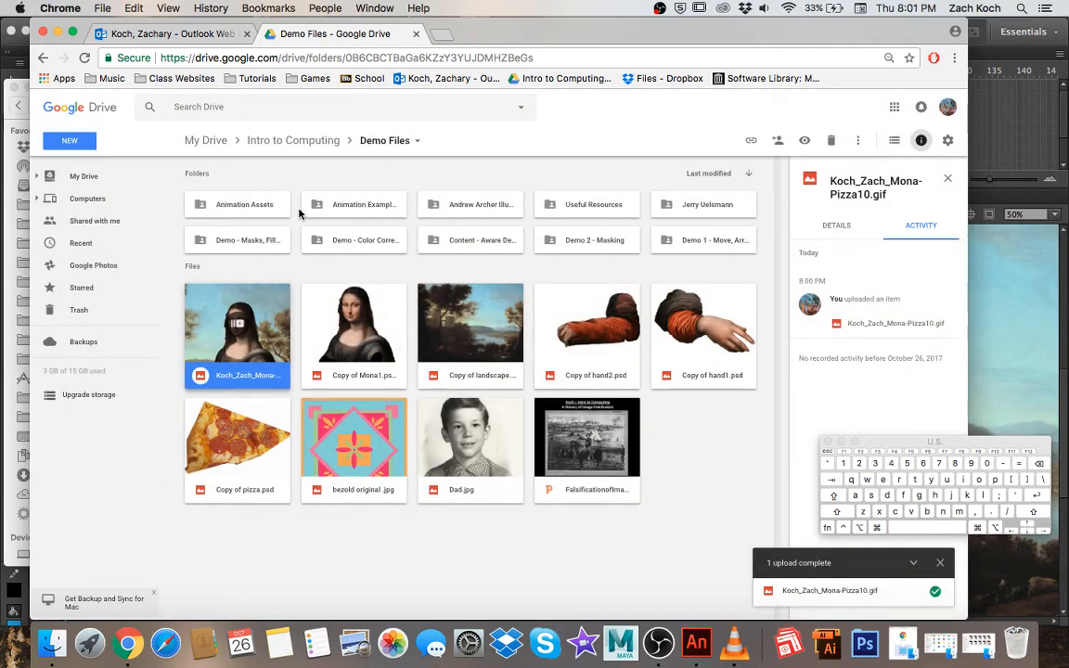
# Open the Animation Assets folder within Demo Files and dismiss the upload notice
pyautogui.click(320, 205)
pyautogui.doubleClick(228, 199)
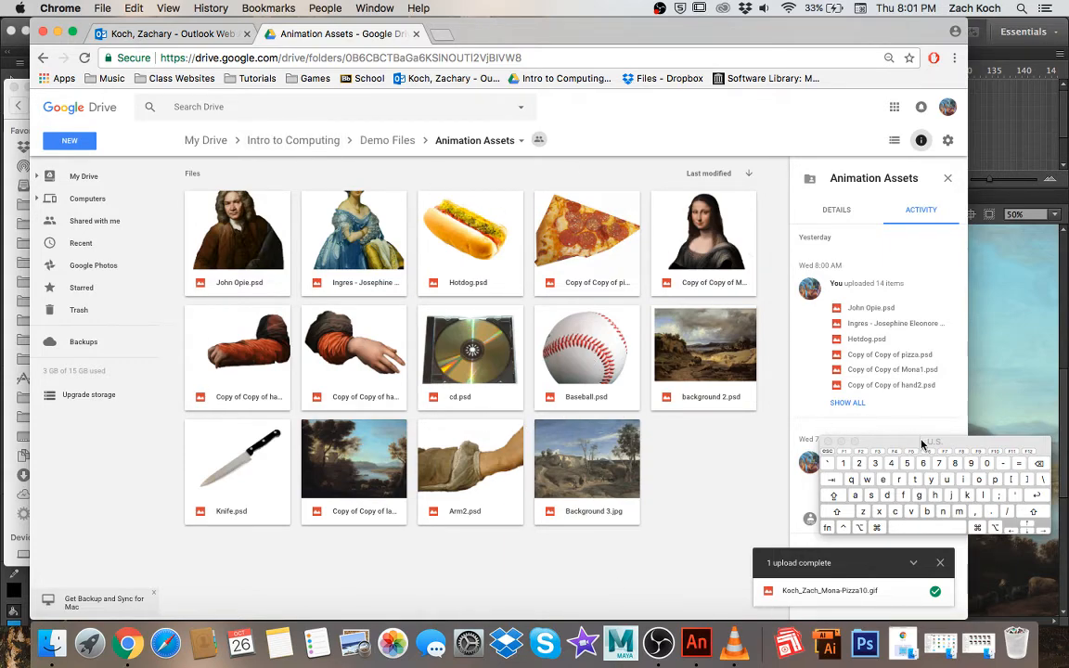
pyautogui.click(940, 563)
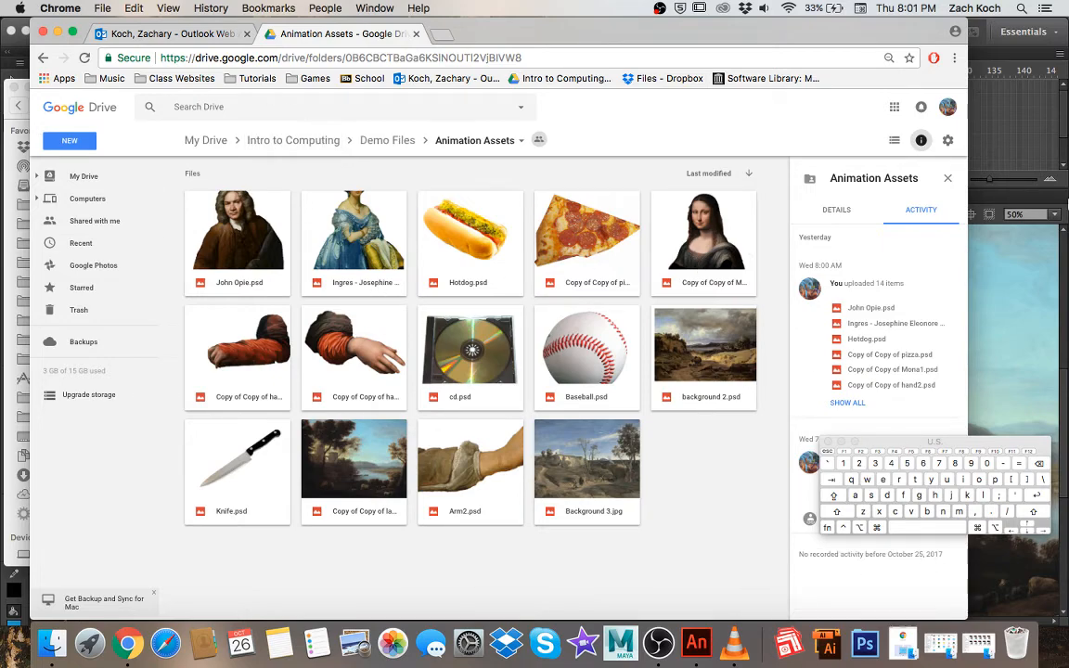
# Switch back to Animate and scrub the playhead back to frame 1 of the Mona Lisa animation
pyautogui.click(1022, 195)
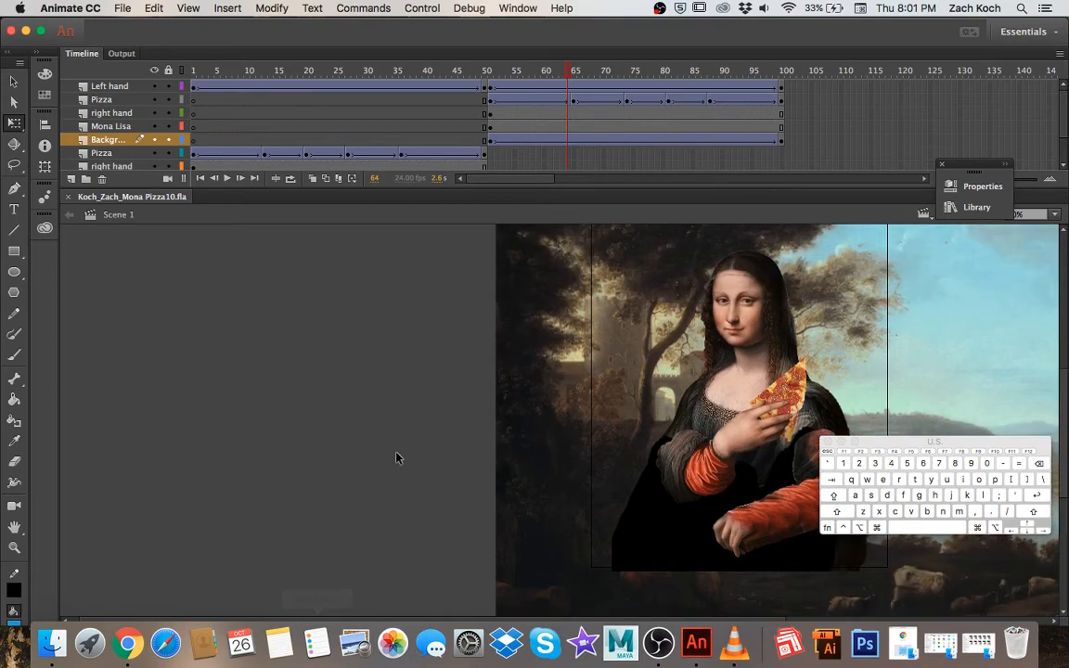
pyautogui.scroll(1, 415, 434)
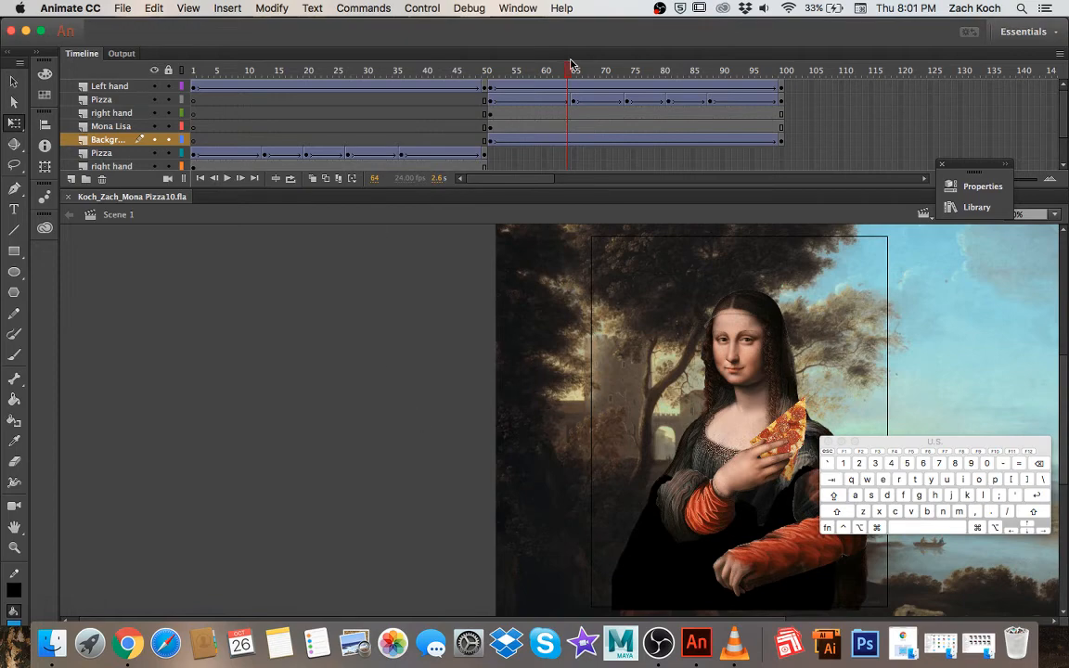
pyautogui.moveTo(570, 74); pyautogui.dragTo(182, 69)
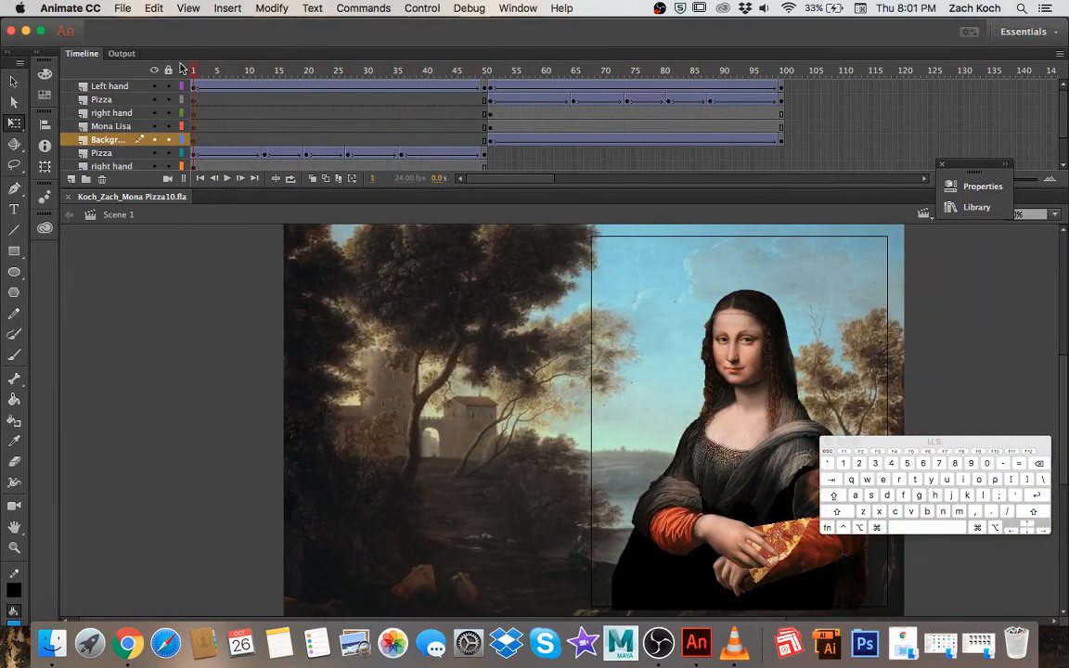
pyautogui.click(123, 9)
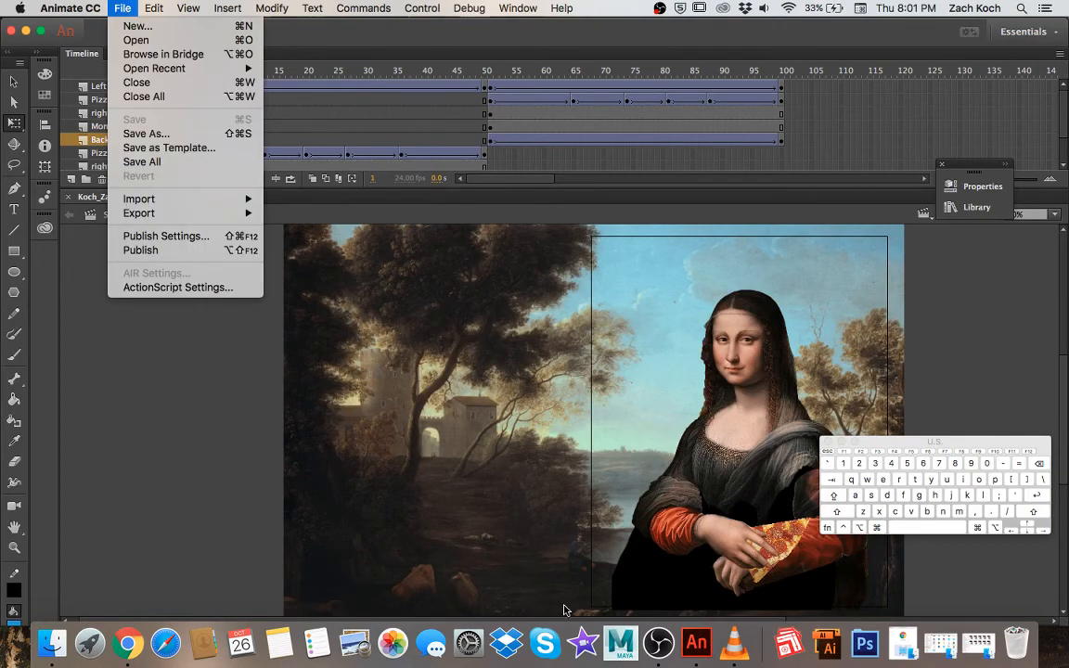
pyautogui.click(655, 640)
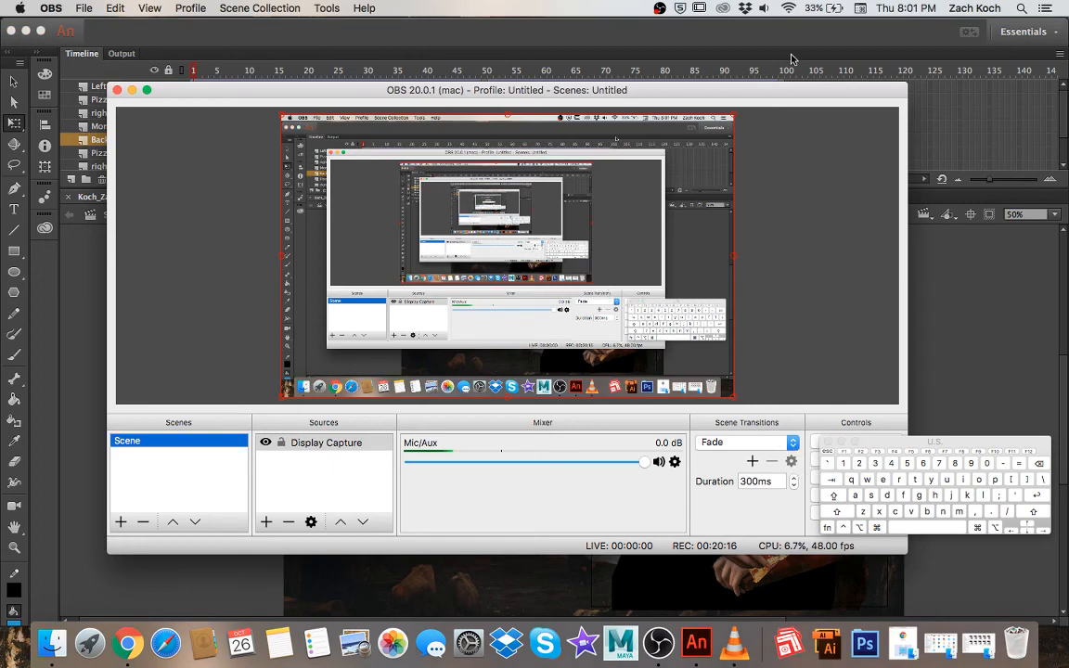
pyautogui.moveTo(794, 92); pyautogui.dragTo(709, 92)
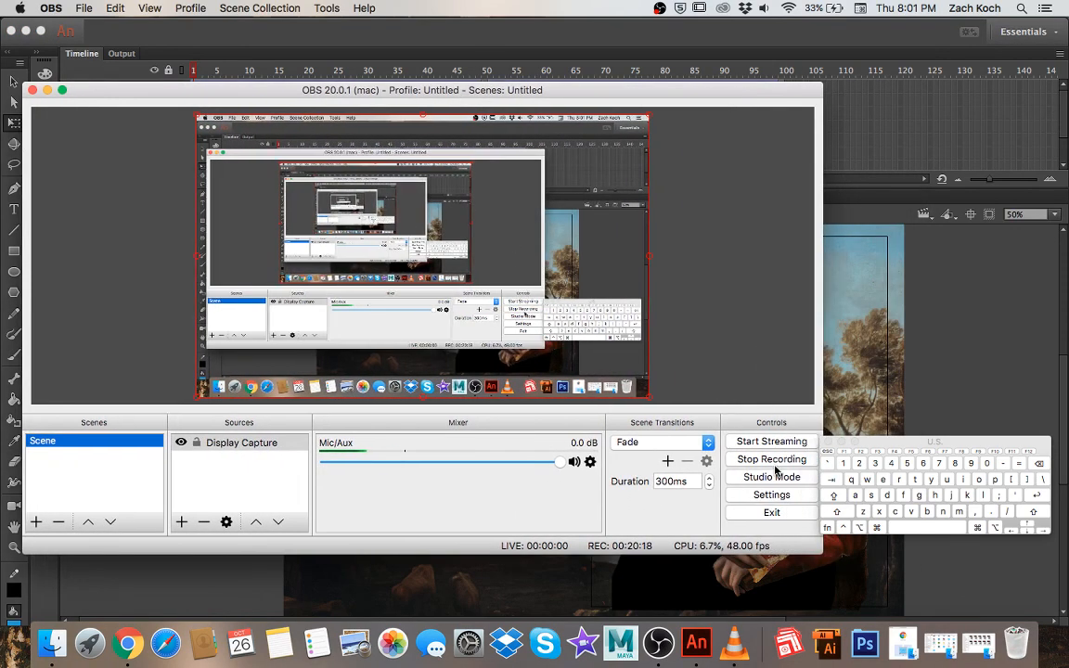